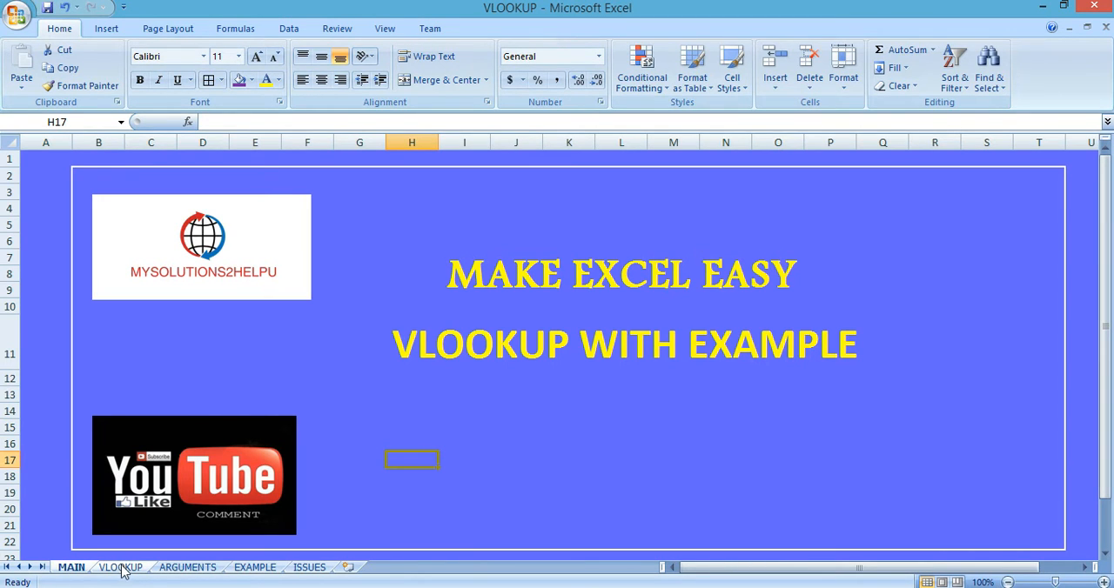
Step: On the VLOOKUP sheet, enter 1 in cell G5 and 2 in cell G6
left_click(121, 567)
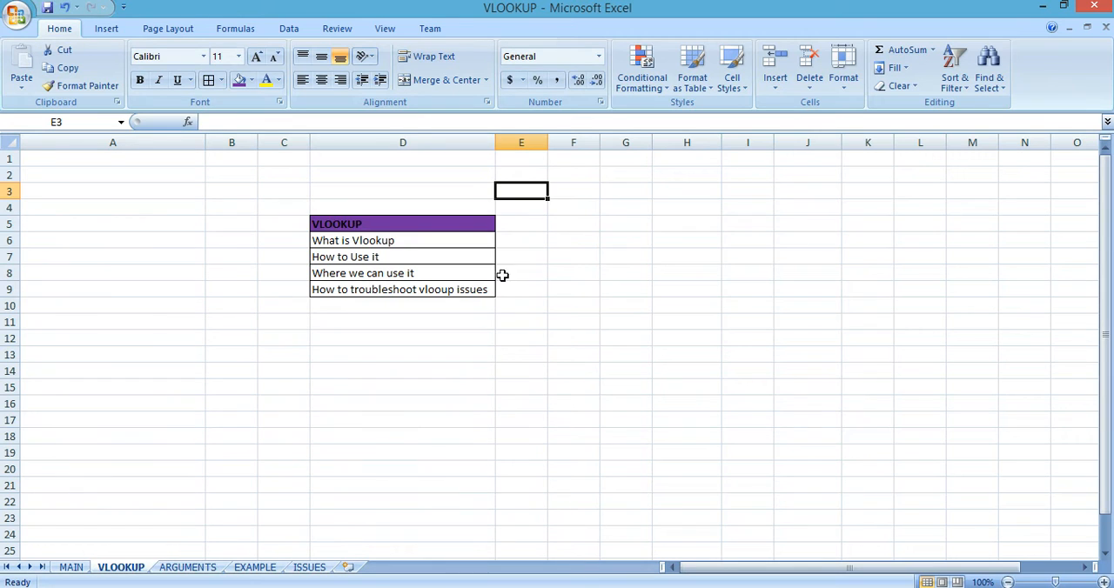
left_click(644, 222)
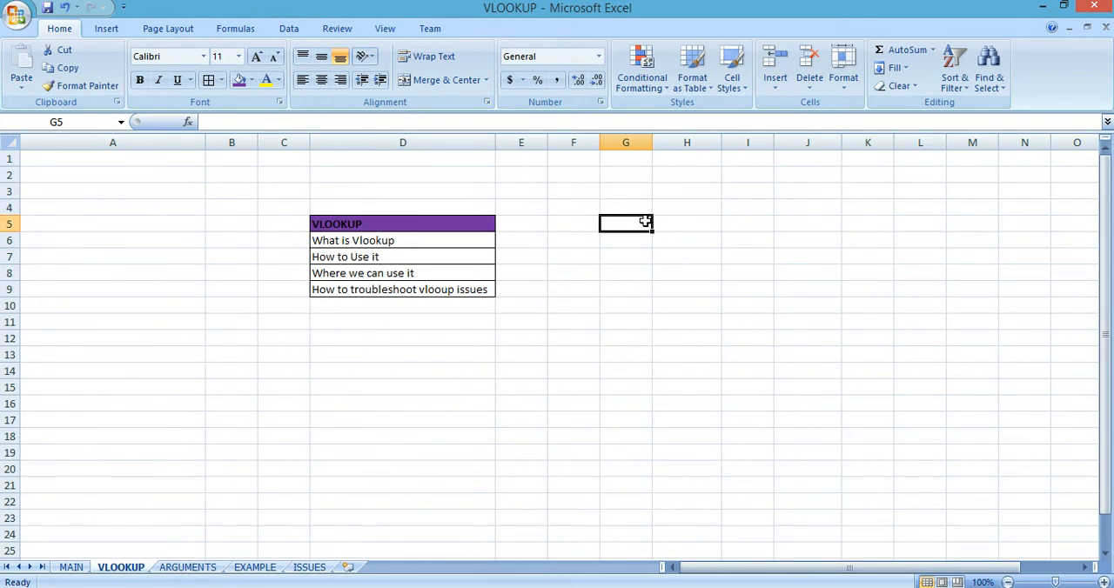
key("Return")
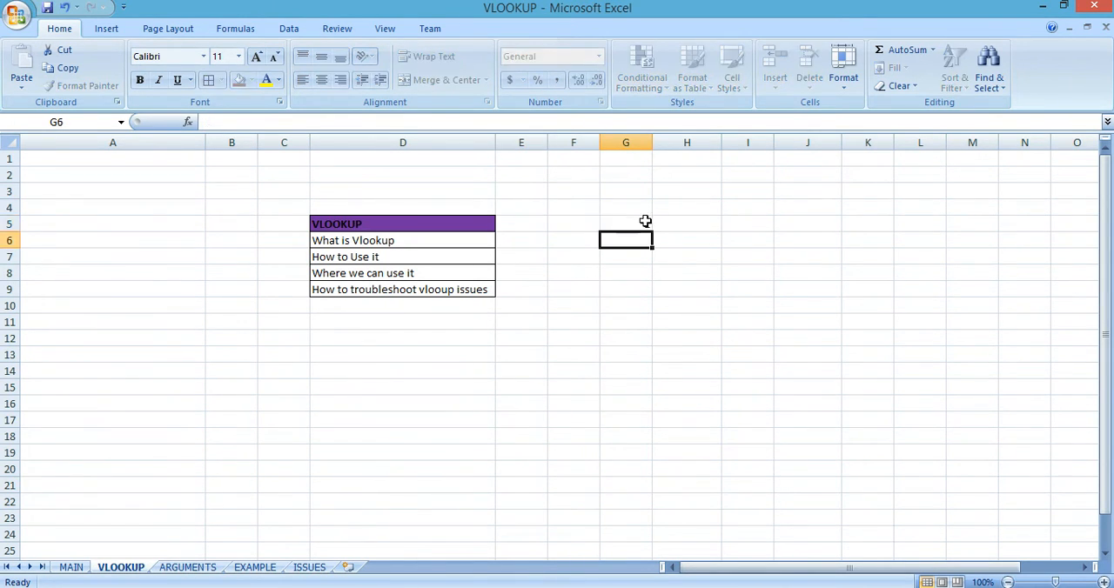
type("2")
key("Return")
Step: Fill G5:G18 with a linear number series in steps of 1, starting from G5
left_click(644, 222)
key("shift+Down")
key("shift+Down")
key("shift+Down")
key("shift+Down")
key("shift+Down")
key("shift+Down")
key("shift+Down")
key("shift+Down")
key("shift+Down")
key("shift+Down")
key("shift+Down")
key("shift+Down")
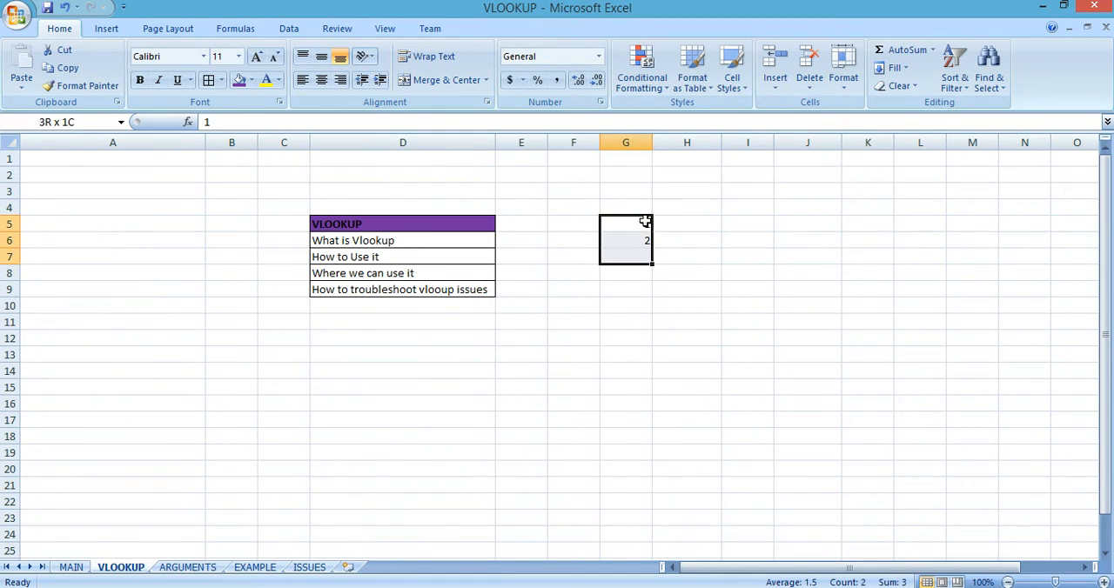
key("shift+Down")
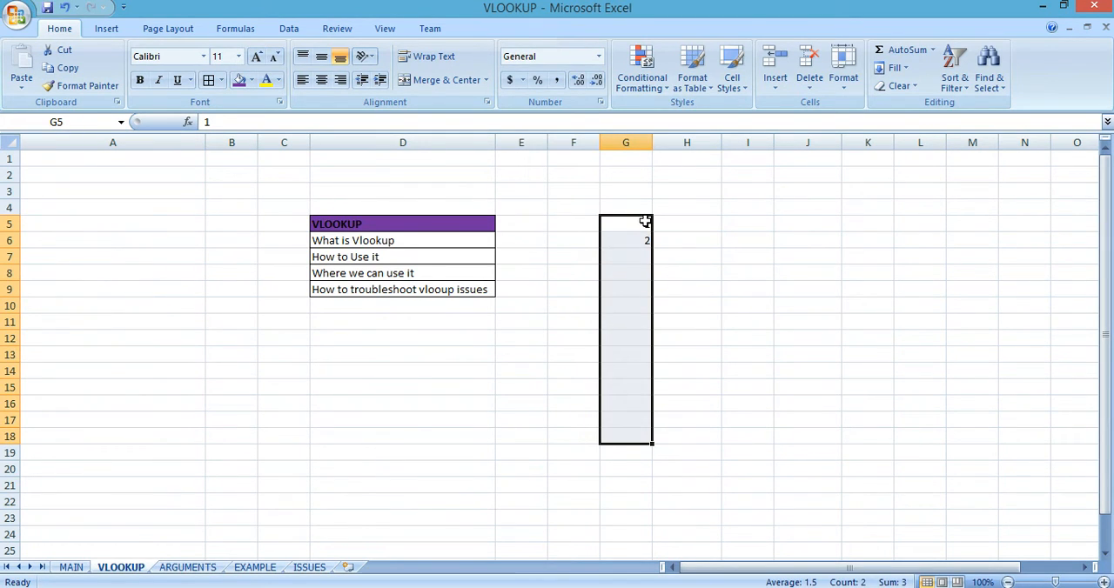
key("alt+e")
key("i")
key("s")
key("Return")
key("Down")
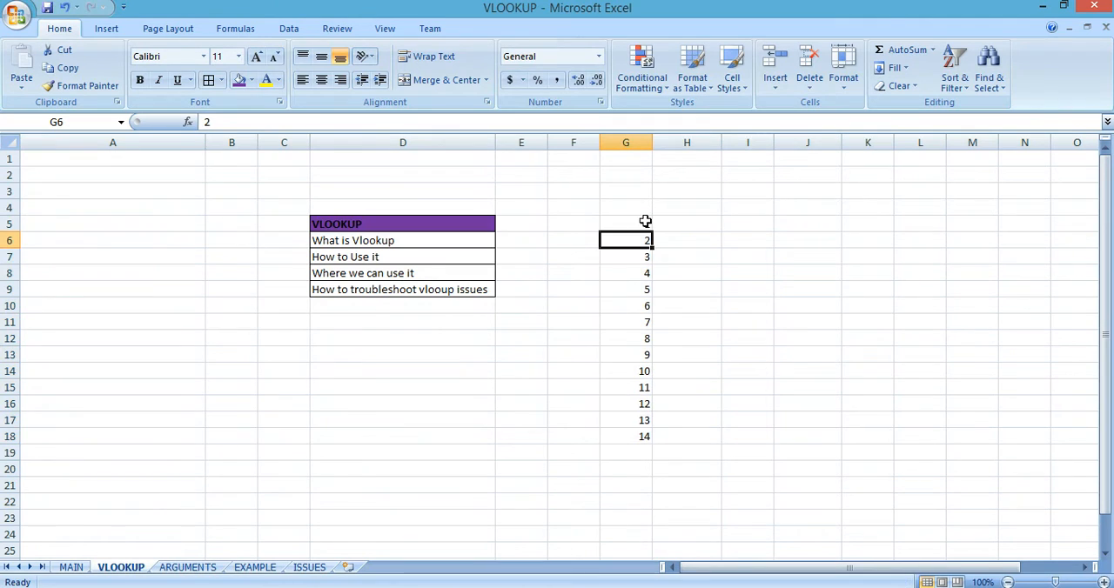
Step: Clear the last two numbers of the series in G17:G18
key("ctrl+Down")
key("Up")
key("shift+Down")
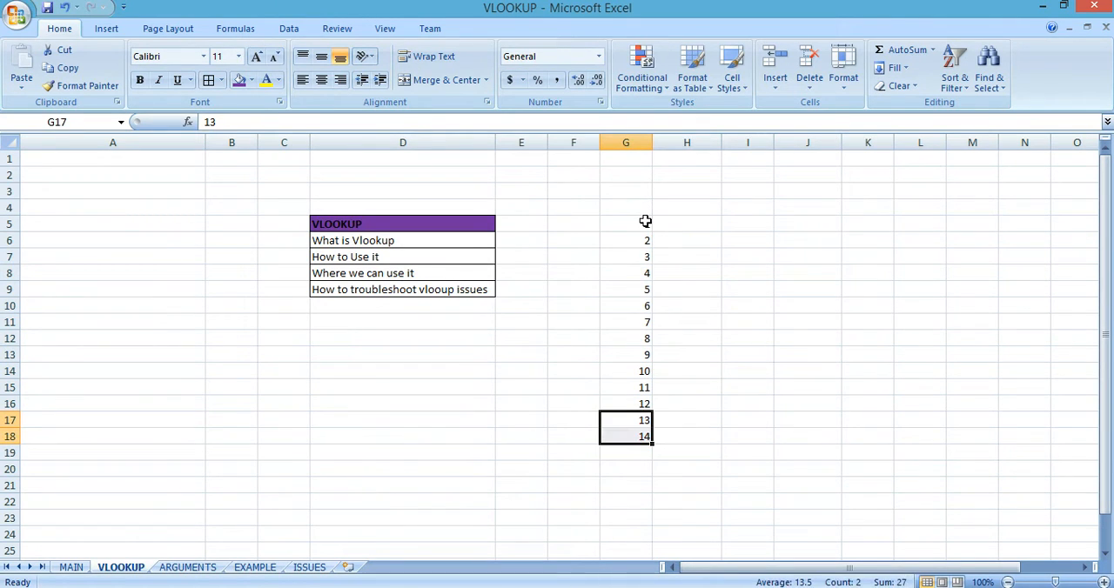
key("Delete")
Step: Enter the column headers "s.no" in G4 and "month" in H4
key("Up")
key("ctrl+Up")
key("Right")
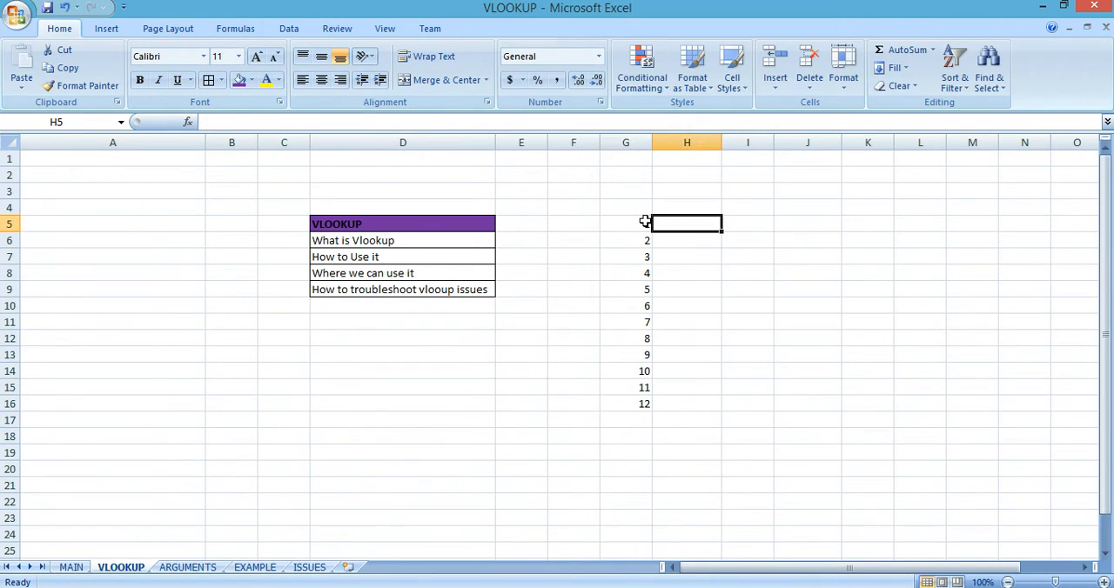
key("Up")
key("Left")
type("s.o")
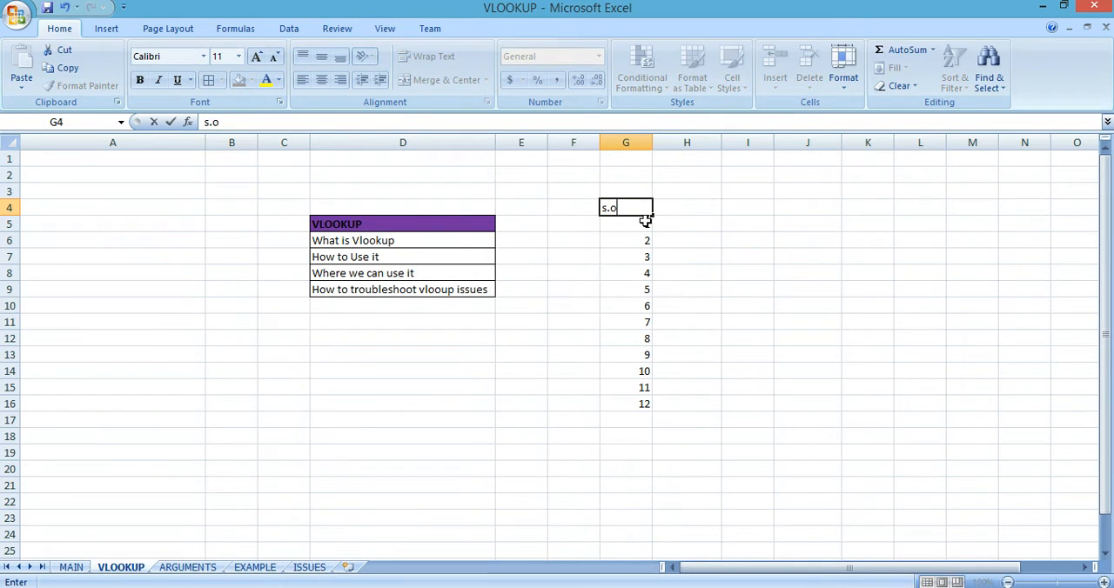
key("Right")
key("Left")
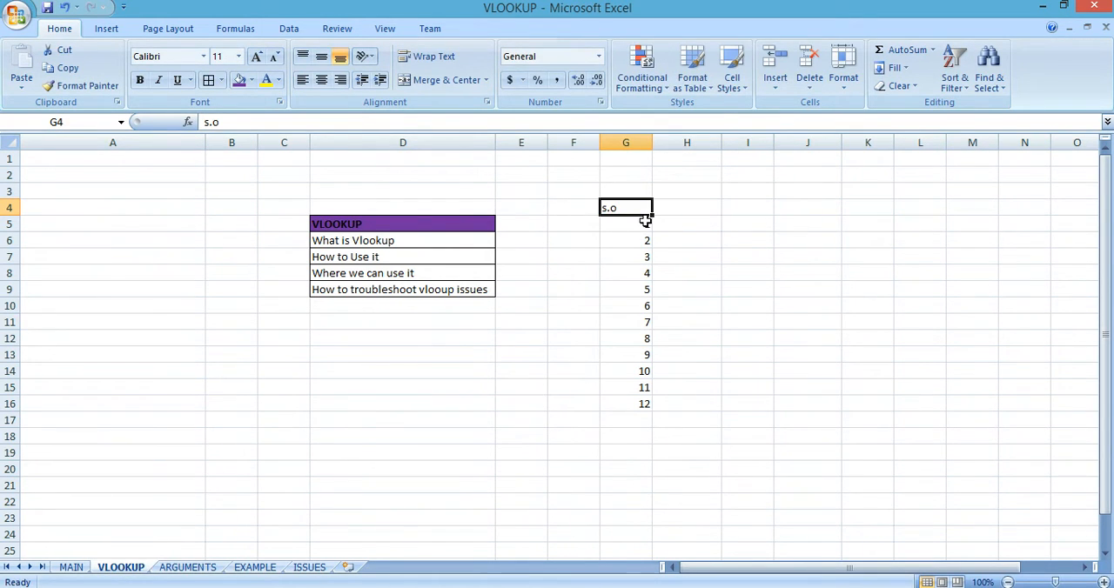
type("s.no")
key("Tab")
type("month")
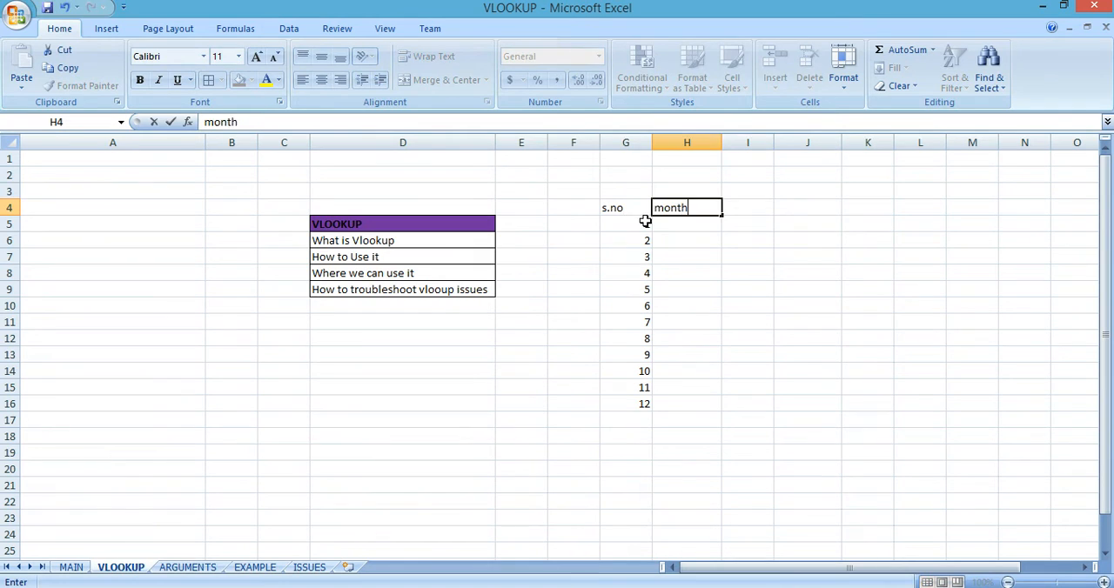
key("Return")
Step: Enter JAN in H5 and FEB in H6 under the month header
key("Right")
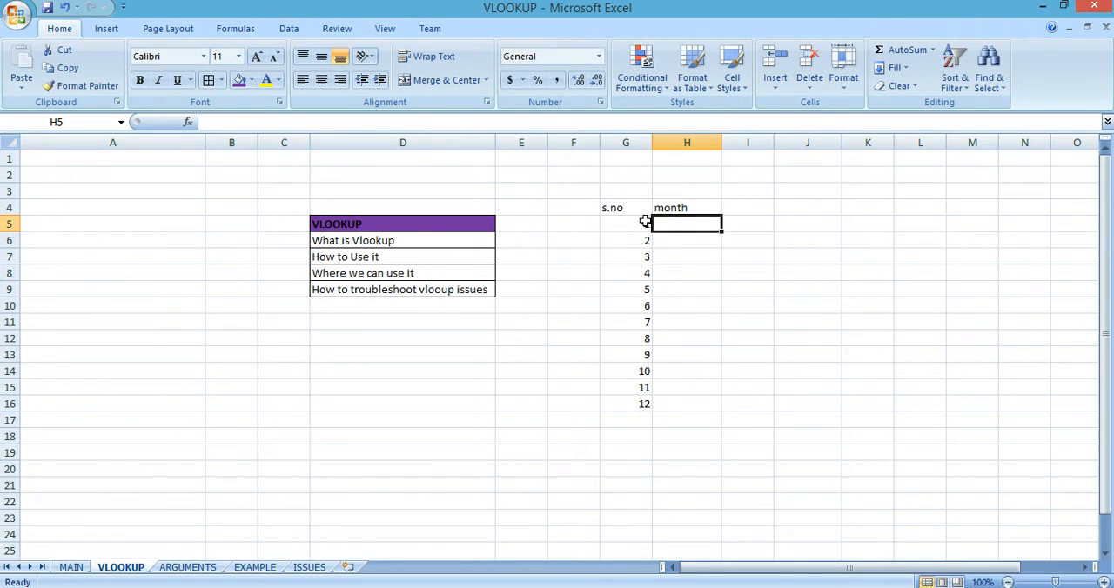
type("JAN")
key("Return")
type("FE")
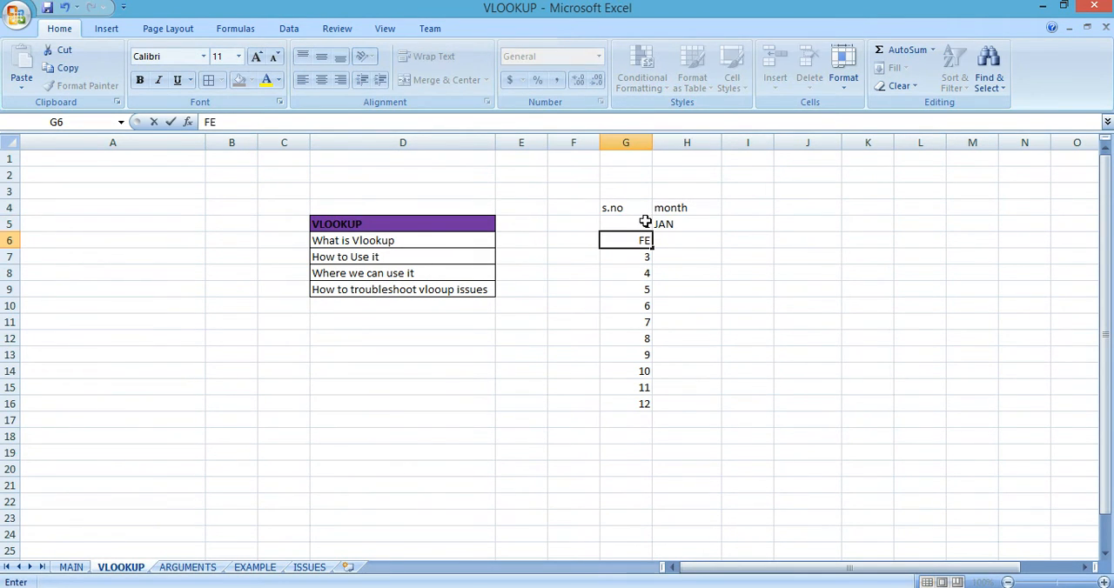
key("Escape")
key("Right")
type("FEB")
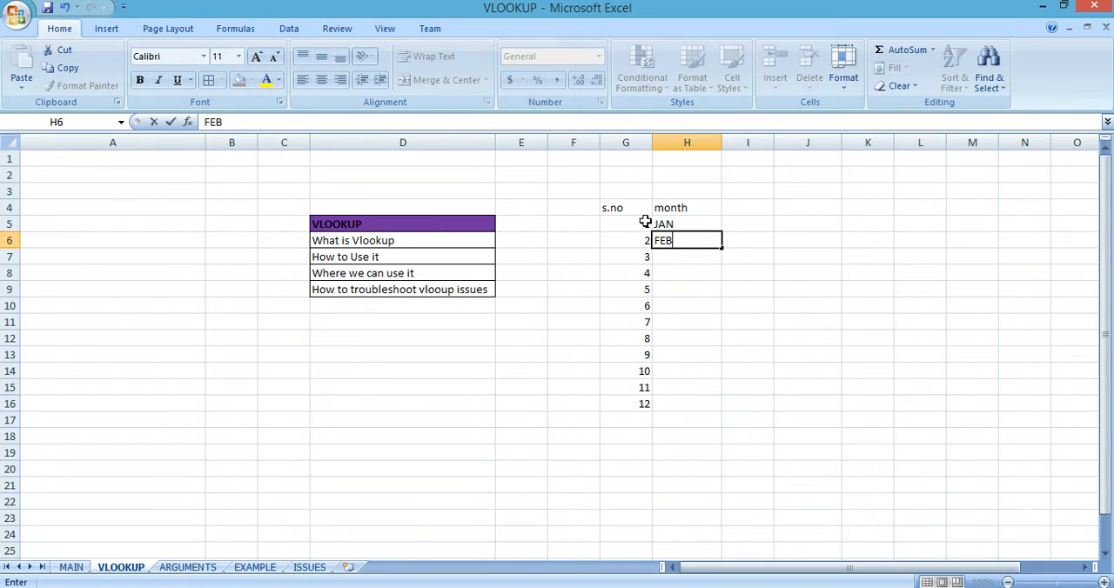
key("Return")
Step: Select H5:H16 beside the serial numbers and try to fill it with the default linear series
key("Left")
key("ctrl+Down")
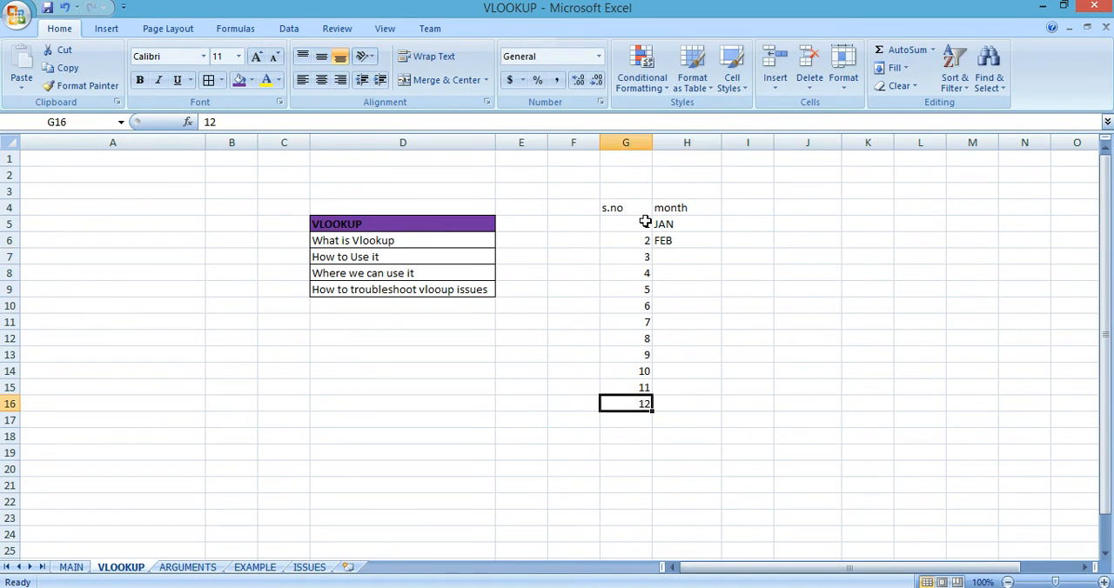
key("Right")
key("ctrl+shift+Up")
key("shift+Up")
key("alt+e")
key("i")
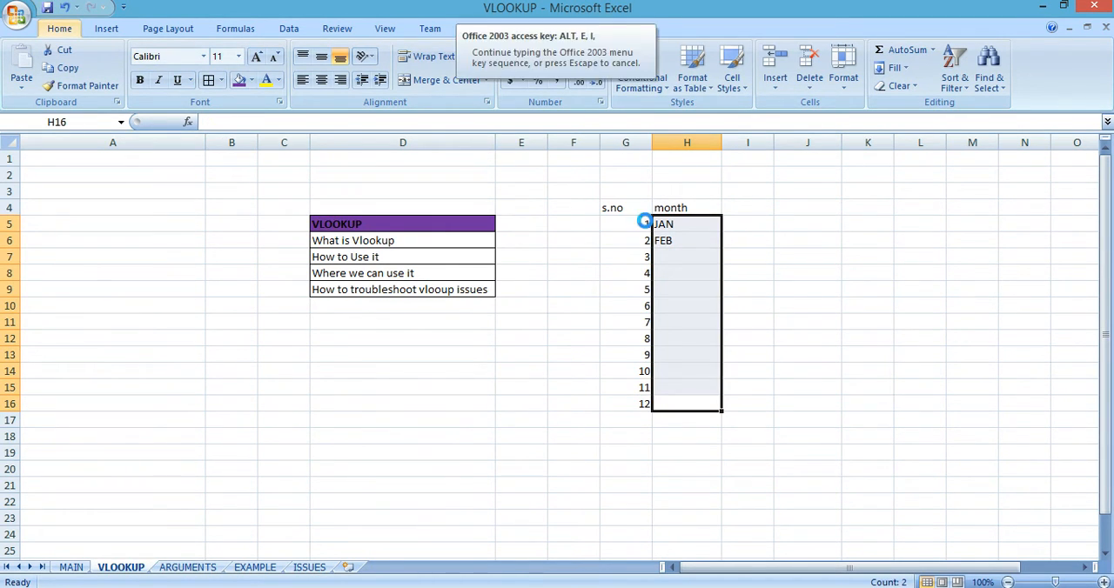
key("s")
key("Return")
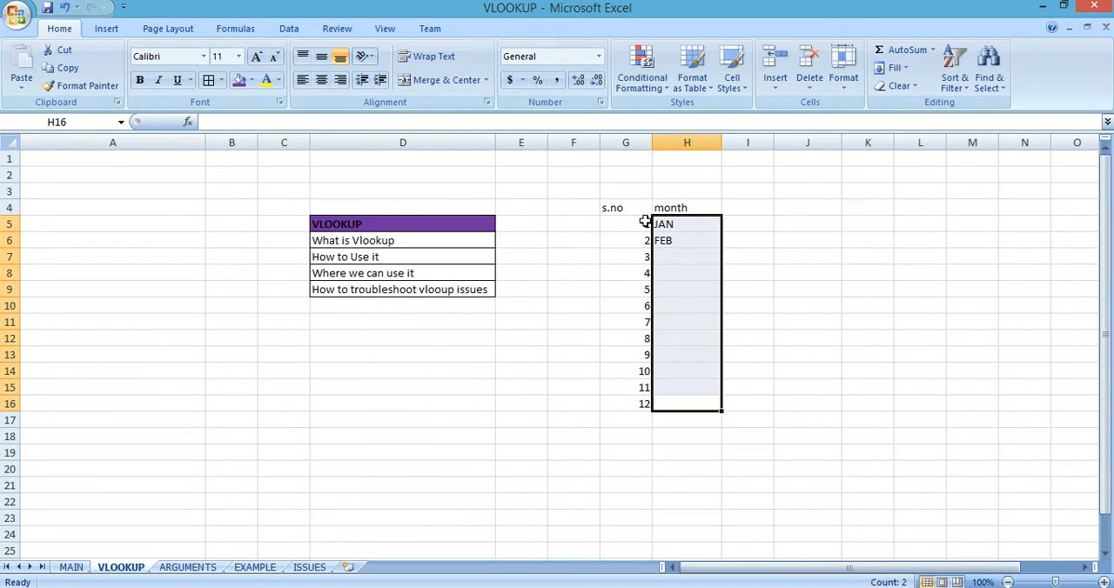
Step: Fill the selected month cells H5:H16 through DEC with a series of type AutoFill
key("alt+e")
key("s")
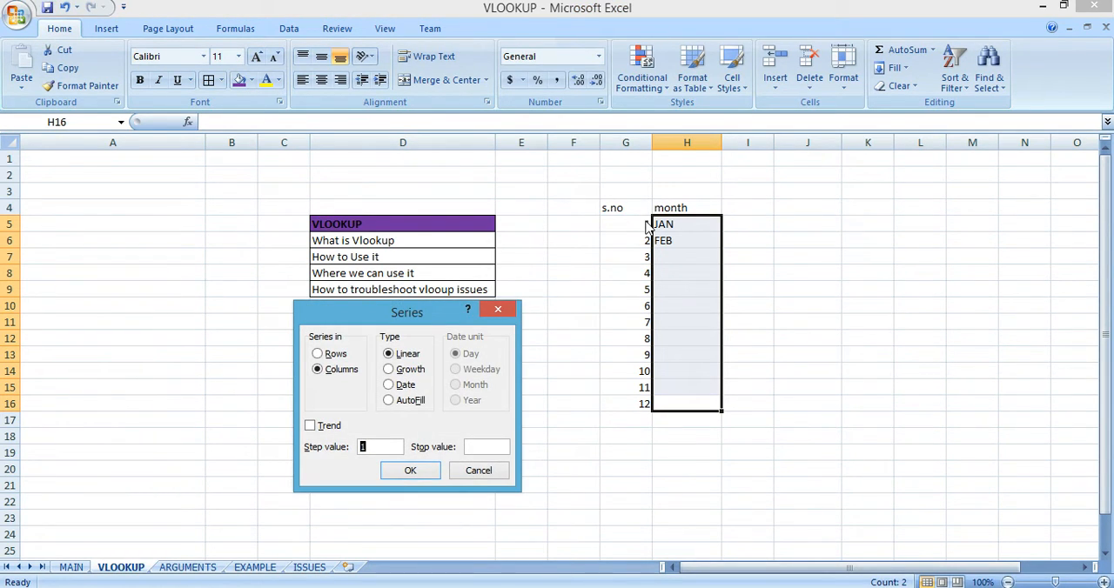
key("alt+f")
key("Return")
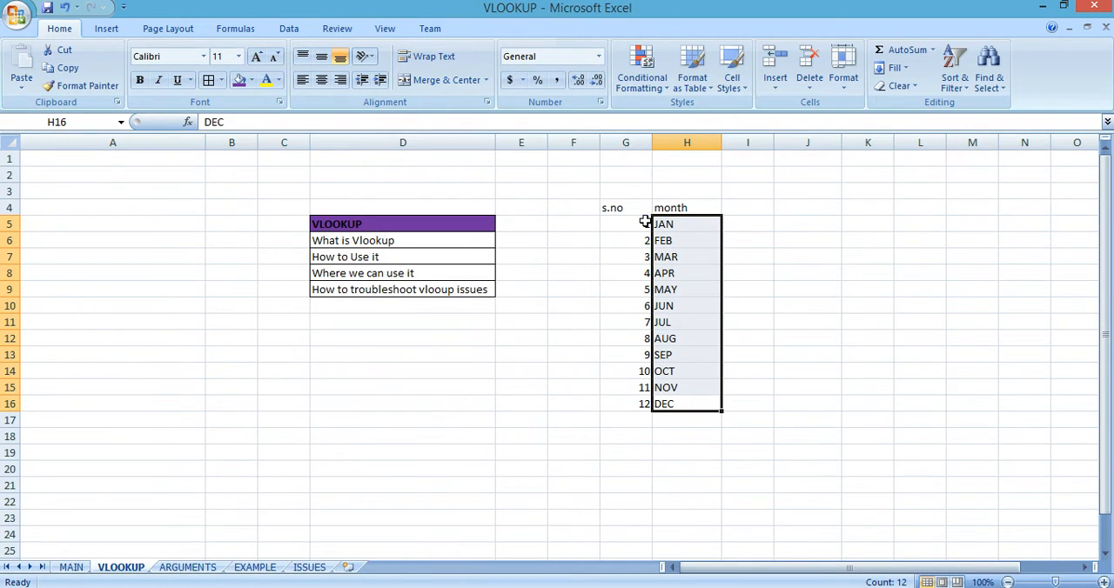
Step: Enter the lookup number 5 in cell J8, beside the month table
key("Right")
key("Right")
key("Up")
key("Up")
key("Up")
key("Up")
key("Up")
key("Up")
key("Up")
key("Up")
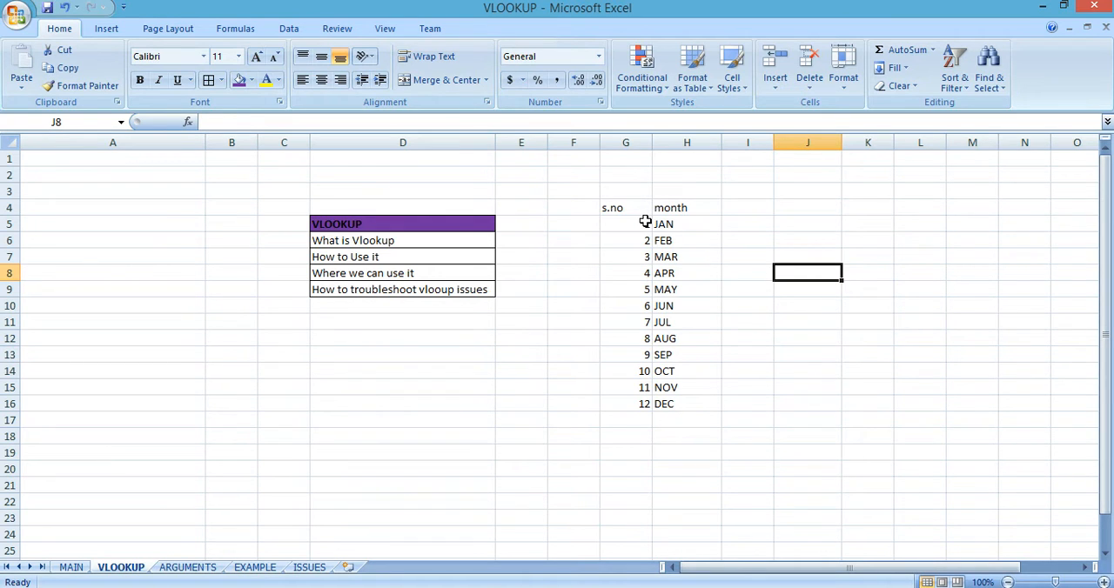
type("5")
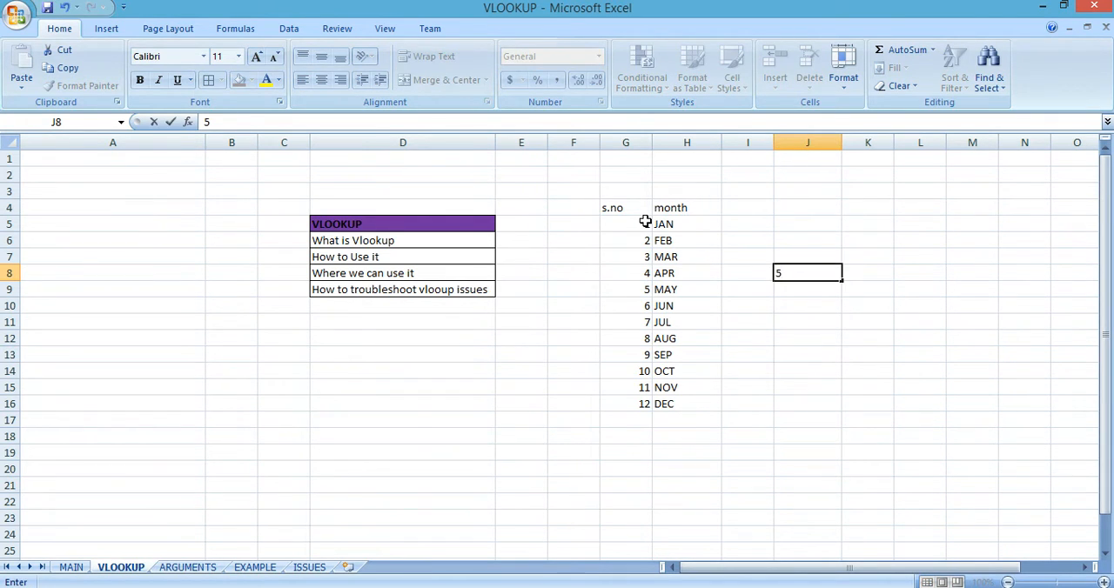
Step: Start a VLOOKUP formula in K8 with J8 as the lookup value
key("Tab")
type("=vl")
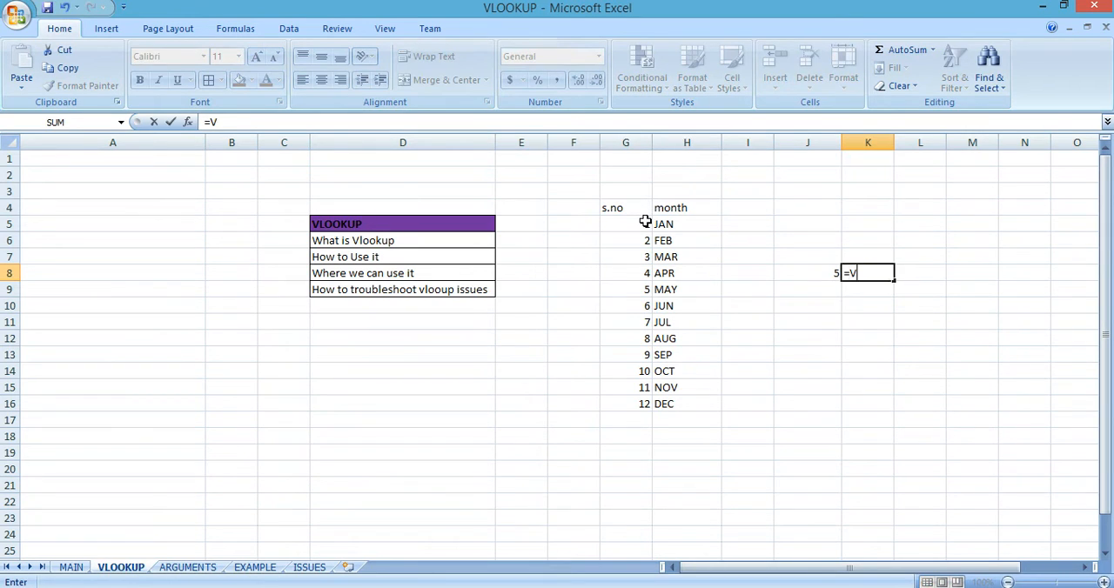
key("Tab")
key("Left")
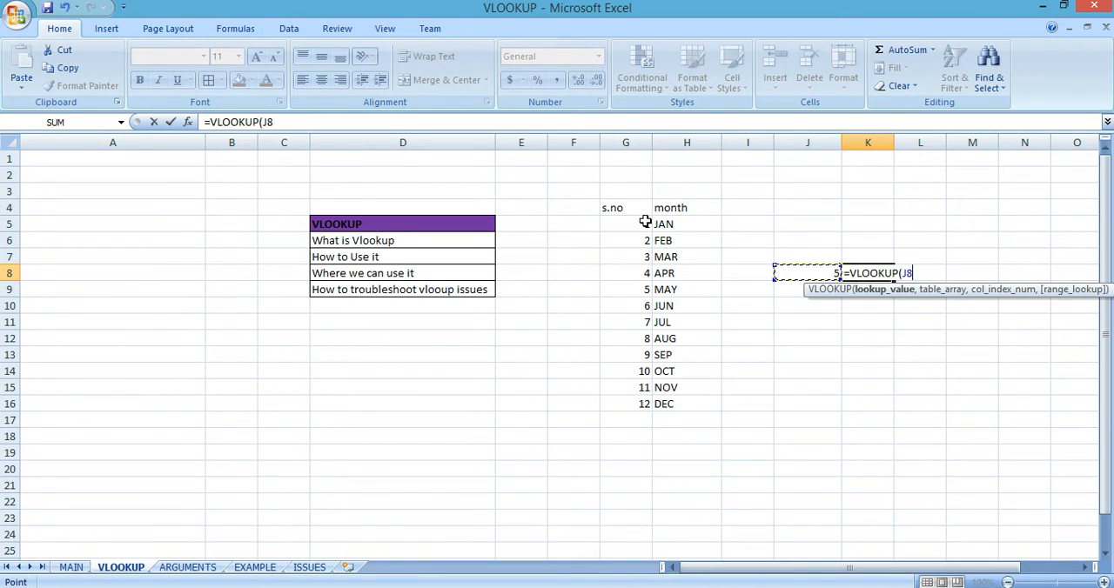
type(",")
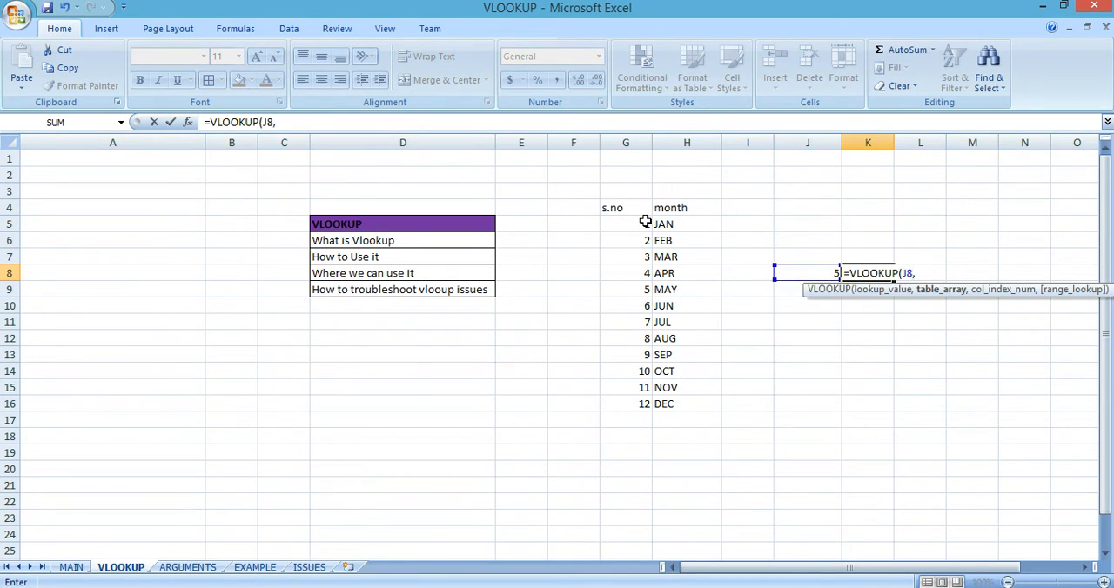
Step: Use the serial number and month table G4:H16 as the formula's table array
key("Left")
key("Left")
key("Left")
key("Left")
key("Up")
key("Up")
key("Up")
key("Up")
key("Right")
key("Left")
key("shift+Right")
key("ctrl+shift+Down")
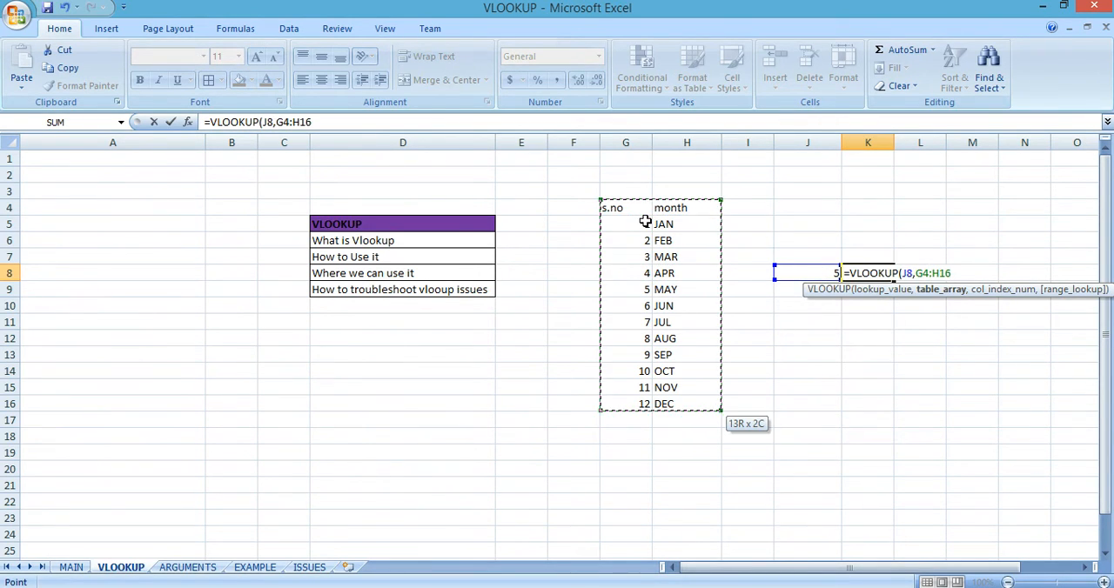
Step: Complete the K8 formula with column index 2 and range lookup 0, giving =VLOOKUP(J8,G4:H16,2,0)
type(",")
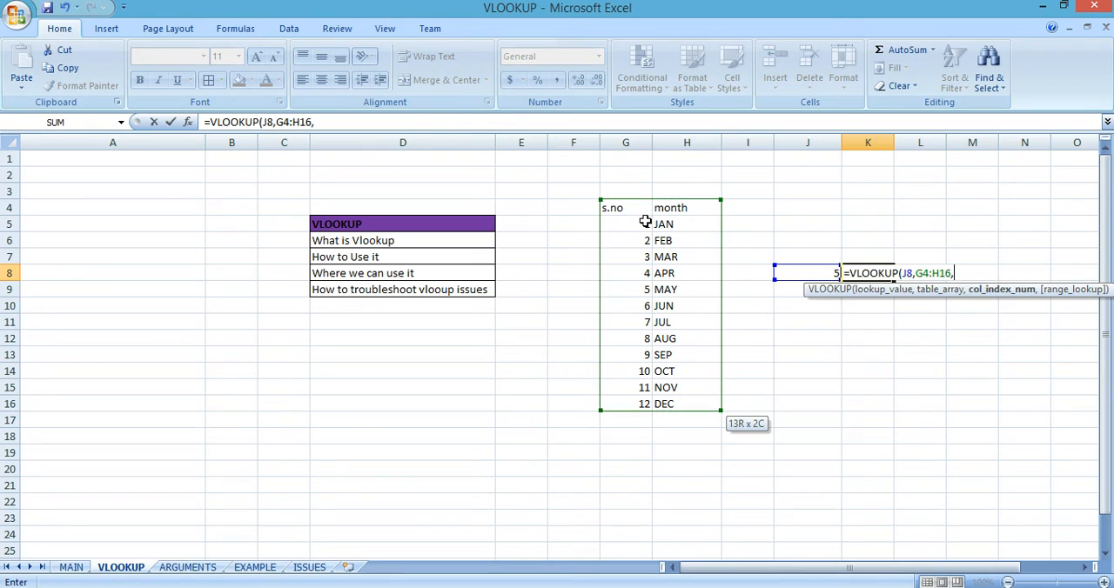
type("2,0)")
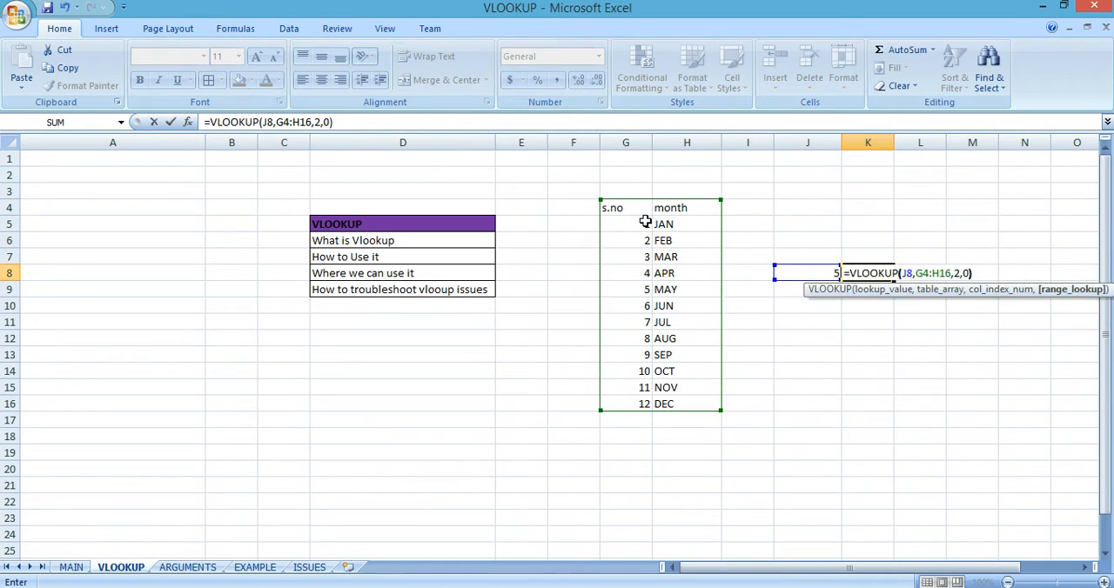
key("Return")
Step: Test the lookup by changing the number in J8 first to 6 and finally to 11
key("Up")
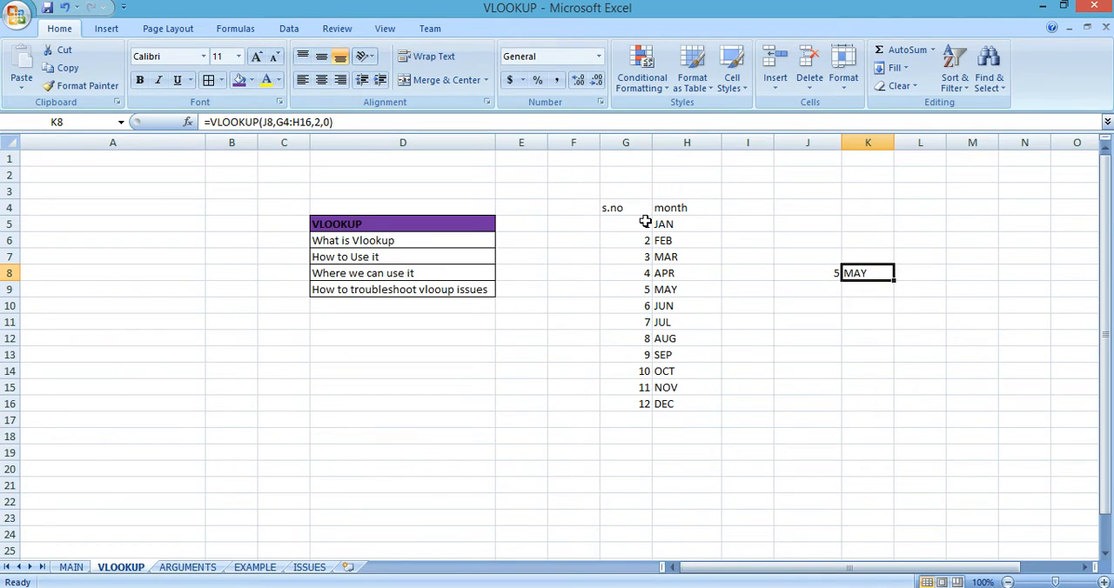
key("Left")
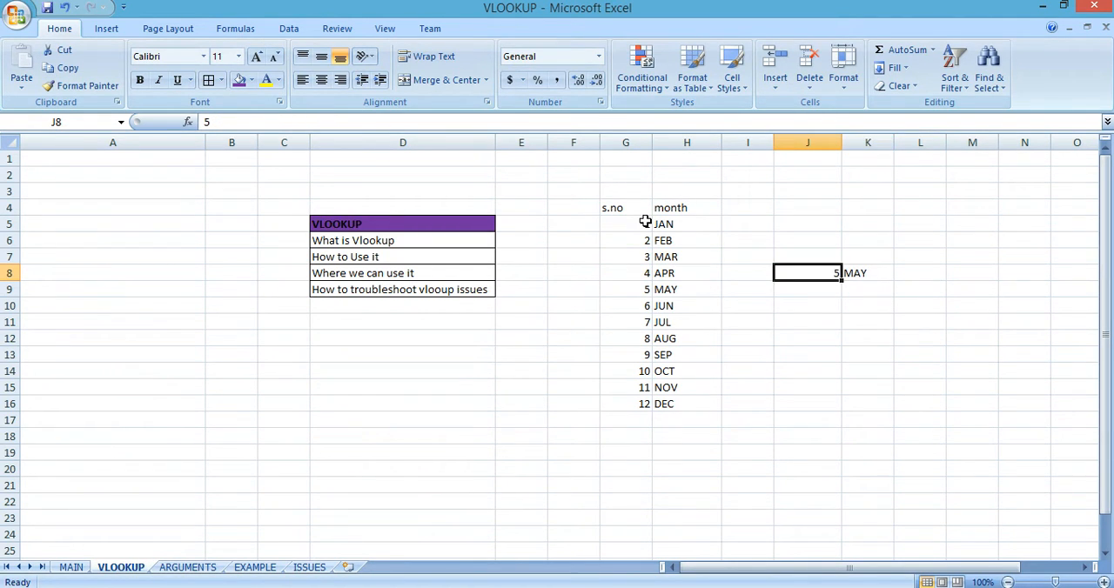
type("6")
key("Return")
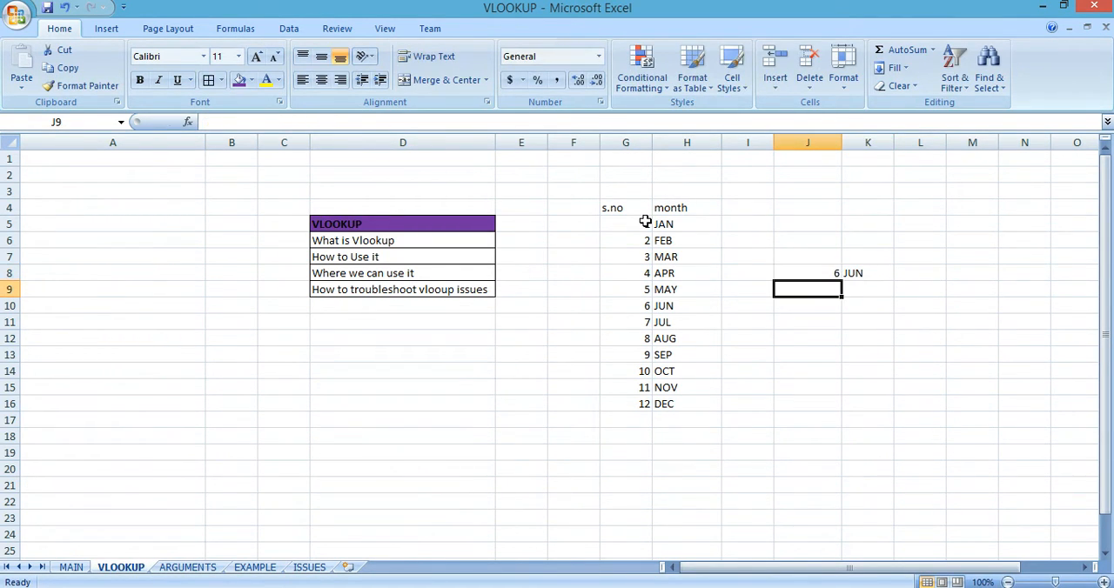
key("Up")
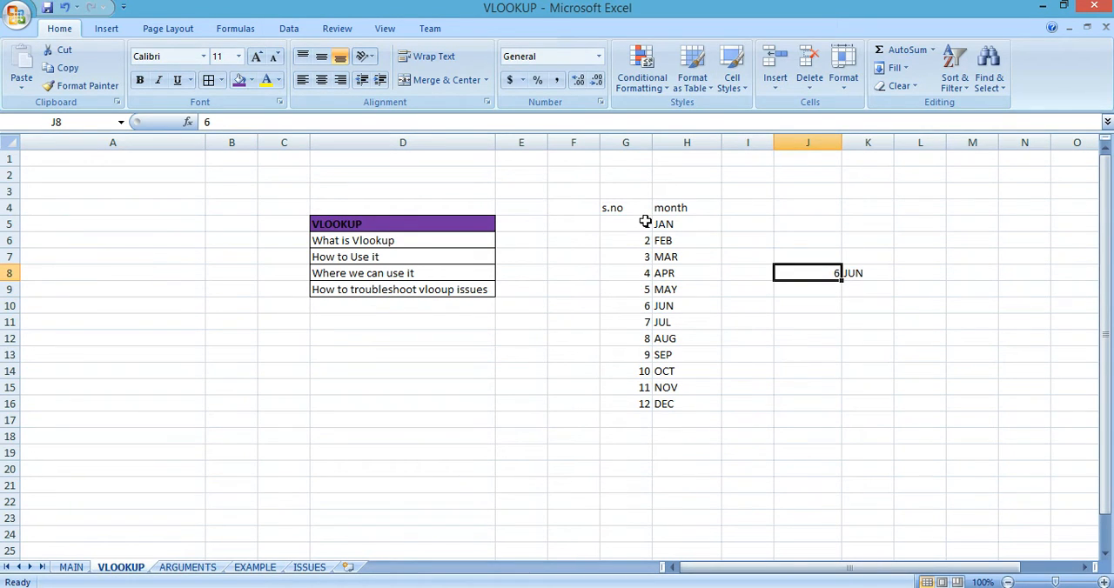
type("11")
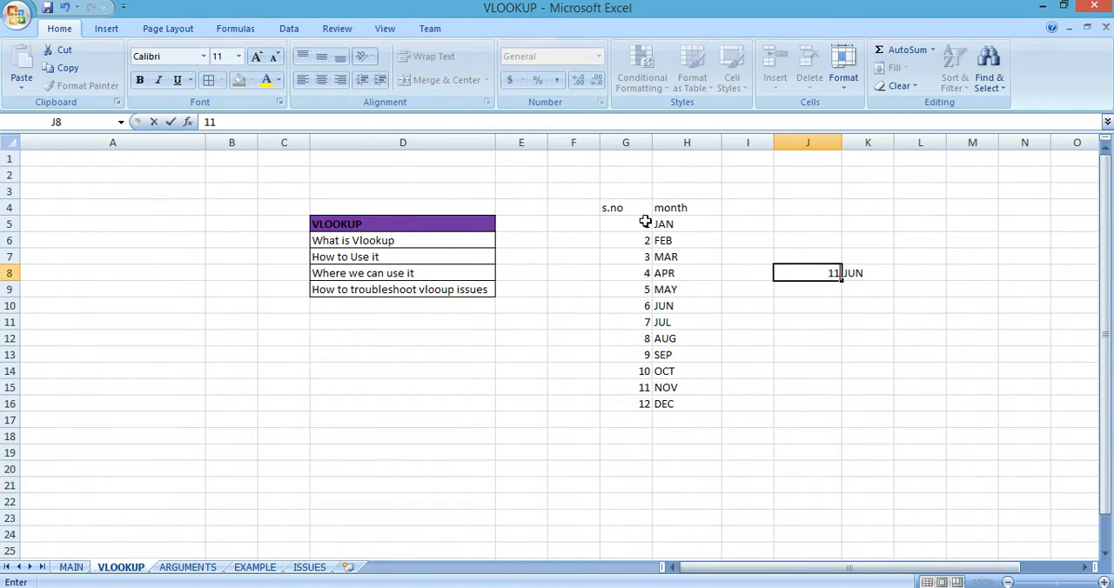
key("Return")
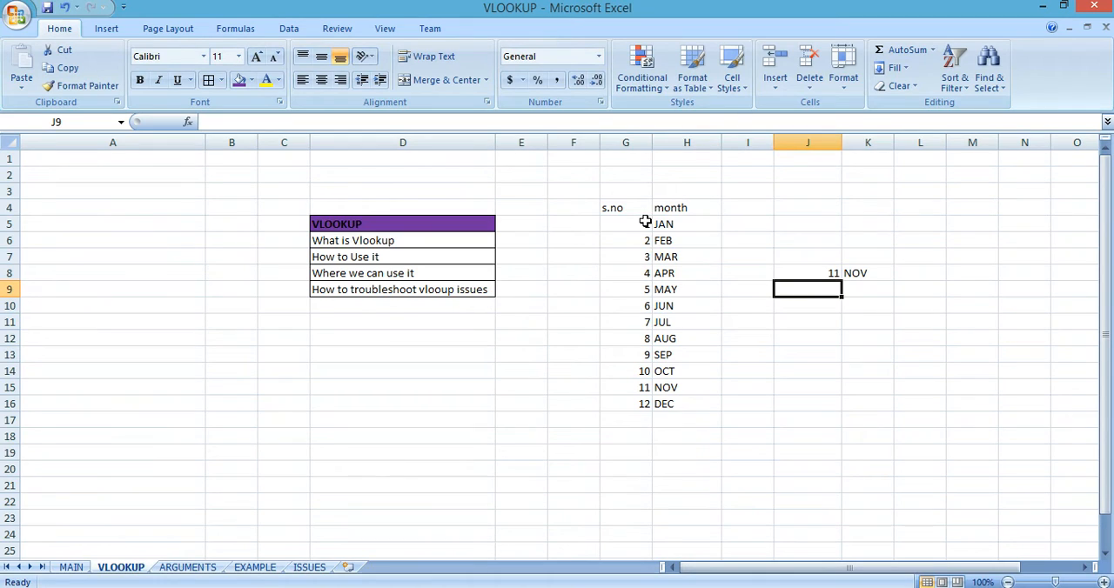
key("Up")
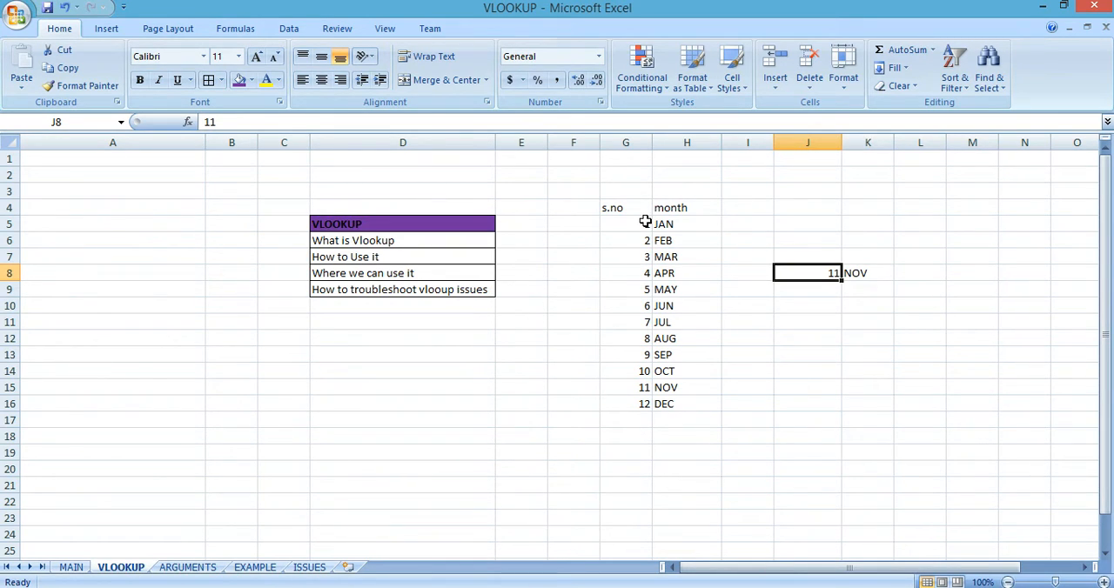
key("Return")
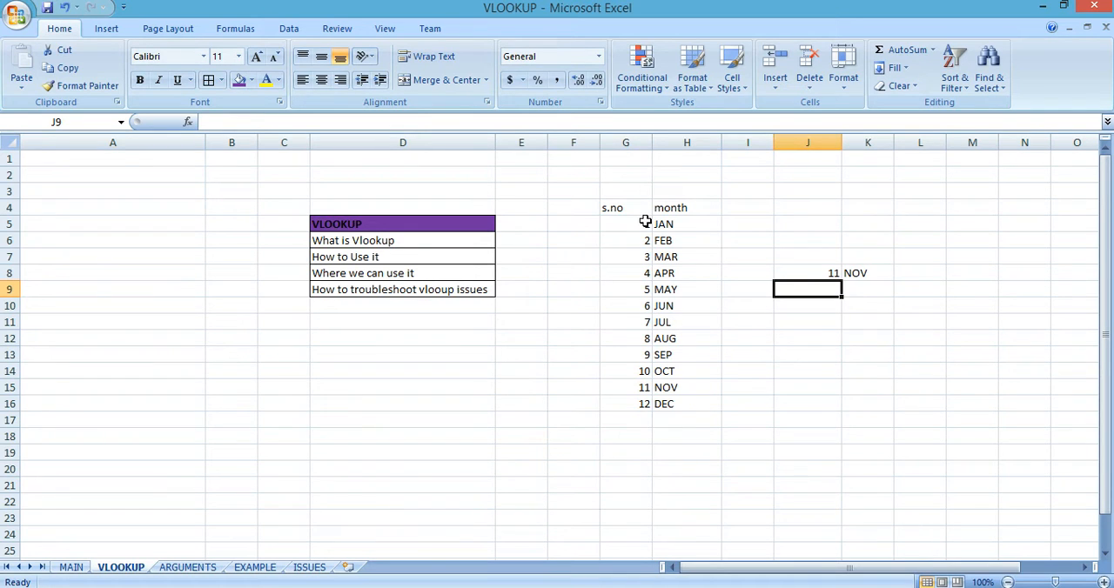
Step: Enter the labels WHAT, WHERE, WHICH and WHETHER in cells J9 to J12
type("WHAT")
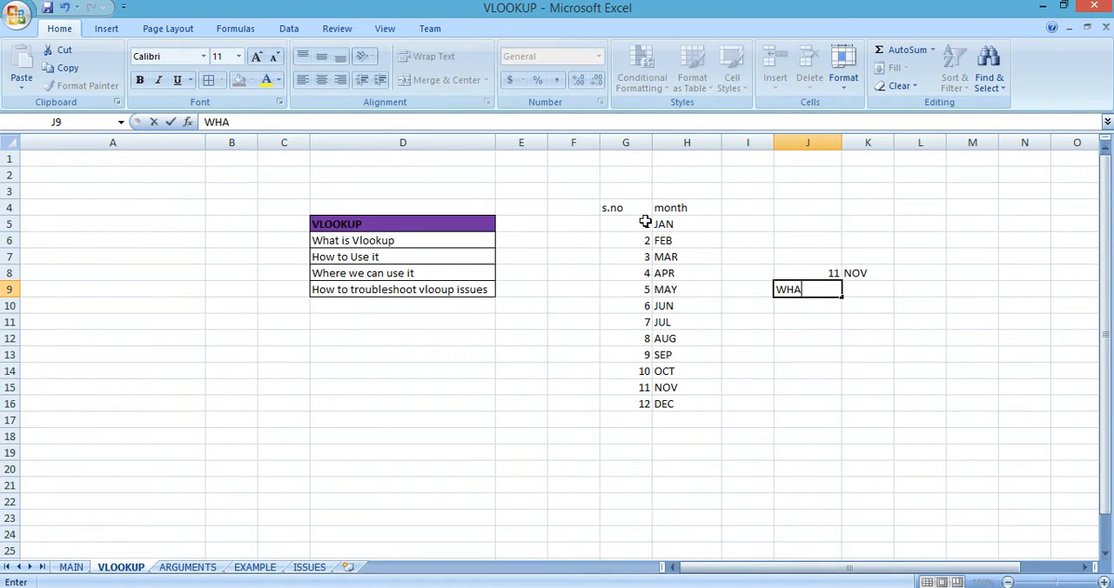
key("Return")
type("WHERE")
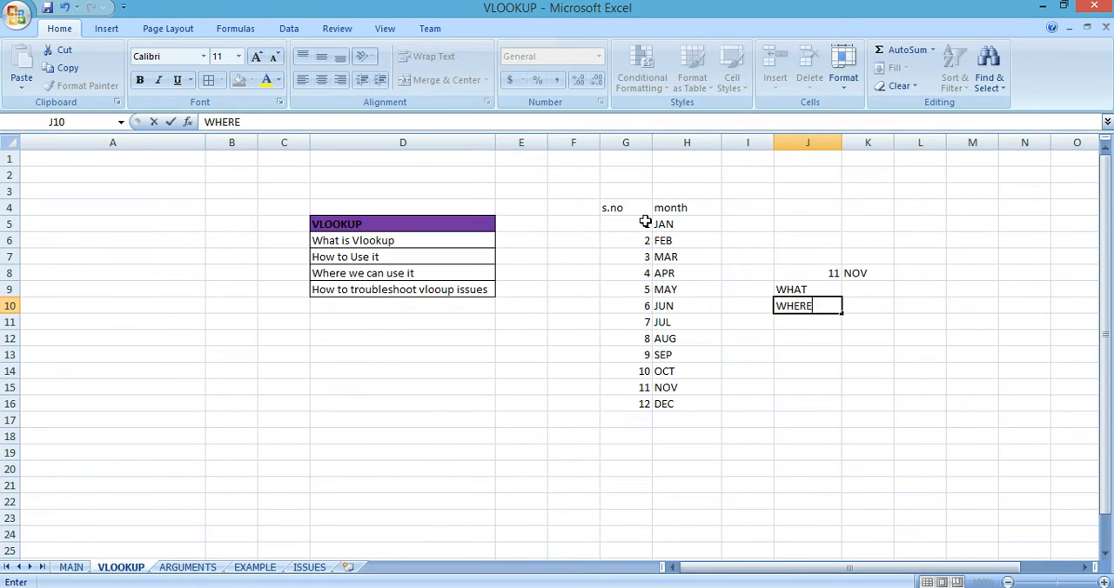
key("Return")
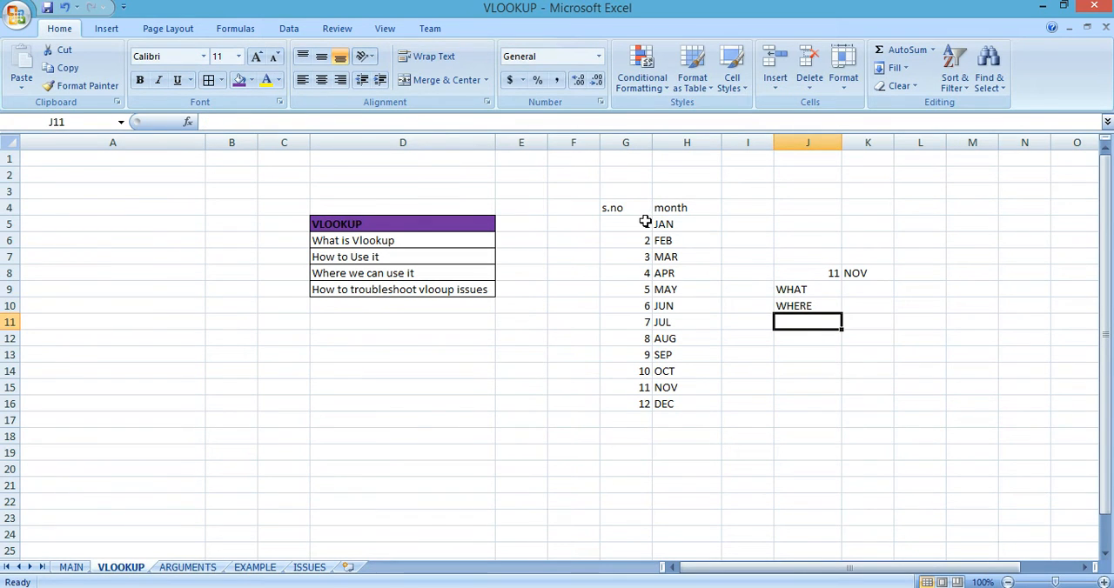
type("WHICH")
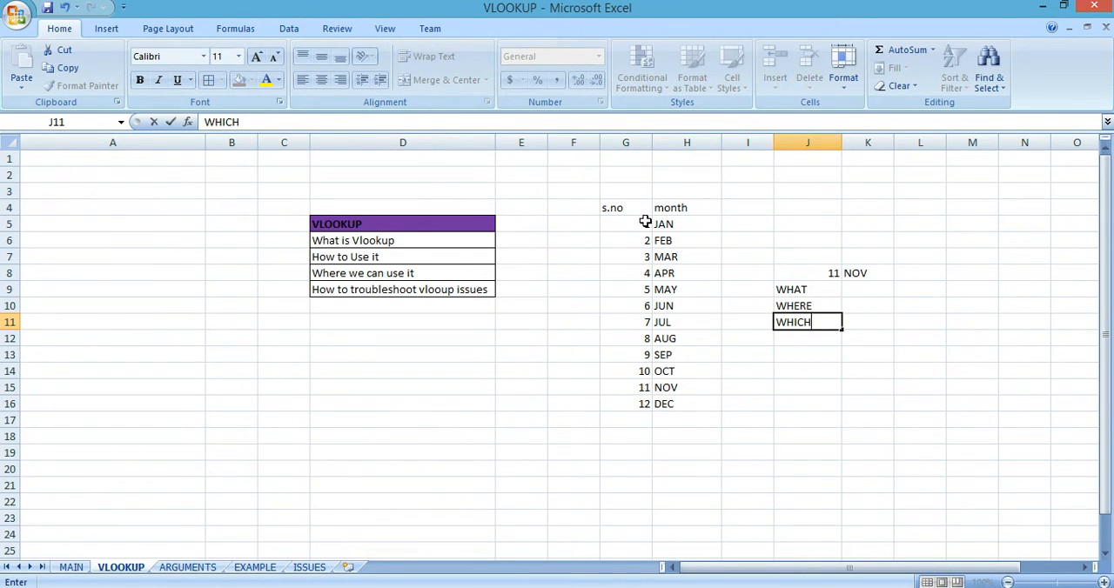
key("Return")
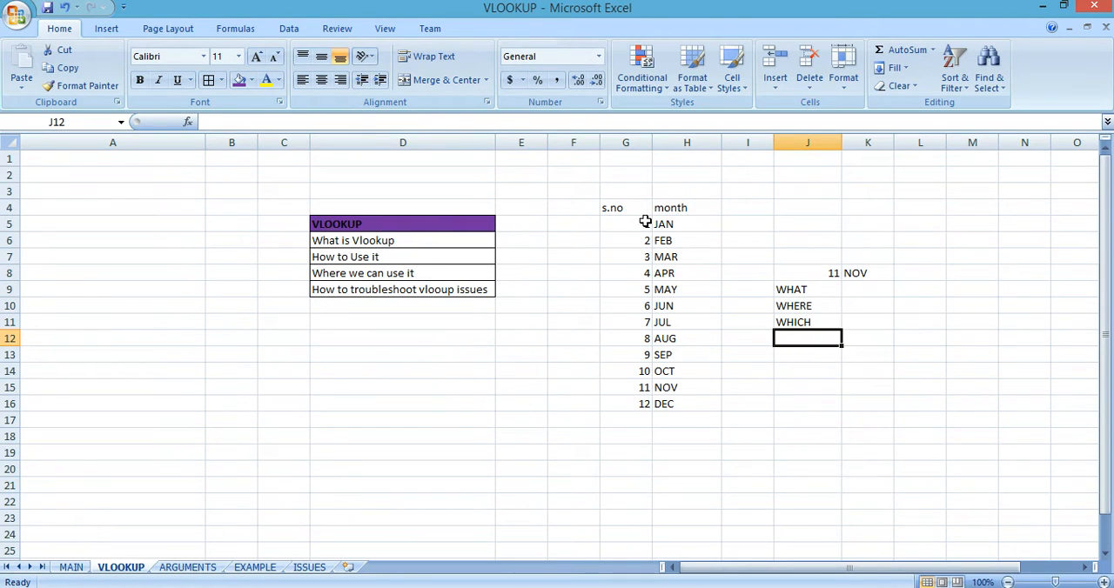
type("WHETHER")
key("Return")
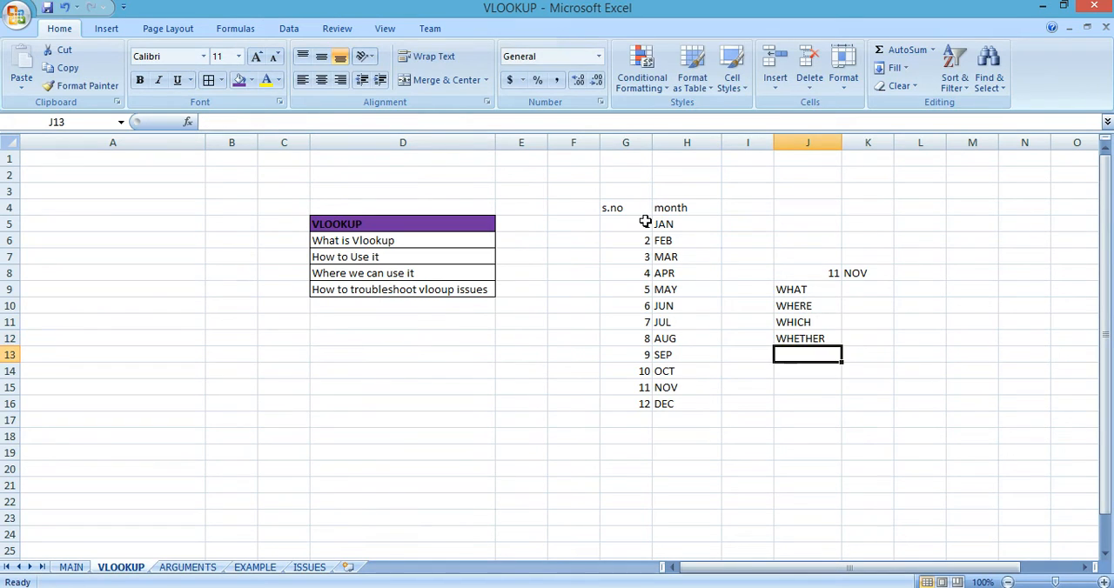
Step: Start a second VLOOKUP formula in L8 with J8 as the lookup value
key("Up")
key("Up")
key("Up")
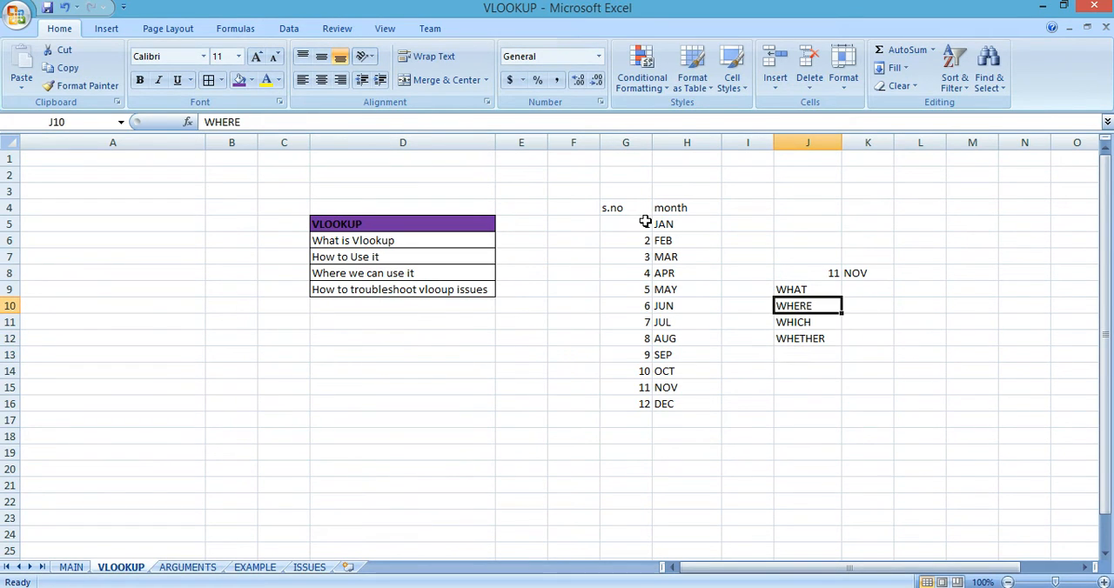
key("Right")
key("Right")
key("Up")
key("Up")
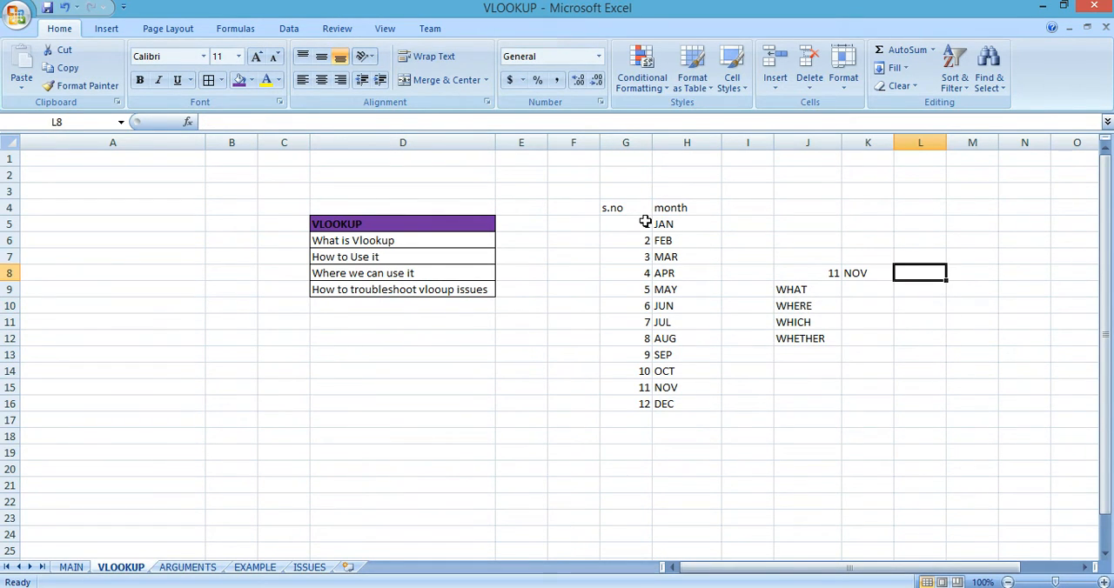
type("=VL")
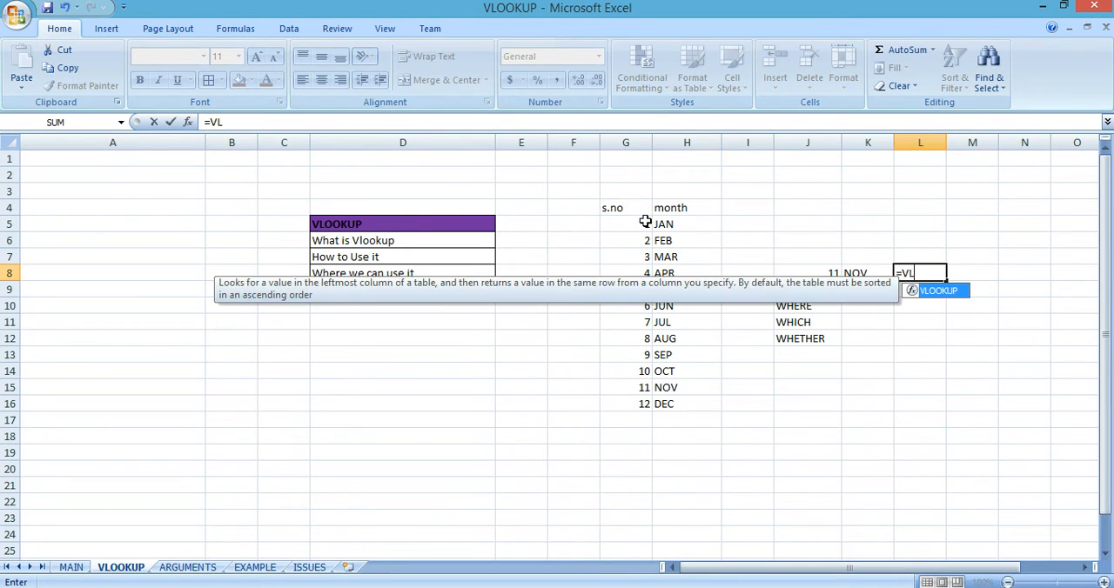
key("Tab")
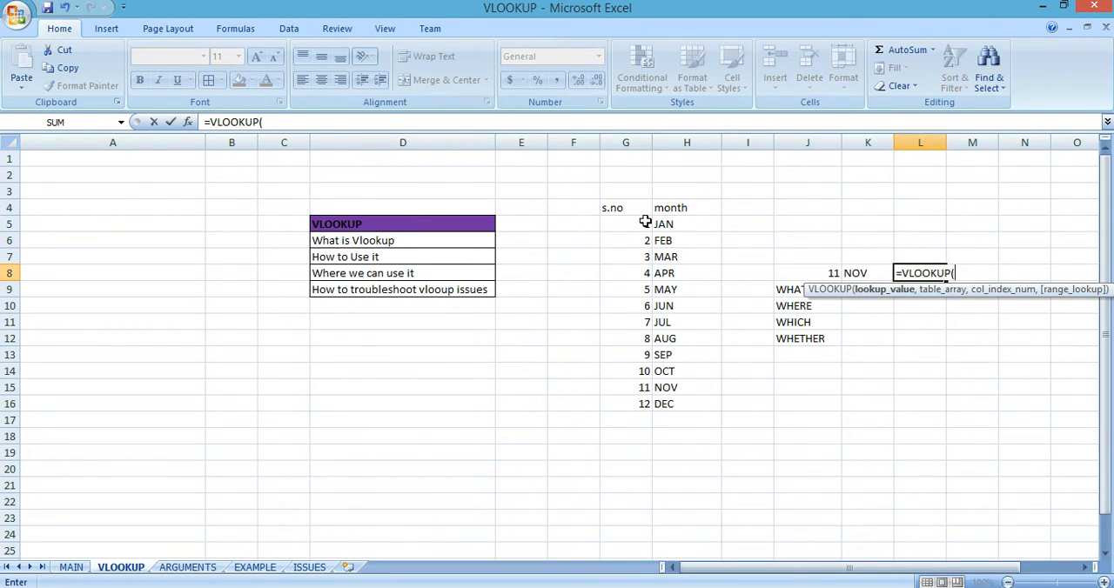
key("Left")
key("Left")
type(",")
Step: Set the table array of the L8 formula to the month table G4:H16, including its headers
key("Left")
key("Left")
key("Left")
key("Left")
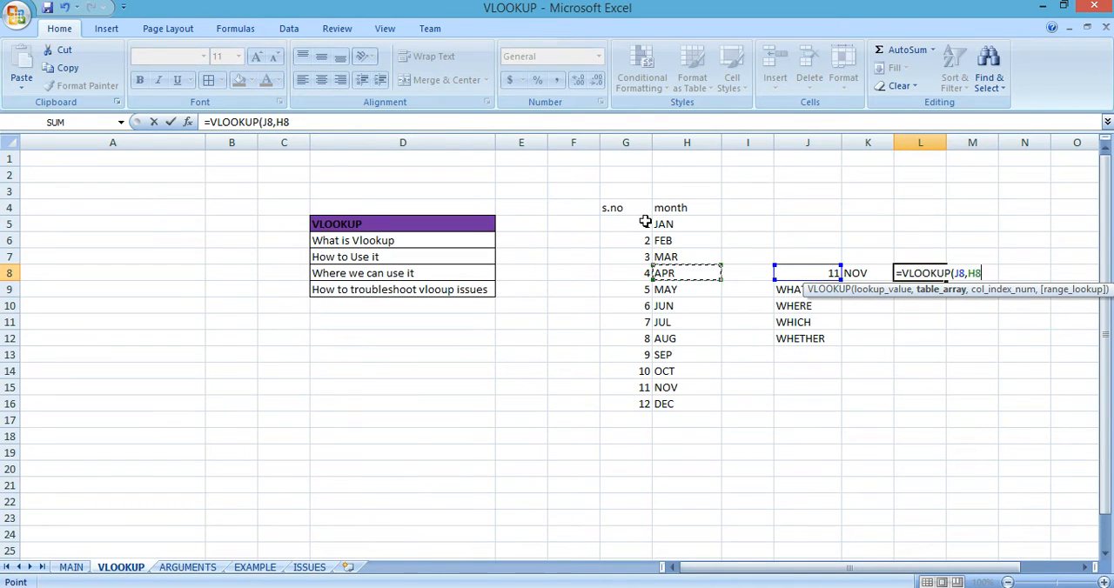
key("Up")
key("Up")
key("Up")
key("Left")
key("Up")
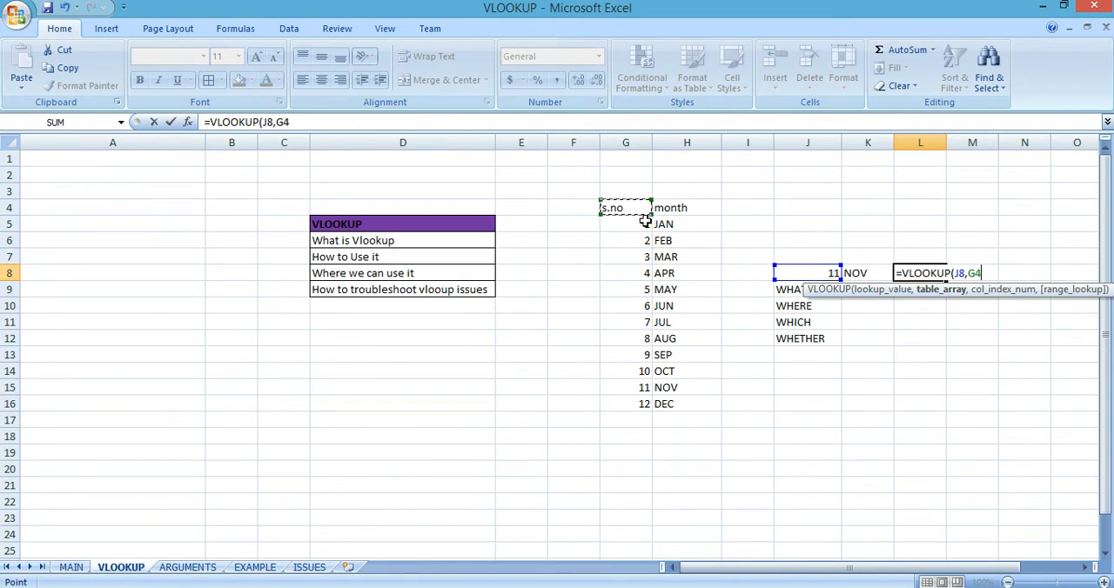
key("shift+Right")
key("ctrl+shift+Down")
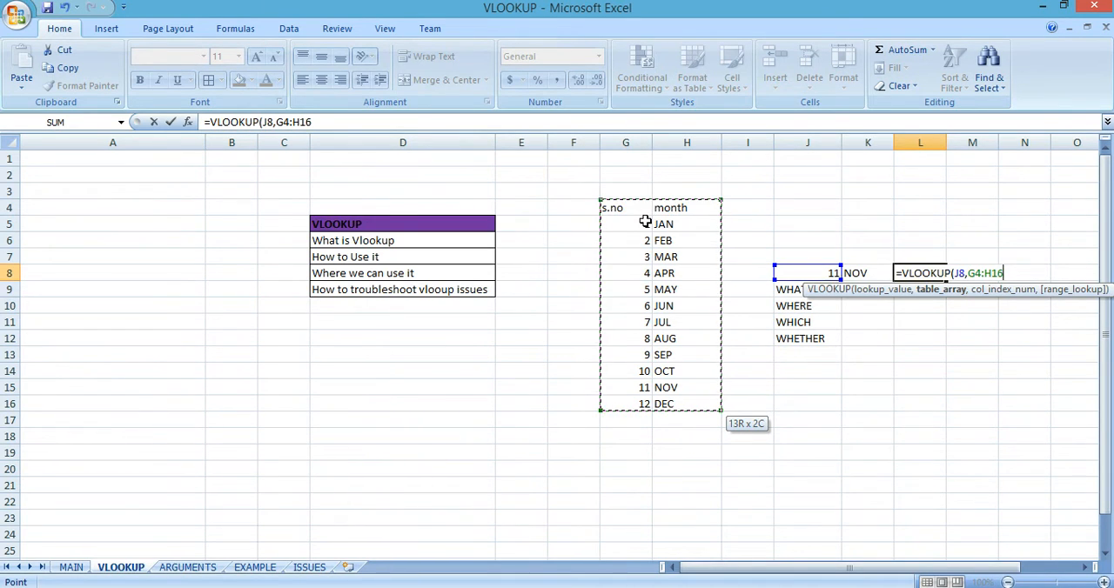
type(",")
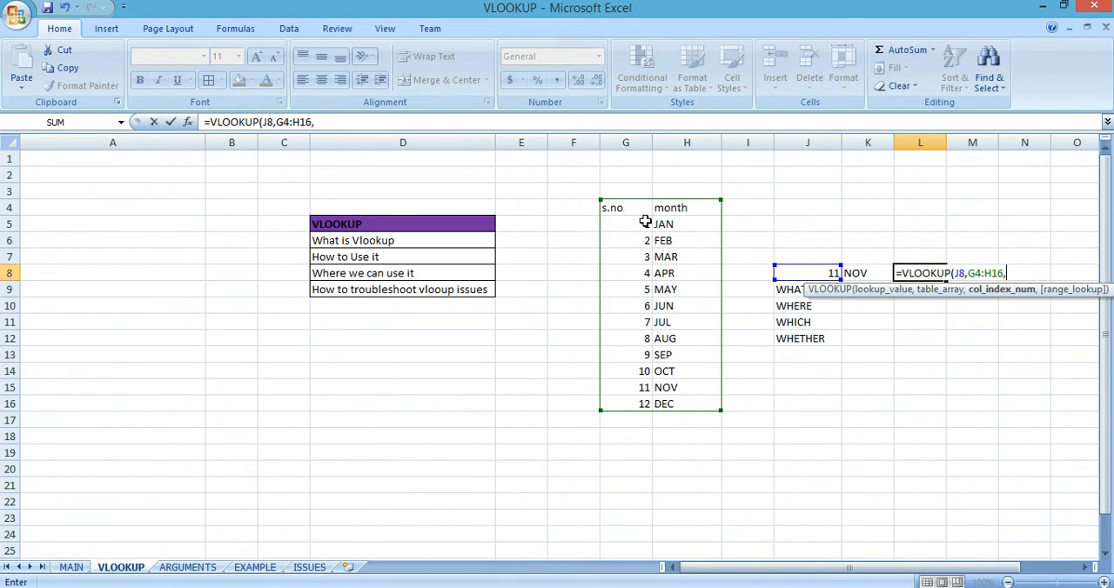
type("2,")
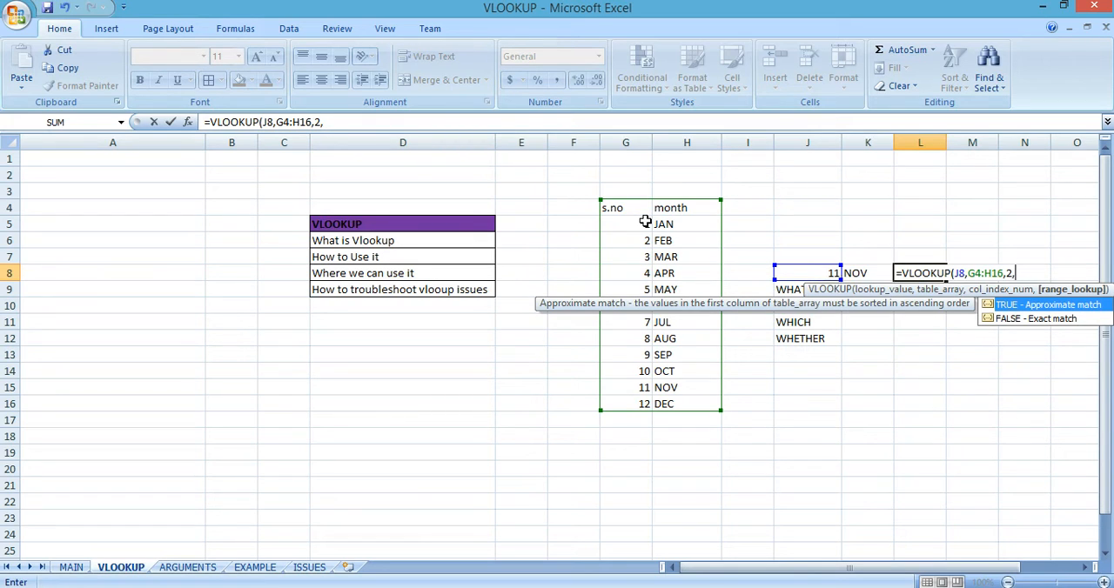
Step: Finish the L8 formula with column index 2 and range lookup 0, giving =VLOOKUP(J8,G4:H16,2,0)
type("0)")
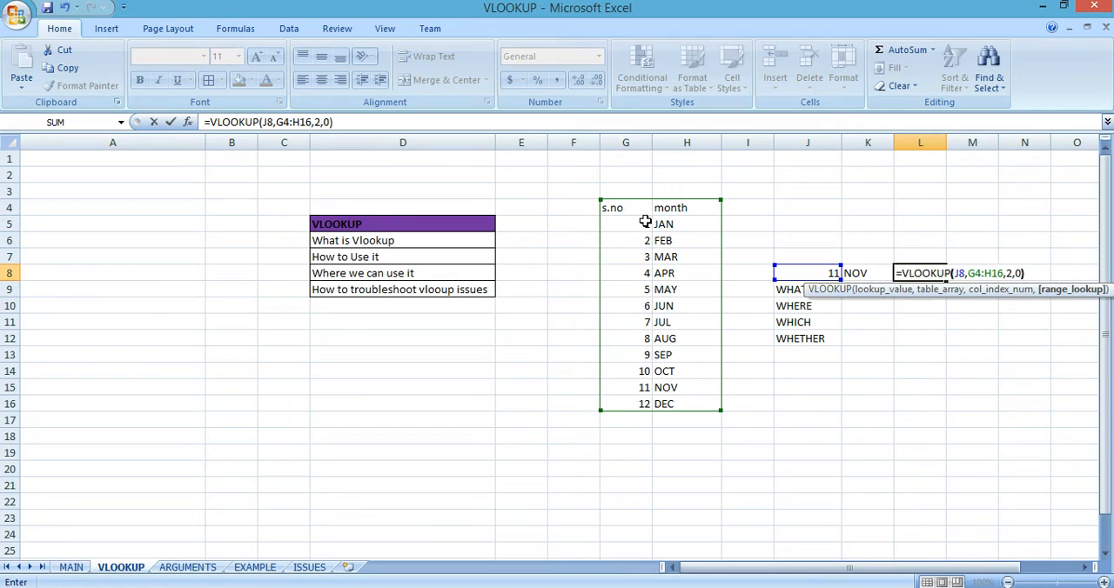
key("Return")
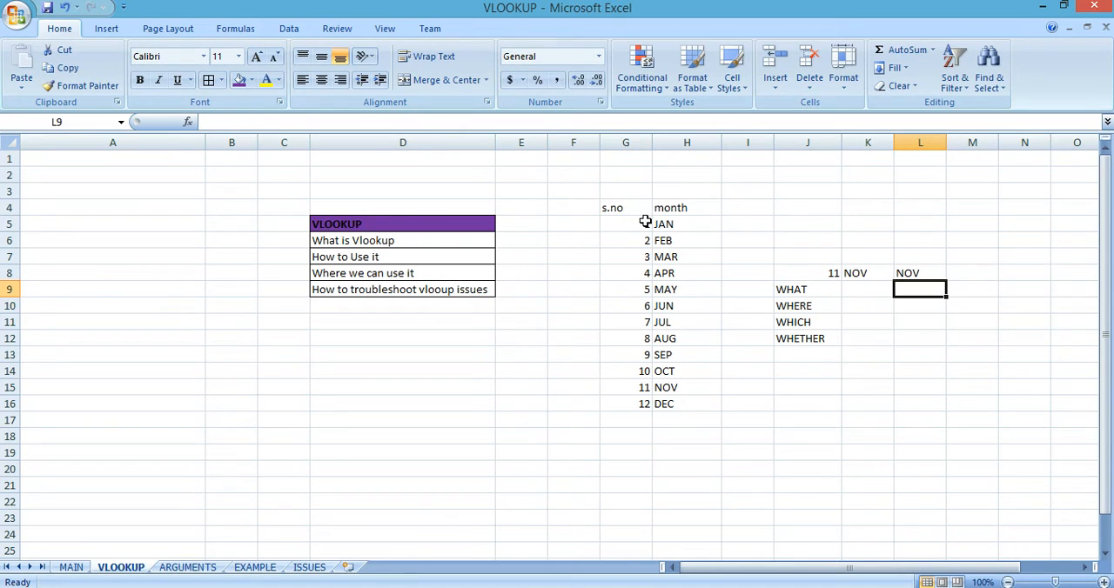
Step: Describe the WHAT argument in K9 as "VALUE YOU WANT TO LOOKUP/SEARCH"
left_click(862, 291)
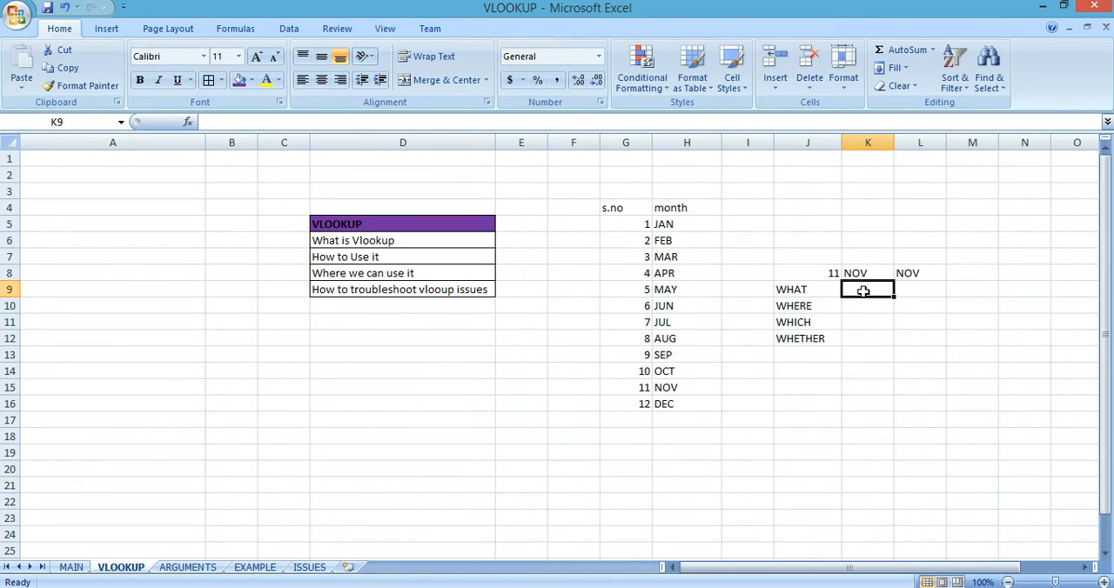
type("VALUE YOU")
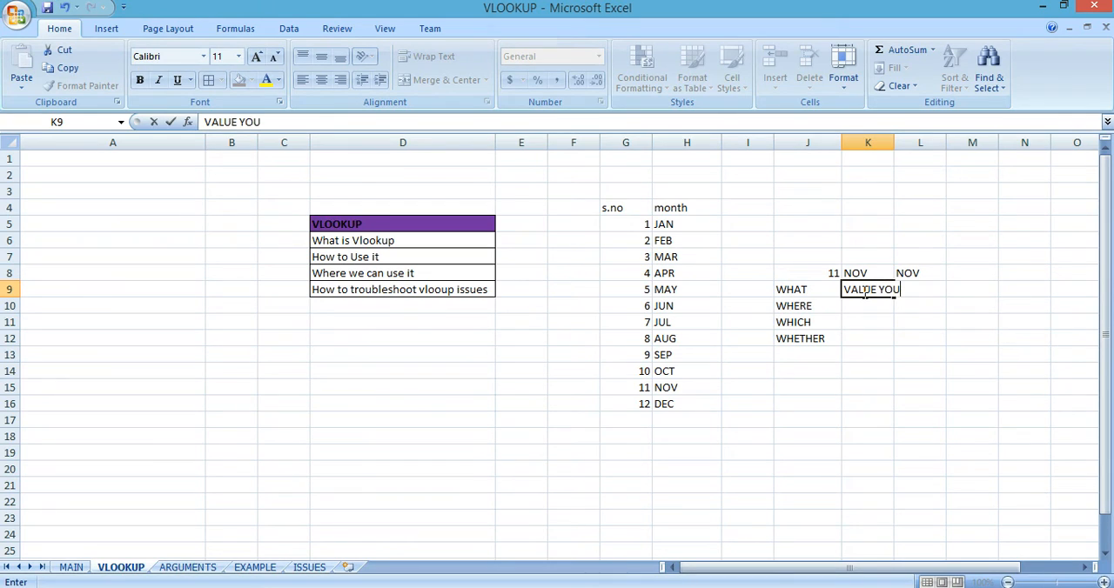
type(" WANT TO ")
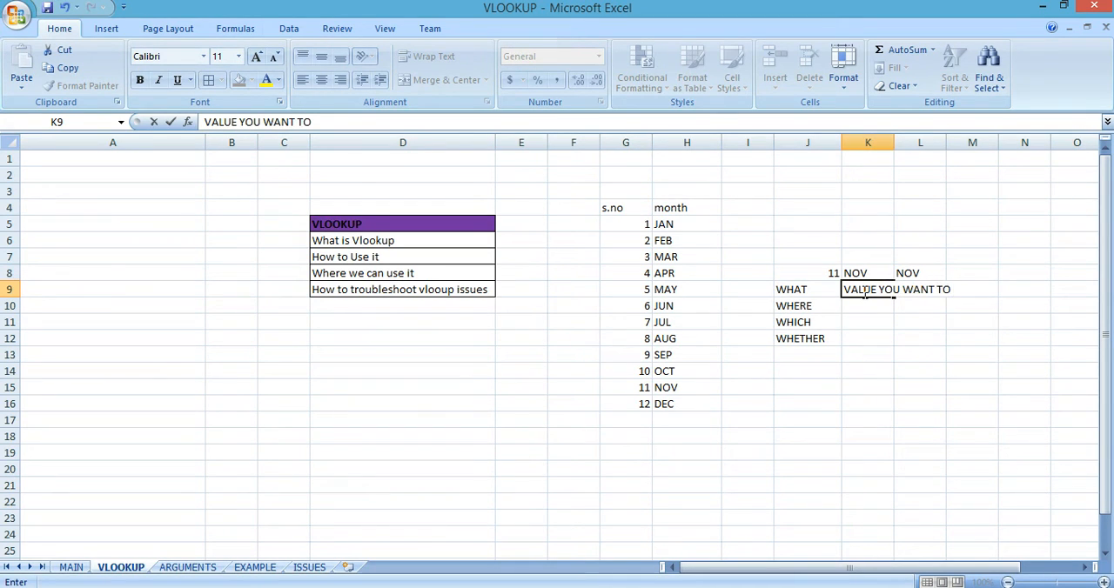
type("L")
key("BackSpace")
type("LOOKUP/SEARCH")
key("Return")
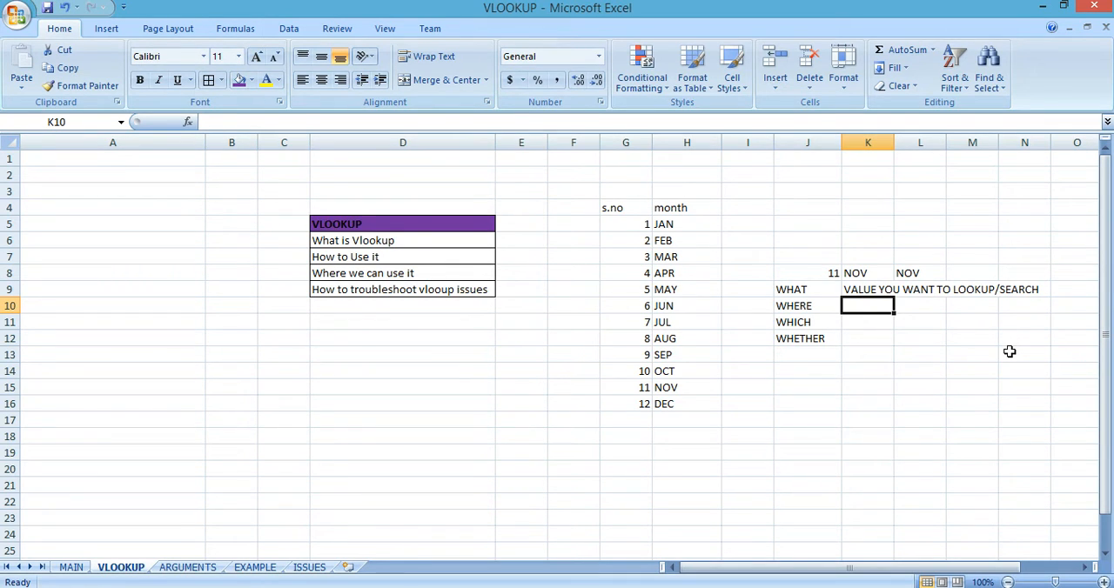
Step: Describe the WHERE argument in K10 as "RANGE WHERE YOU WANT TO LOOKUP/SEARCH THE VALUE"
type("RANGE")
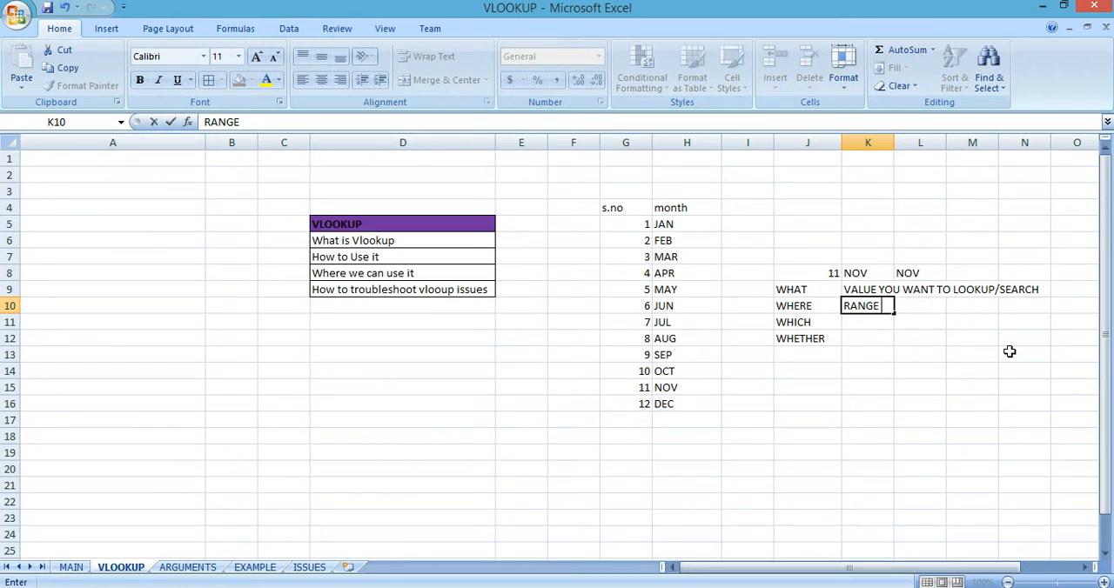
type(" WHERE YOU WAN")
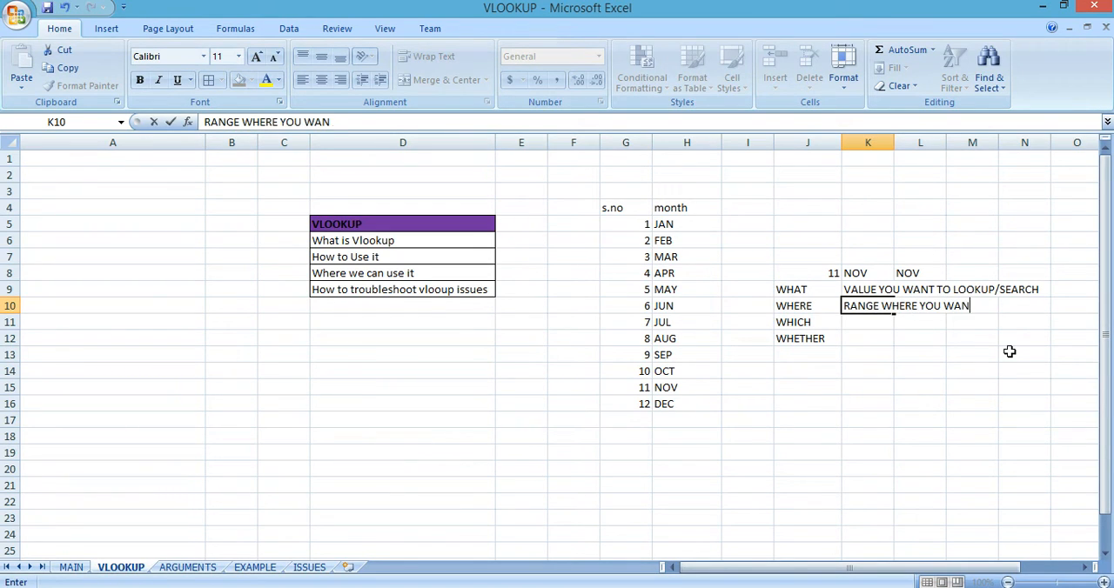
type("T TO LOOKUP/SE")
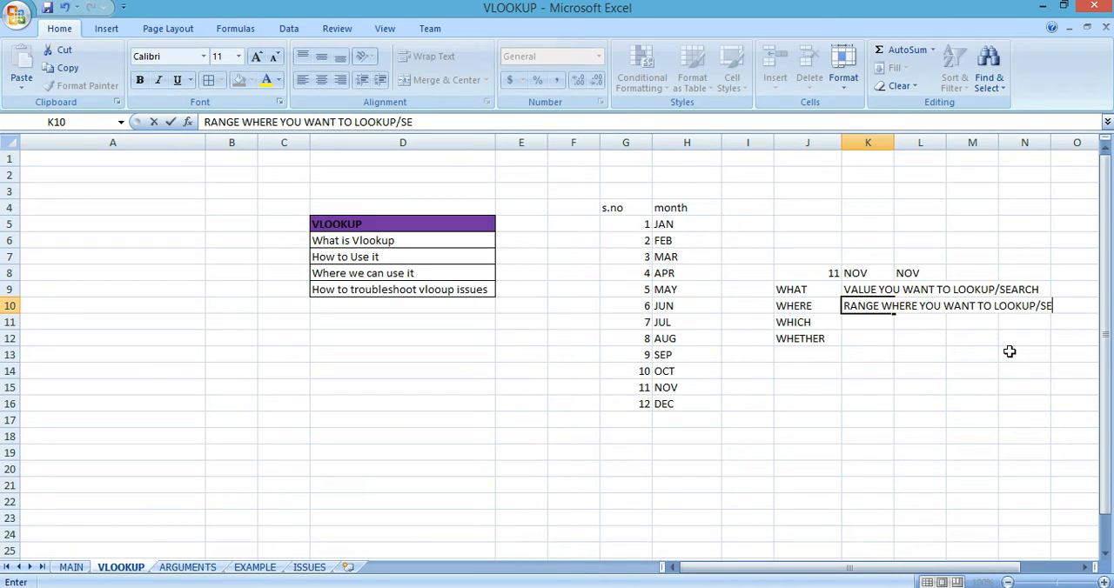
type("ARCH THE VALUE")
key("Return")
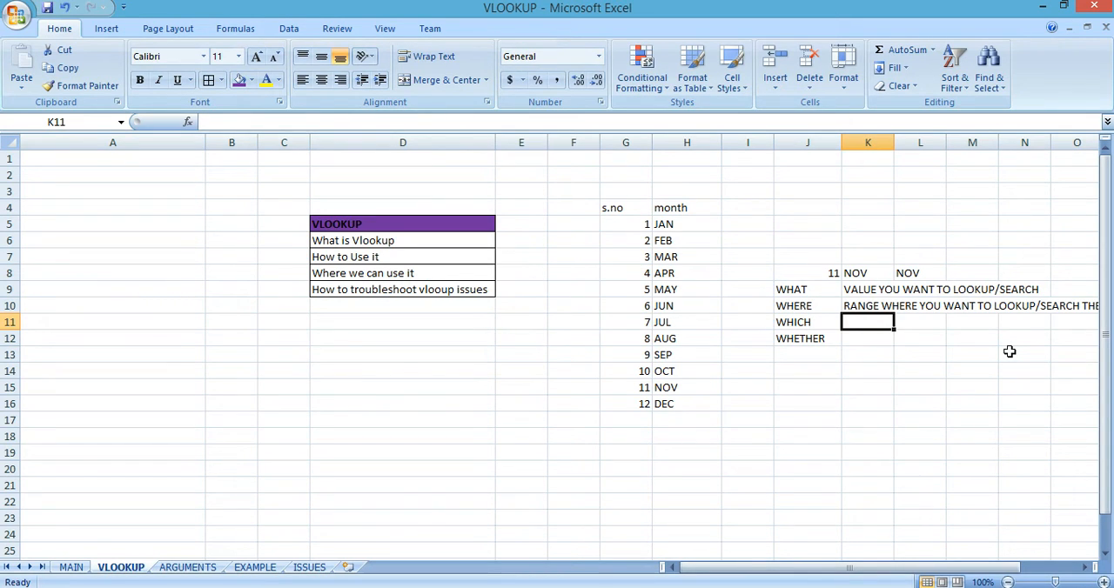
Step: Describe the WHICH argument in K11 as "THE RESULTING COLUMN NUMBER"
type("THE")
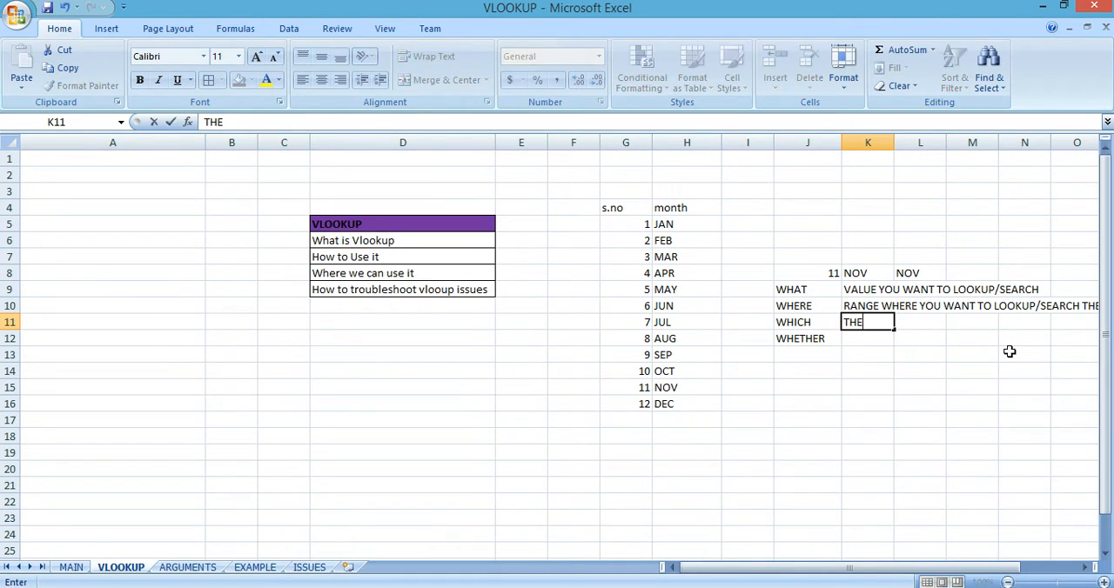
type(" RESULTING")
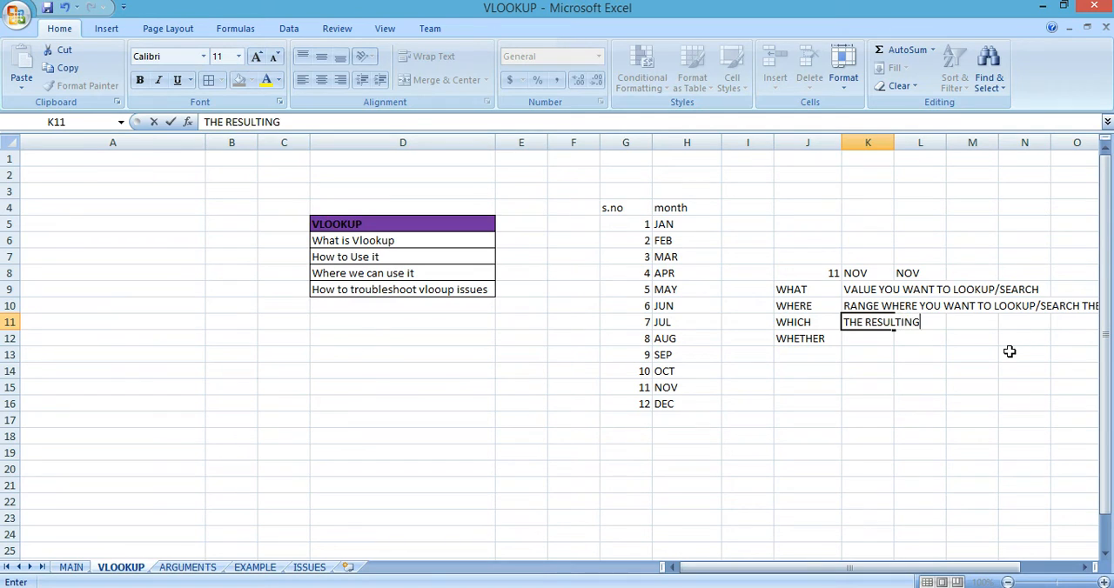
type(" COLUMN NUMBER")
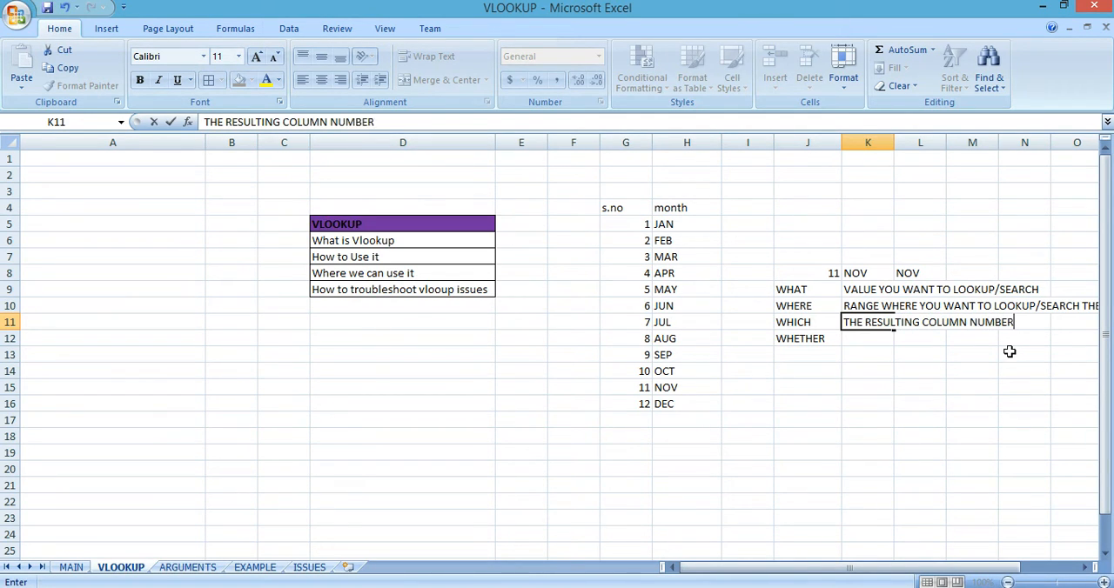
key("Return")
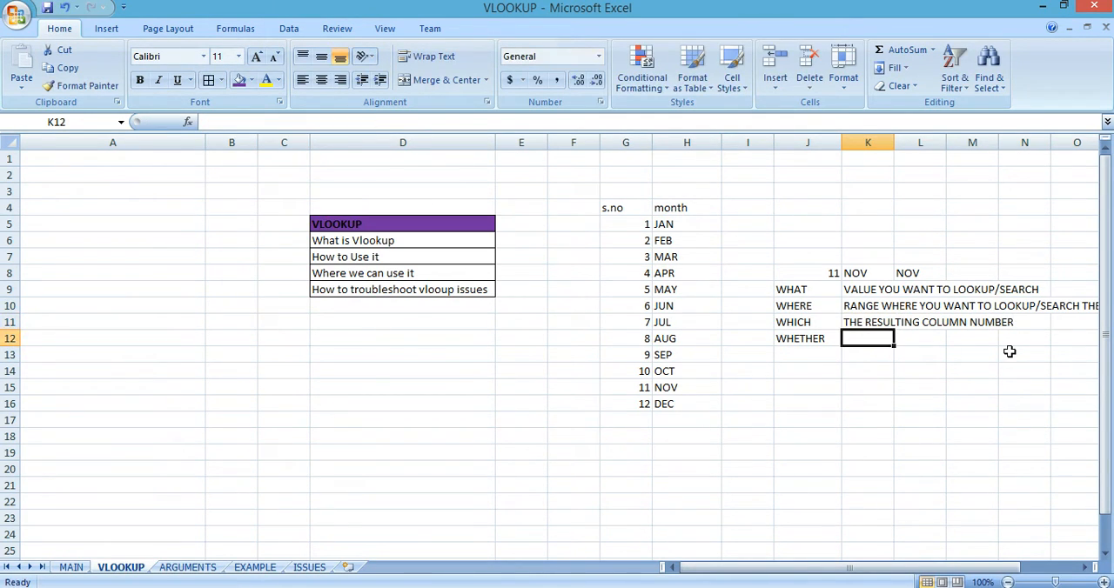
Step: Describe the WHETHER argument in K12 as "EXACT MATCH OR APPROXIMATE MATCH"
type("EX")
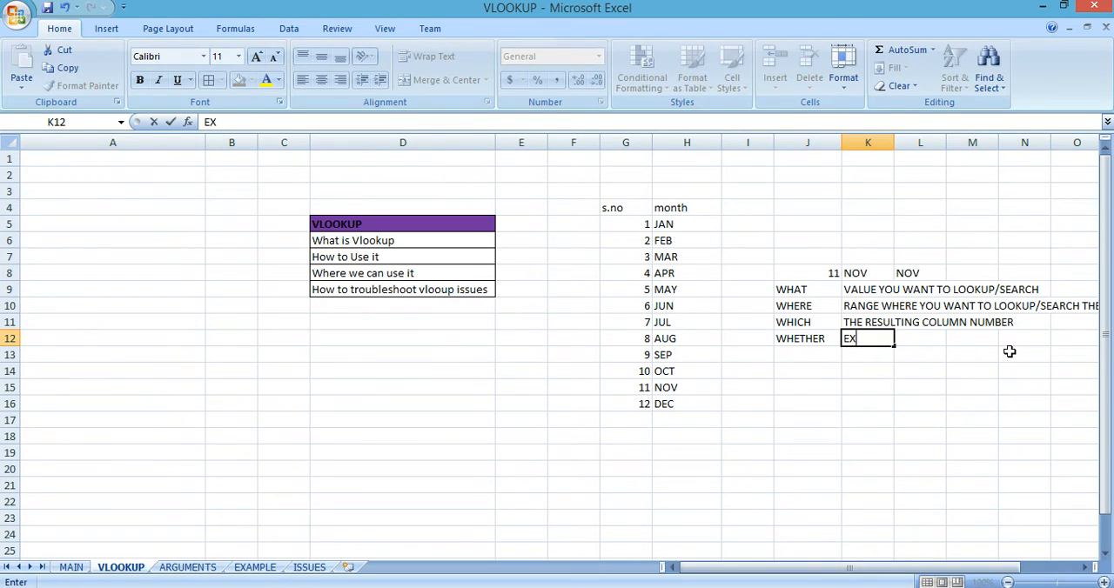
type("ACT MATCH ")
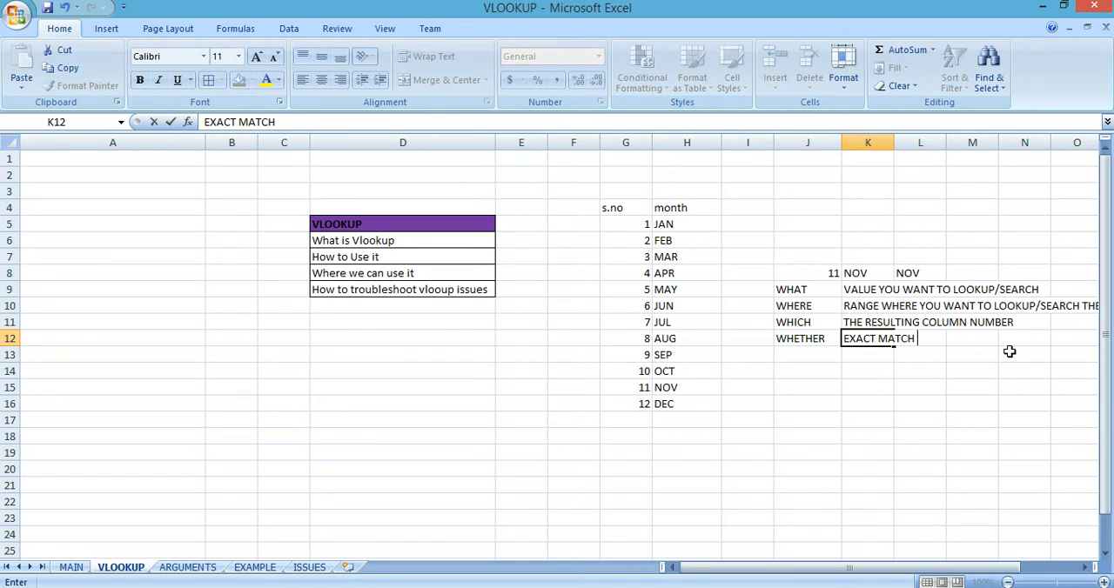
type("OR APPRO")
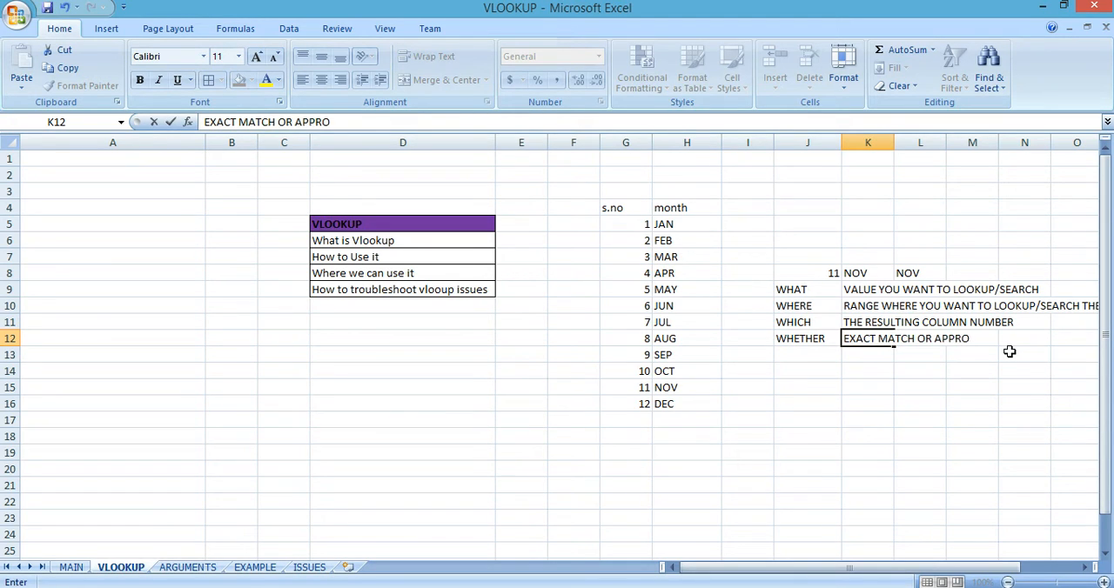
type("XIMATE MATCH")
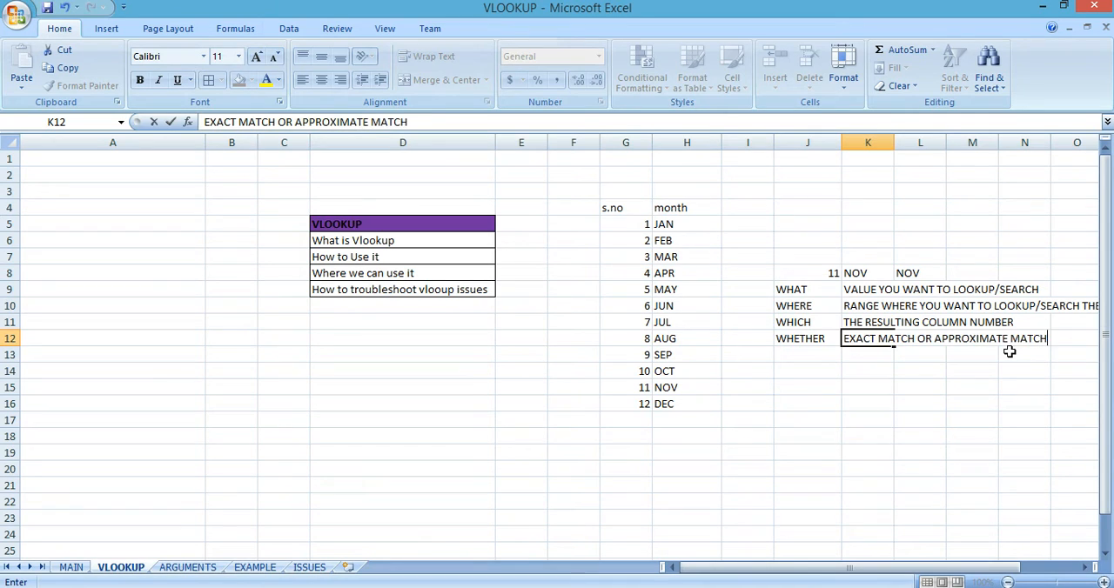
key("Return")
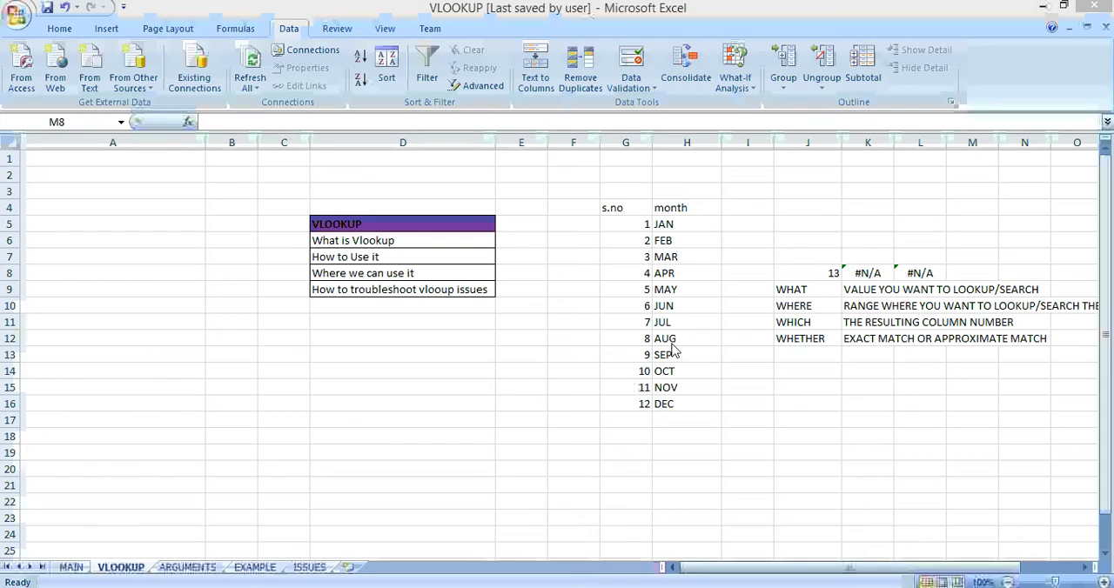
Step: Start a VLOOKUP formula in M8 with J8 as the lookup value
left_click(971, 272)
type("=vl")
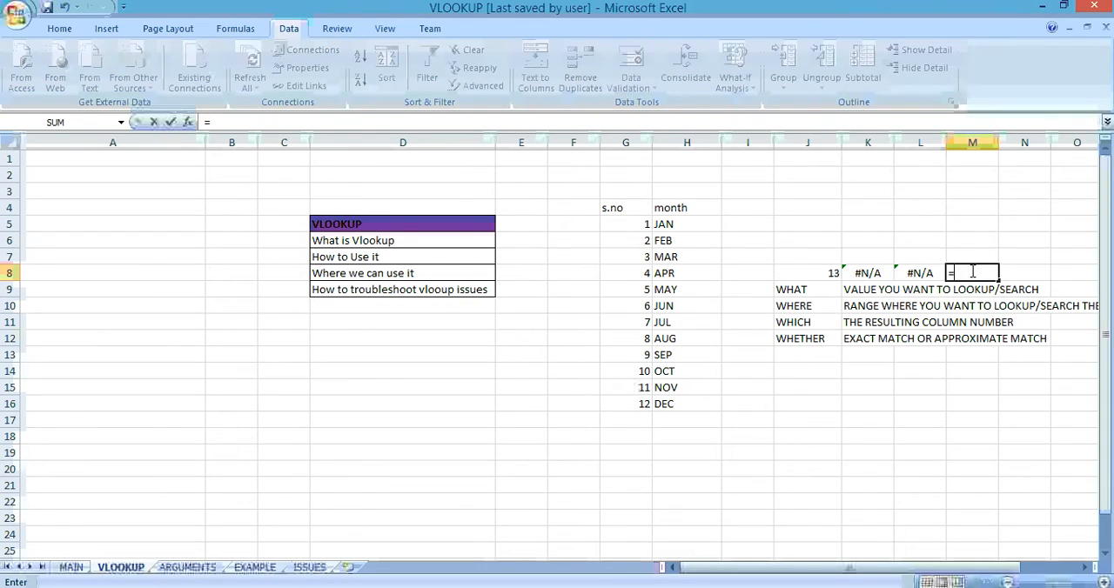
key("Tab")
key("Left")
key("Left")
key("Left")
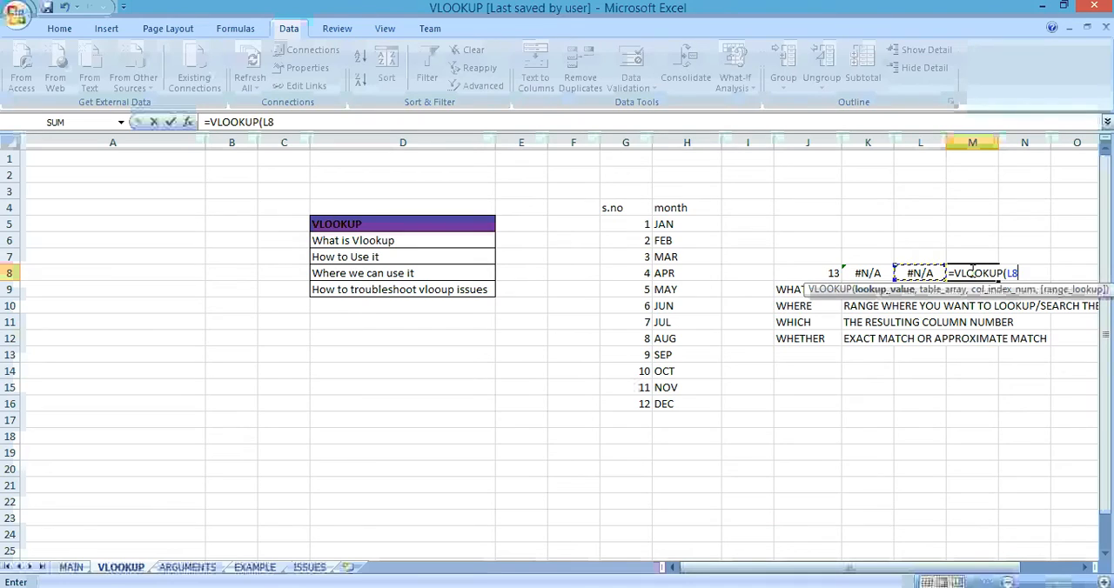
type(",")
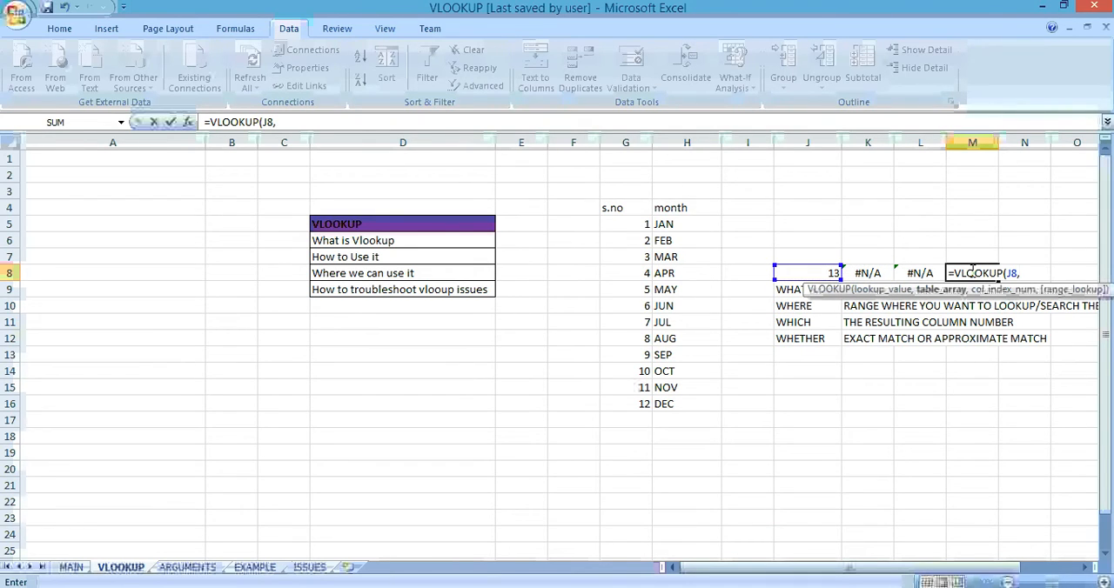
Step: Set the M8 formula's table array to the serial number and month table, G4:H16
key("Left")
key("Left")
key("Left")
key("Left")
key("Left")
key("Left")
key("Up")
key("Up")
key("Up")
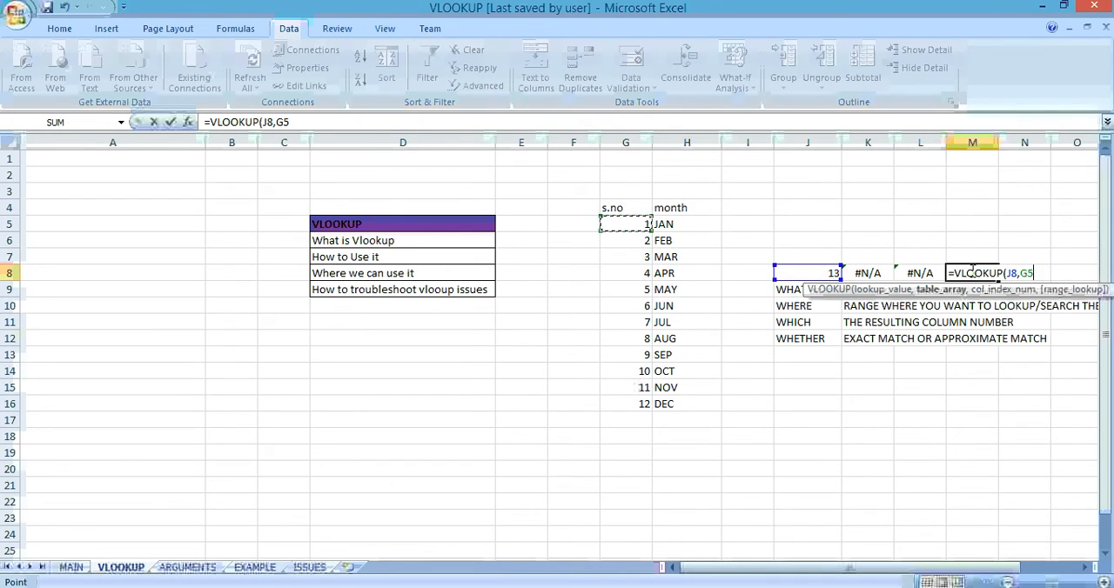
key("Up")
key("shift+Right")
key("shift+Down")
key("shift+Down")
key("shift+Down")
key("shift+Down")
key("shift+Down")
key("shift+Down")
key("shift+Down")
key("shift+Down")
key("shift+Down")
key("shift+Down")
key("shift+Down")
key("shift+Down")
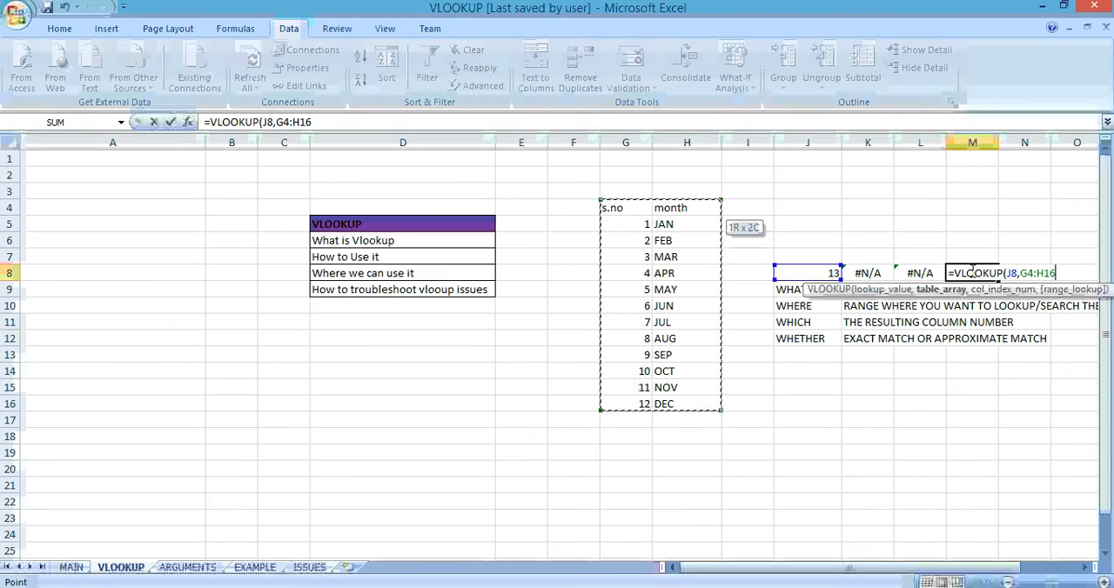
Step: Complete the M8 formula with column index 2 and approximate match 1, giving =VLOOKUP(J8,G4:H16,2,1)
type(",")
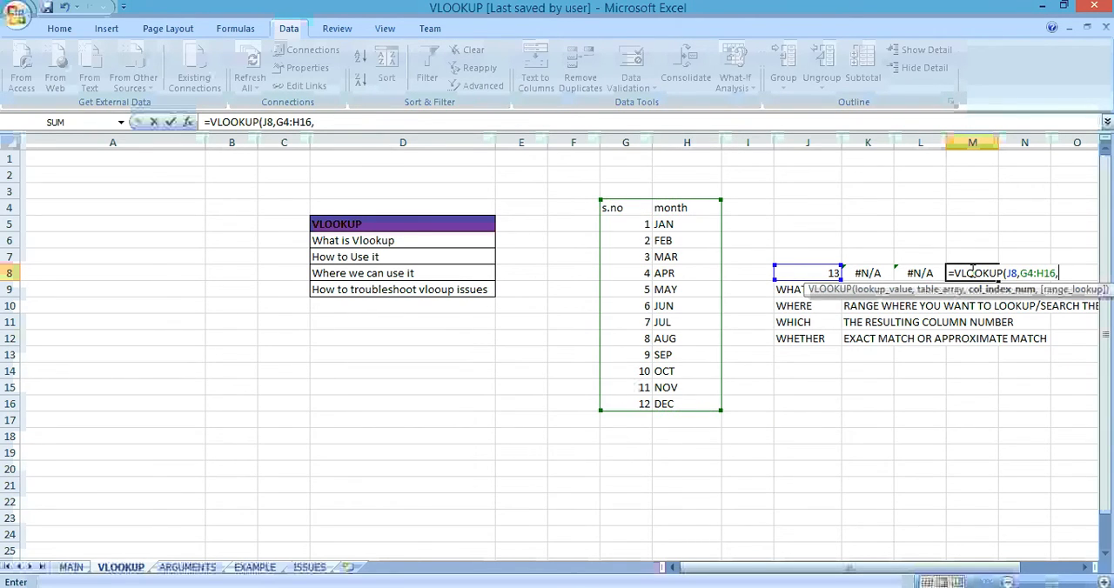
type("2,0)")
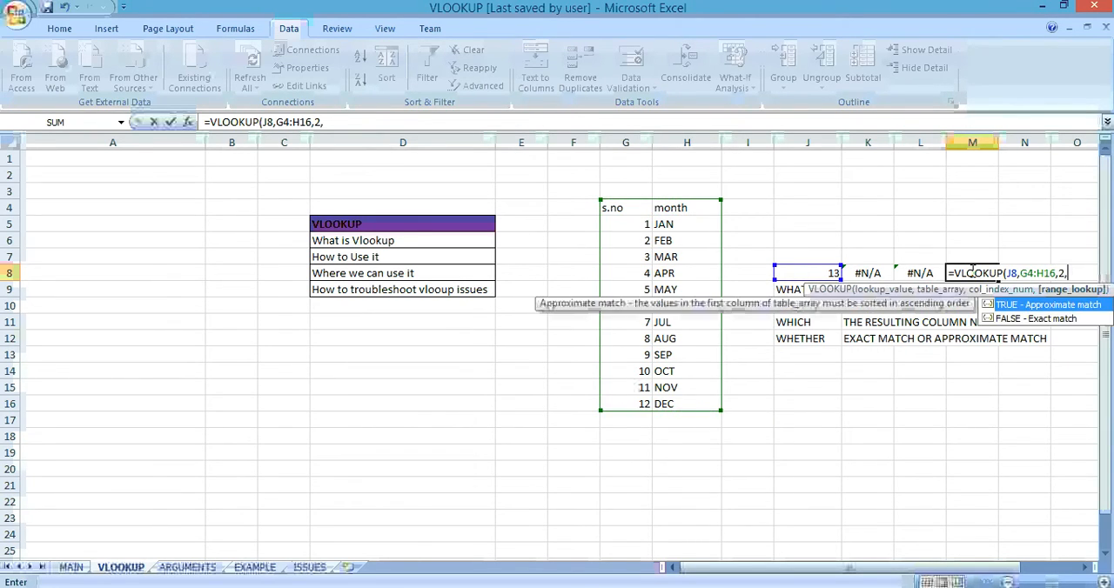
key("BackSpace")
key("BackSpace")
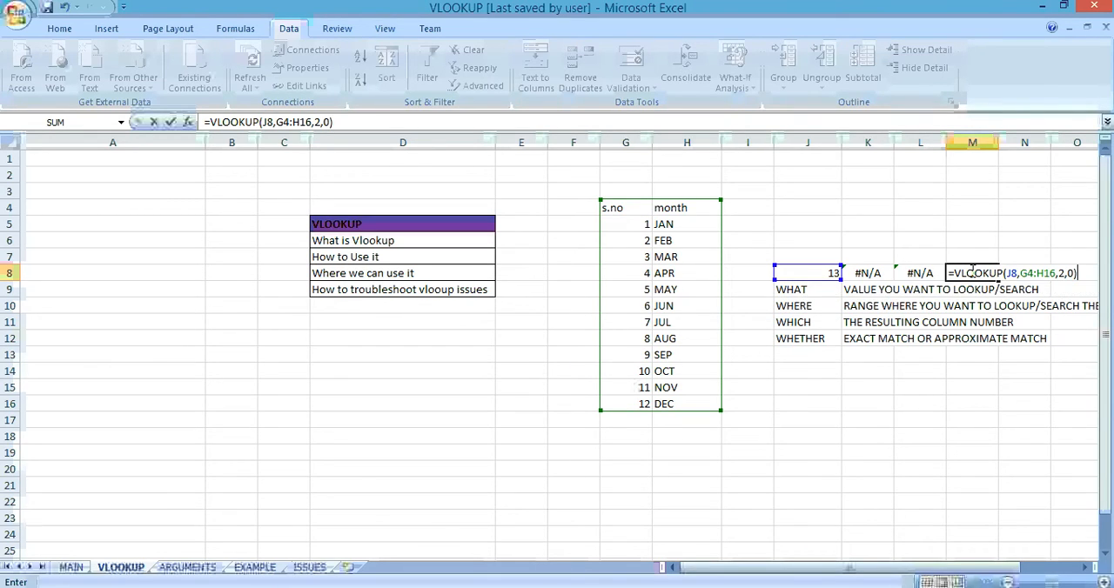
type("1")
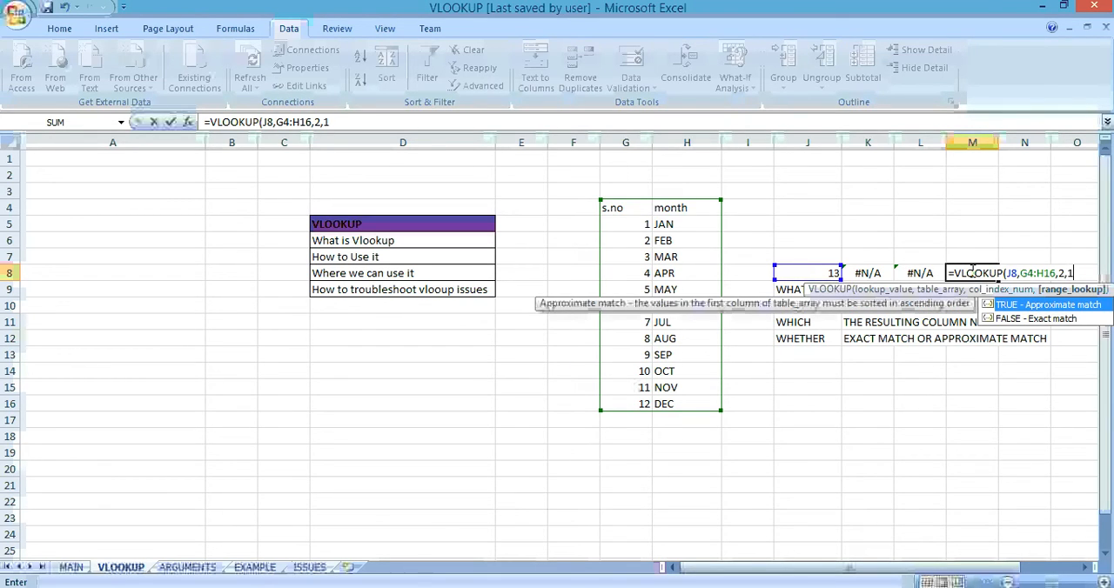
type(")")
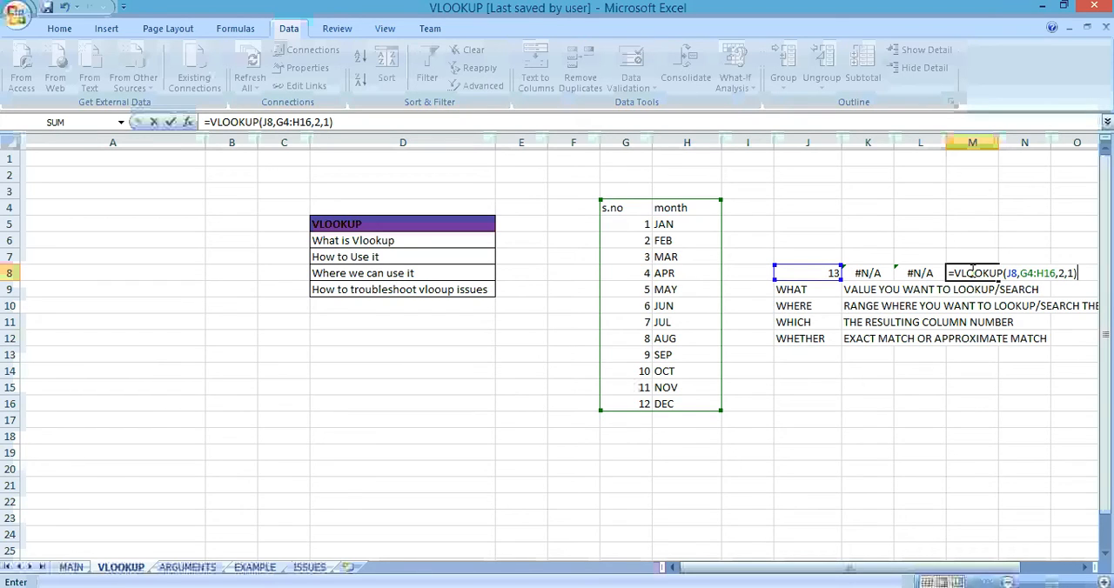
key("Return")
key("Up")
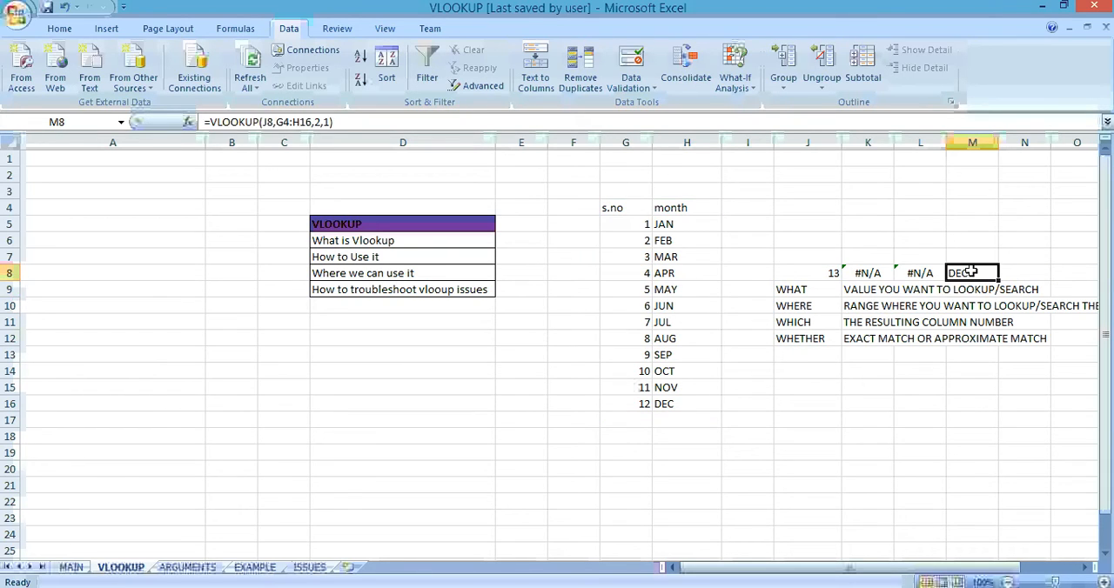
Step: Test the three month lookups by setting the lookup value in J8 to 12 and to 11
key("Left")
key("Left")
key("Left")
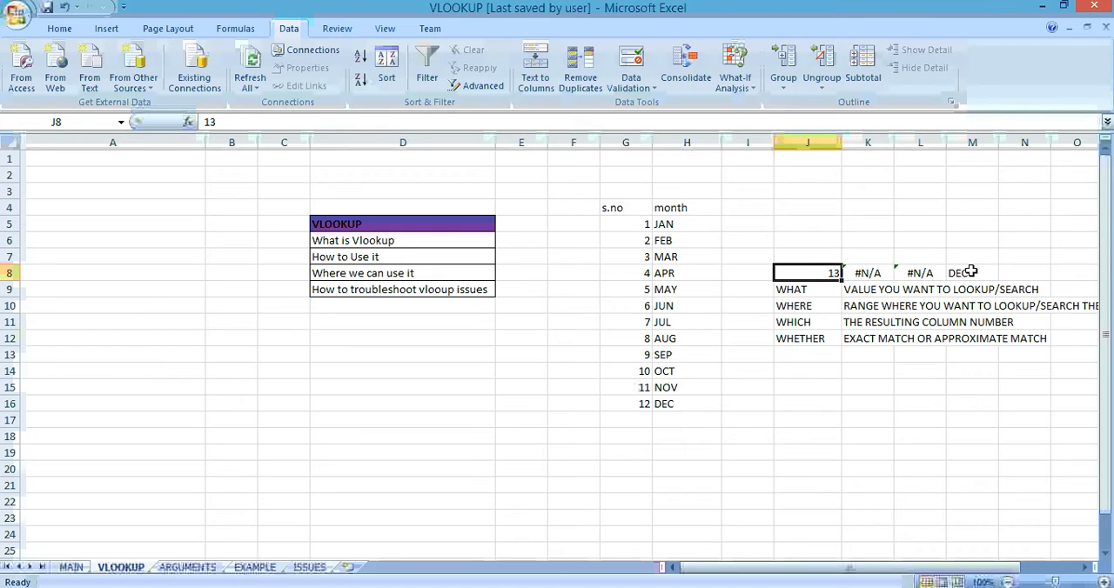
left_click(629, 402)
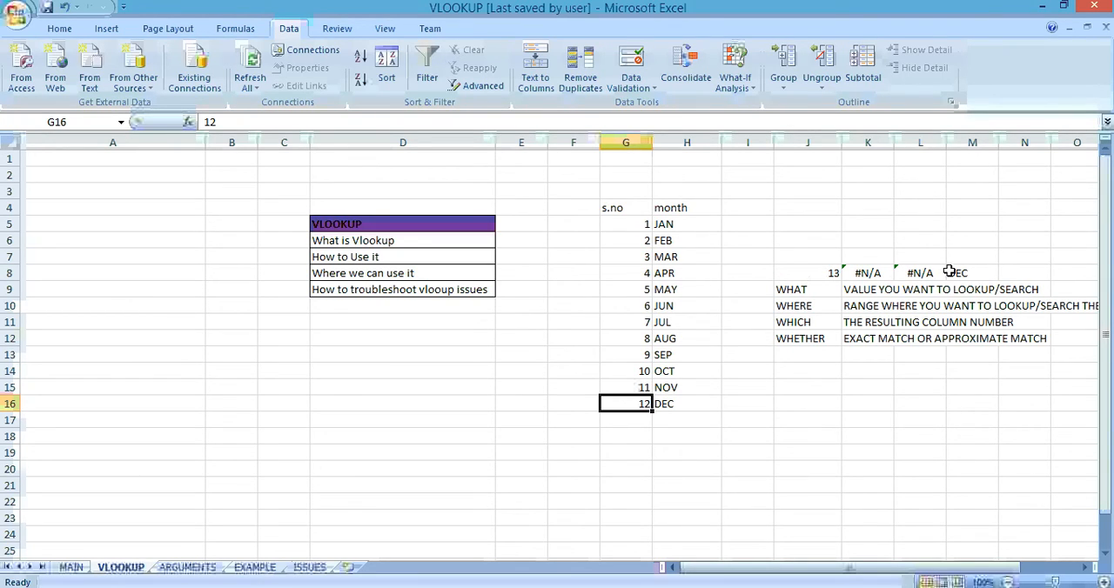
left_click(829, 275)
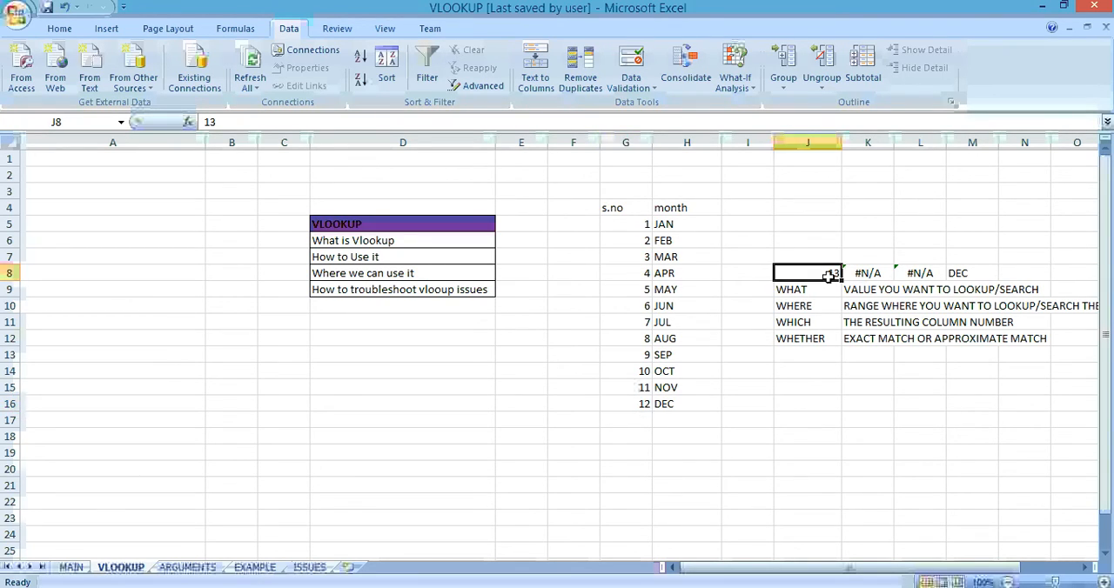
type("12")
key("Return")
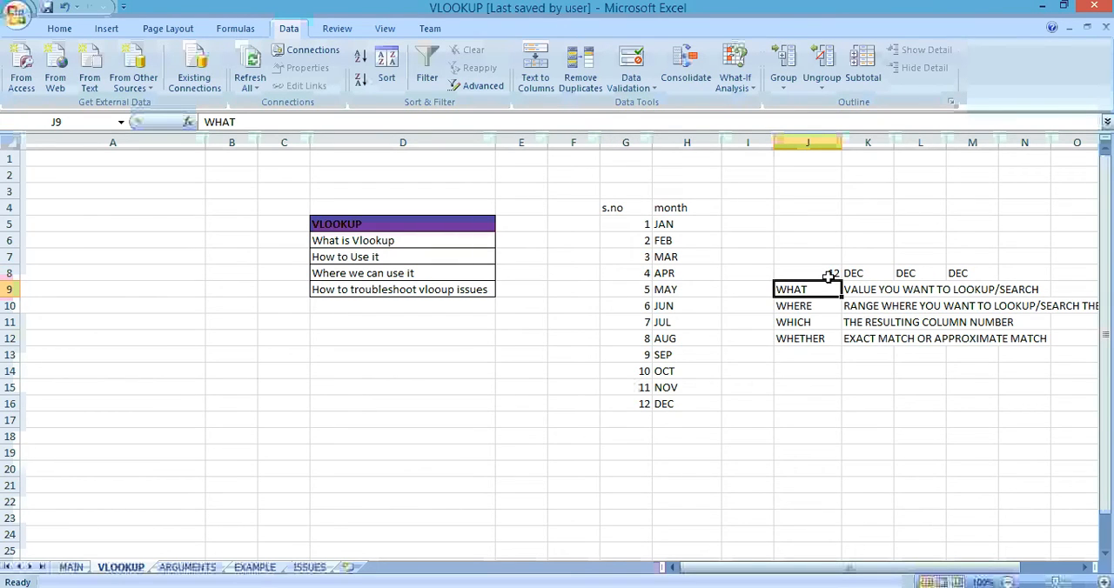
left_click(829, 275)
type("11")
key("Return")
Step: Set the lookup value in J8 to 10.5 and inspect the approximate-match formula in M8
left_click(829, 276)
type("10.5")
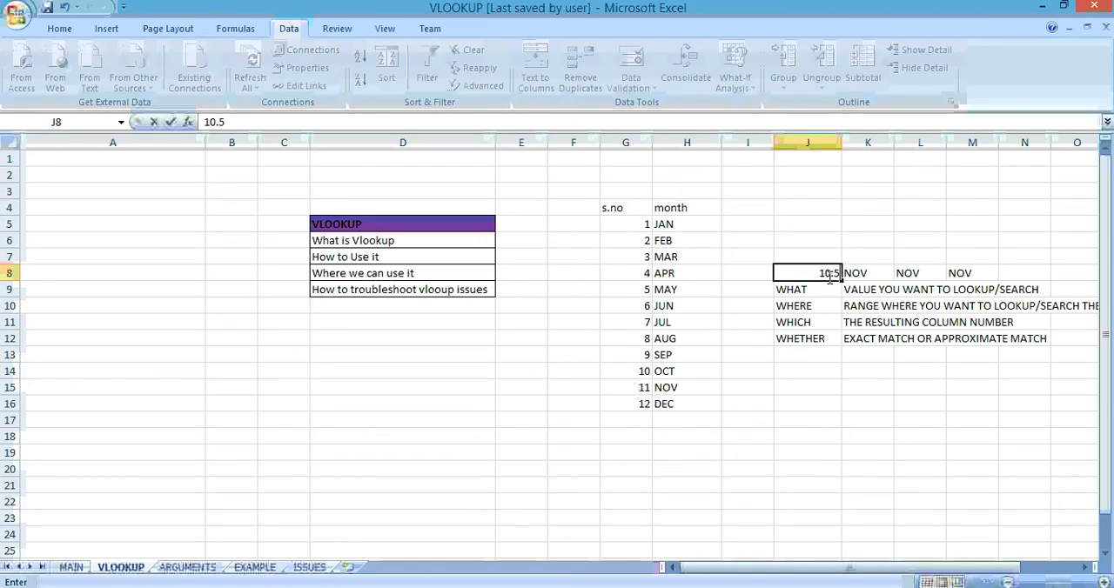
key("Return")
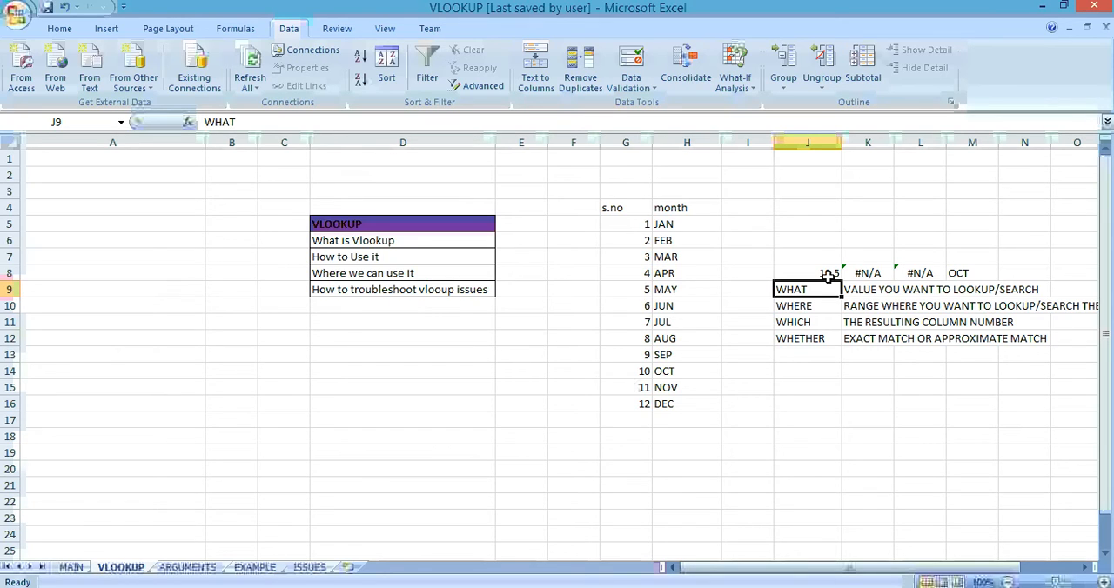
left_click(974, 271)
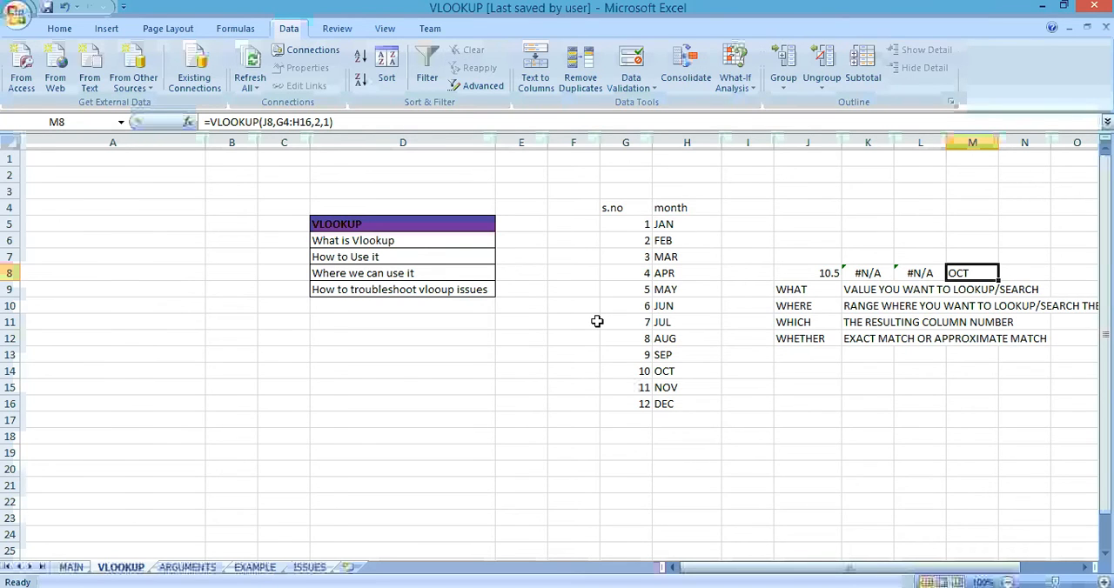
Step: Go to the EXAMPLE sheet and check which items the drop-down list in J4 offers
key("ctrl+Page_Down")
key("ctrl+Page_Down")
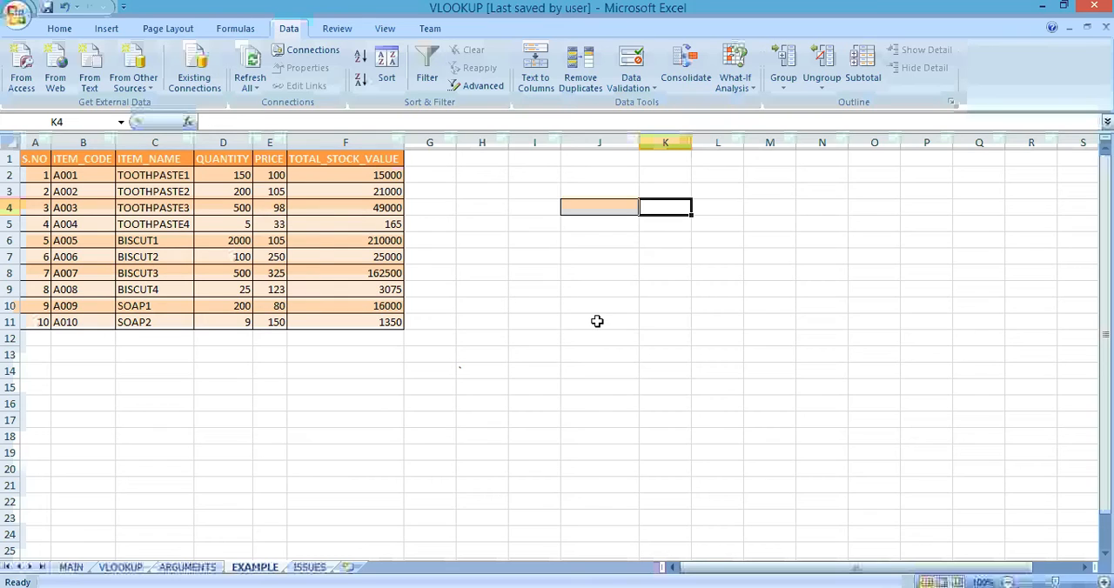
left_click(607, 207)
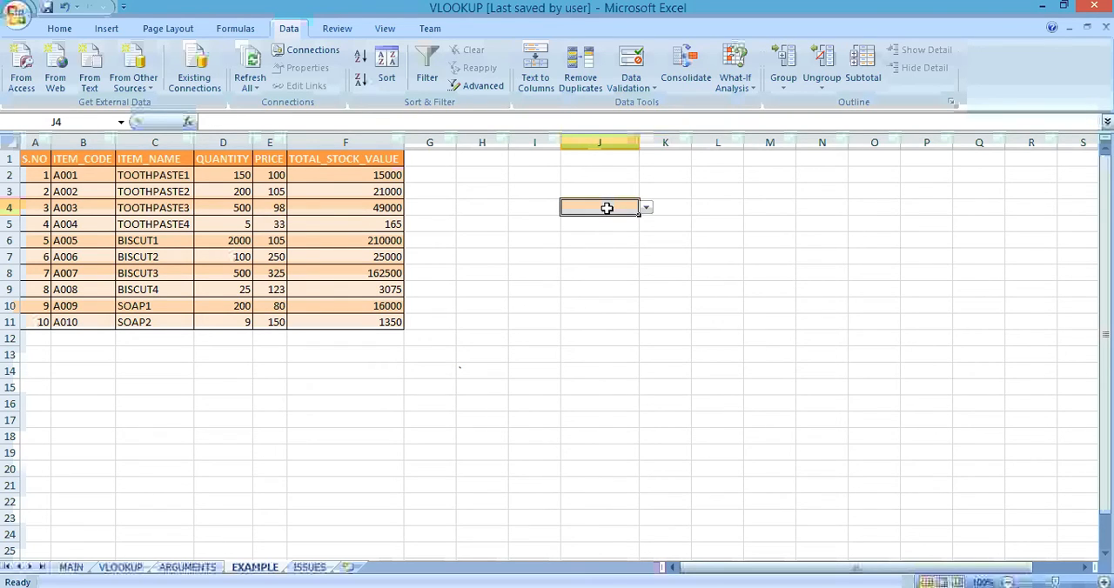
left_click(647, 208)
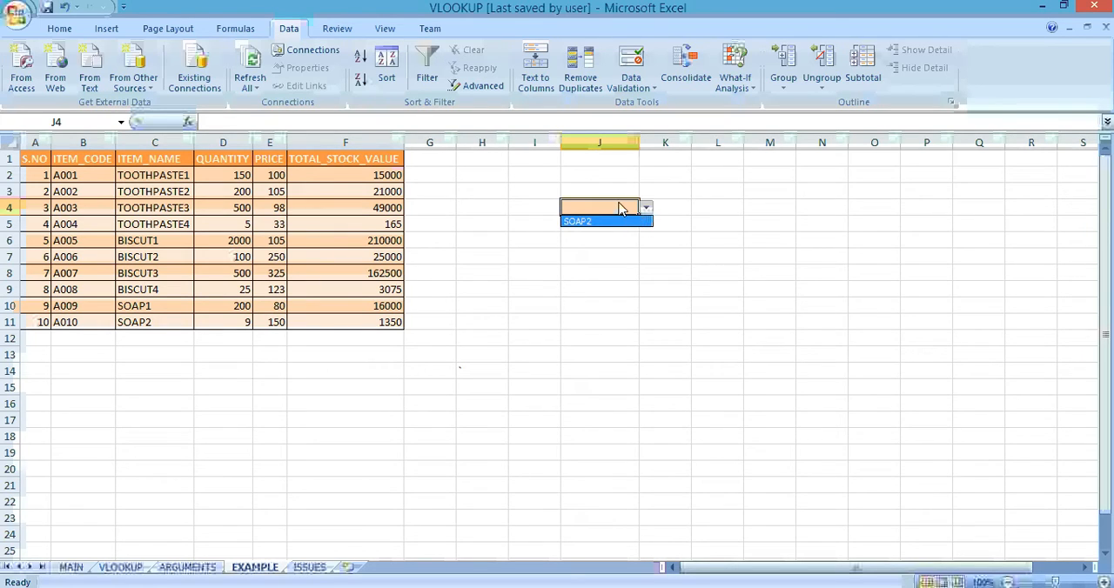
left_click(618, 202)
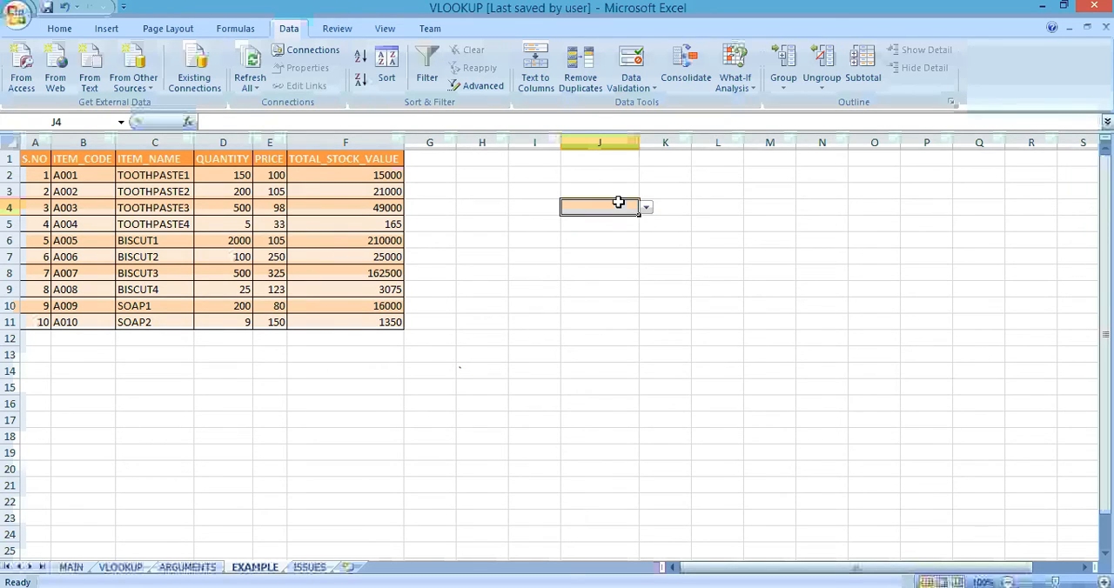
Step: Change the source of J4's list validation to the item names in =$C$2:$C$11
left_click(650, 87)
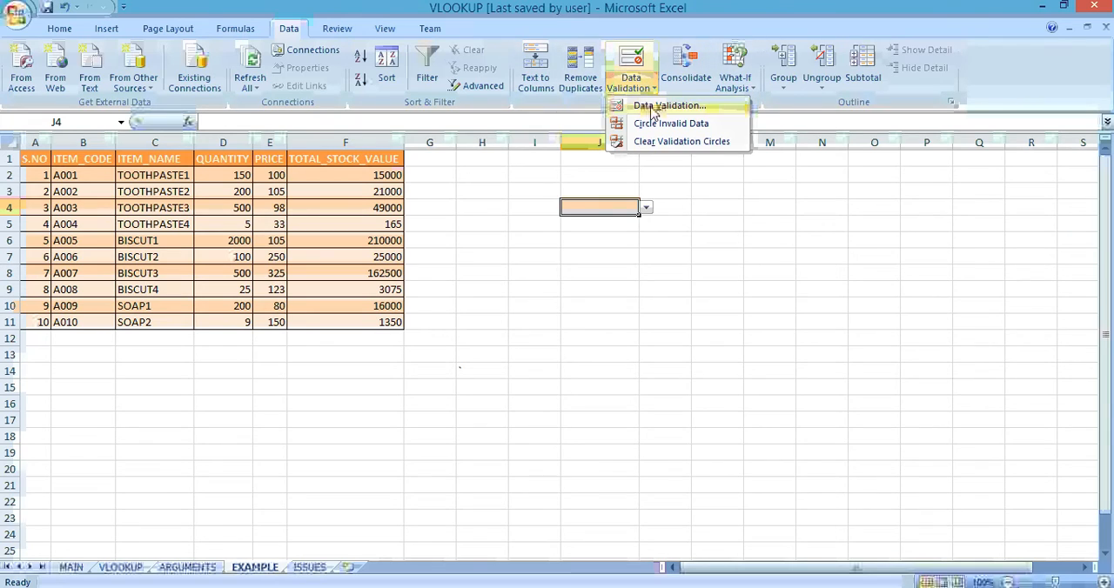
left_click(661, 106)
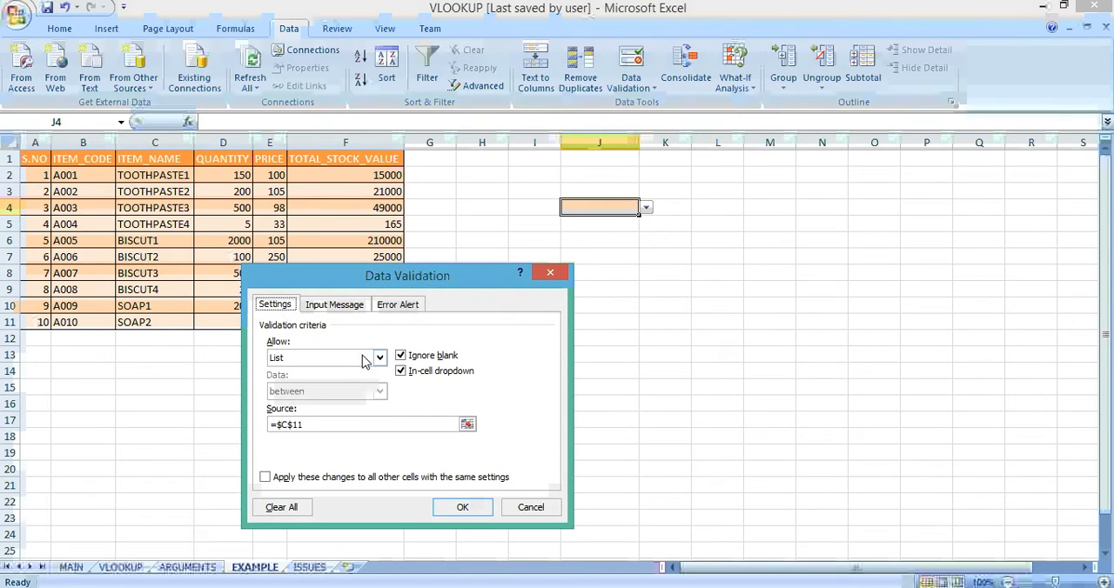
left_click(315, 425)
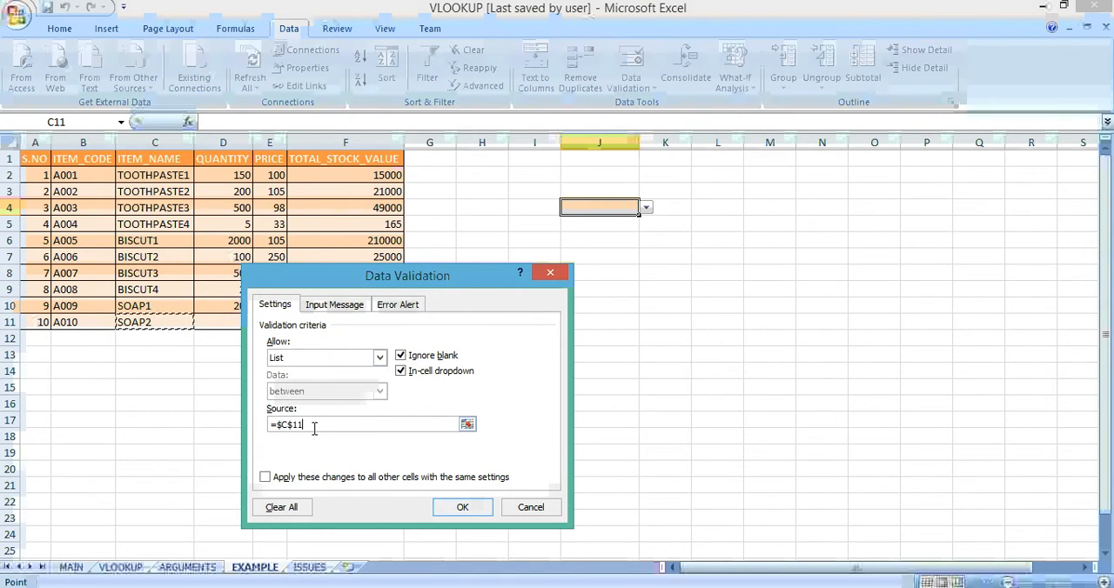
key("BackSpace")
key("BackSpace")
key("BackSpace")
key("BackSpace")
key("BackSpace")
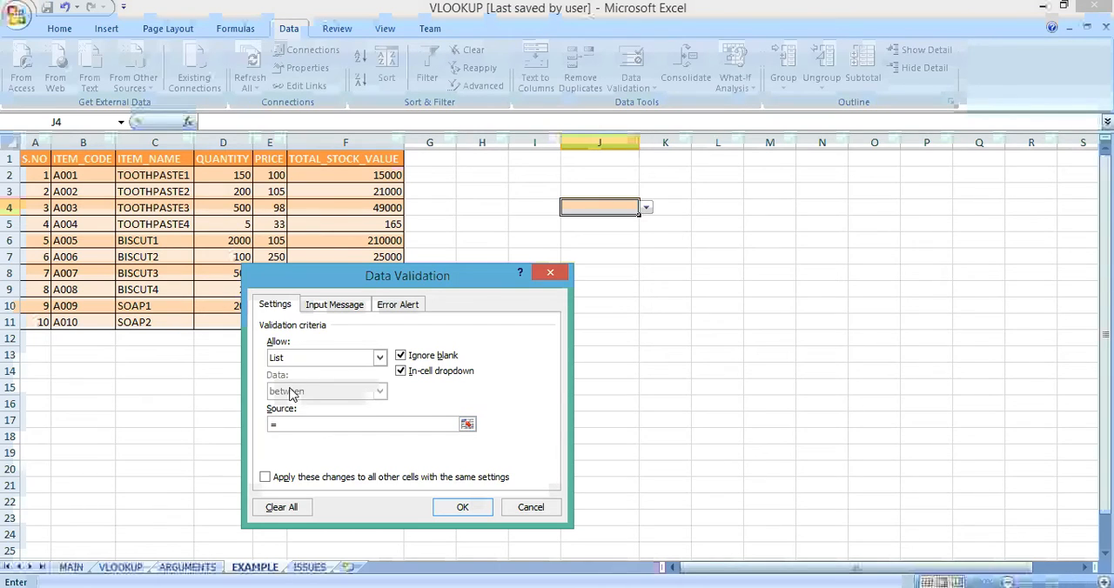
left_click(143, 176)
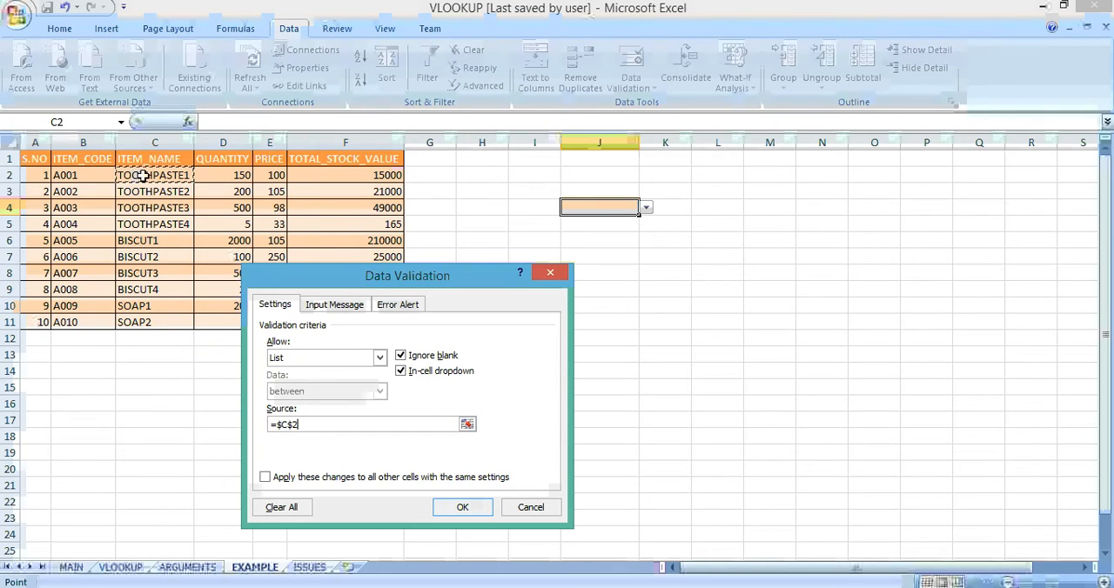
left_click_drag(143, 174, 141, 318)
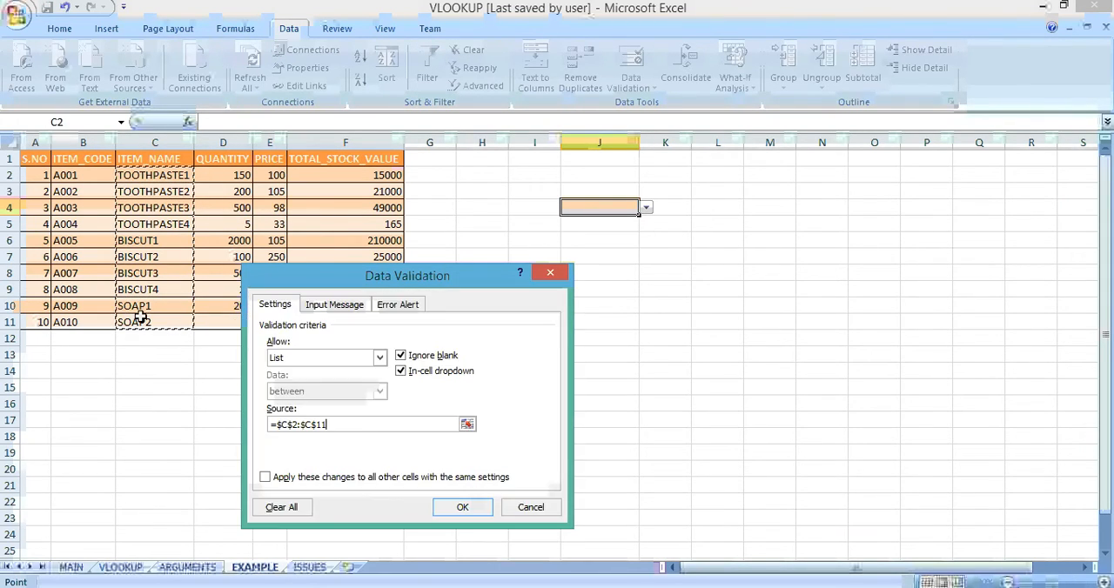
key("Return")
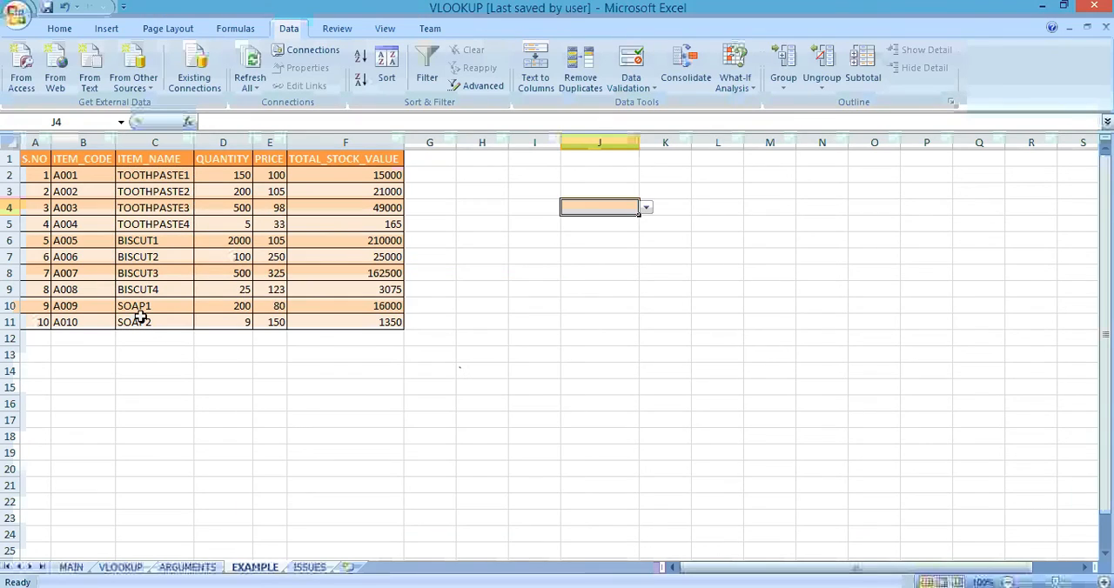
Step: Choose BISCUT1 from the drop-down list in J4
left_click(697, 209)
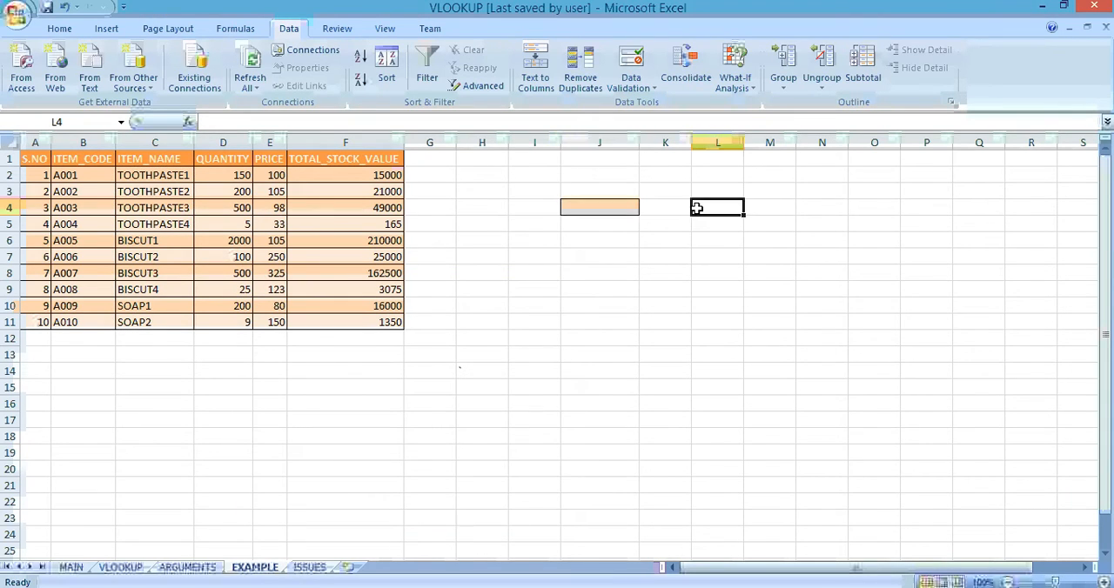
left_click(621, 219)
left_click(623, 212)
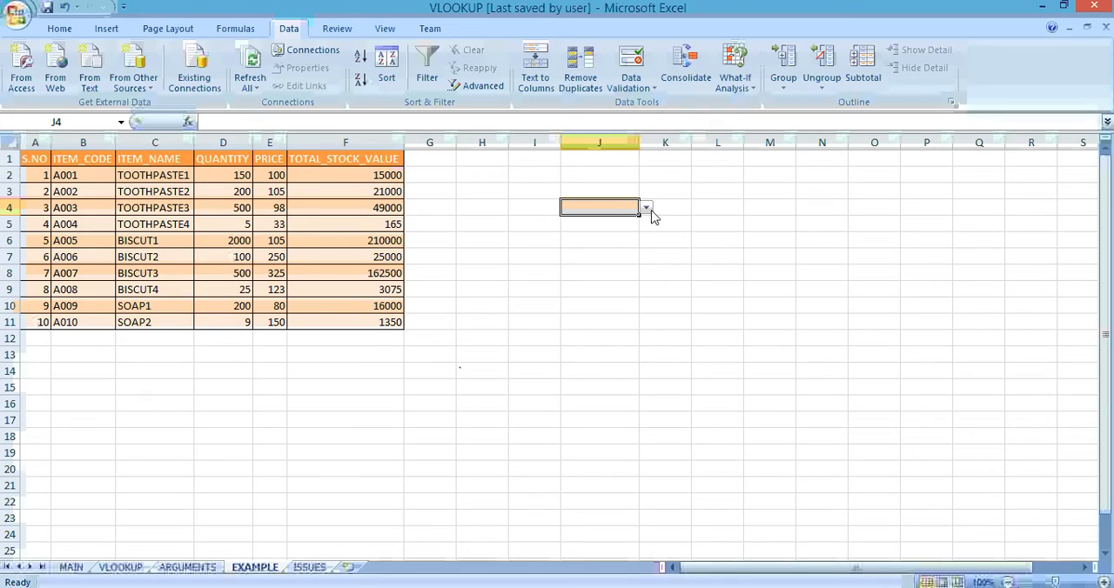
left_click(646, 209)
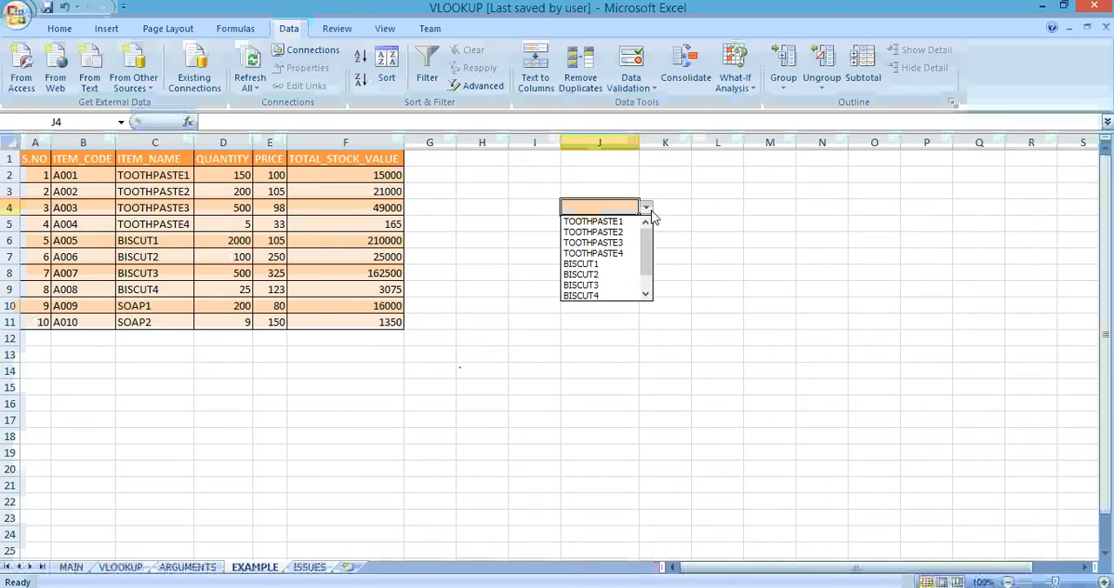
left_click(607, 263)
Step: Enter =VLOOKUP(J4,C2:D11,2,0) in L4 to return the quantity of the item chosen in J4
left_click(705, 208)
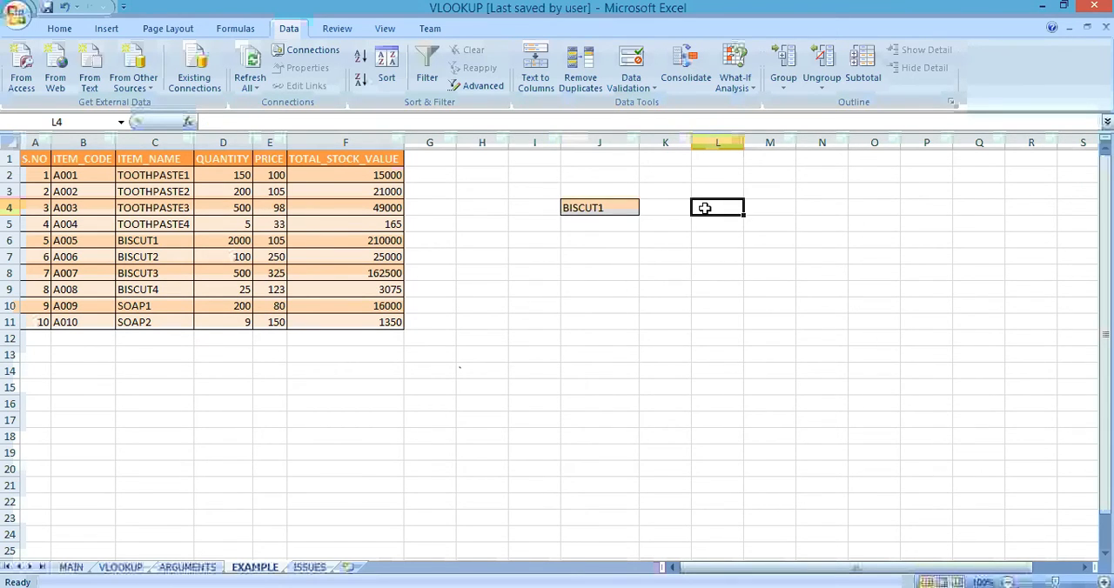
type("=vl")
key("Tab")
key("Left")
key("Left")
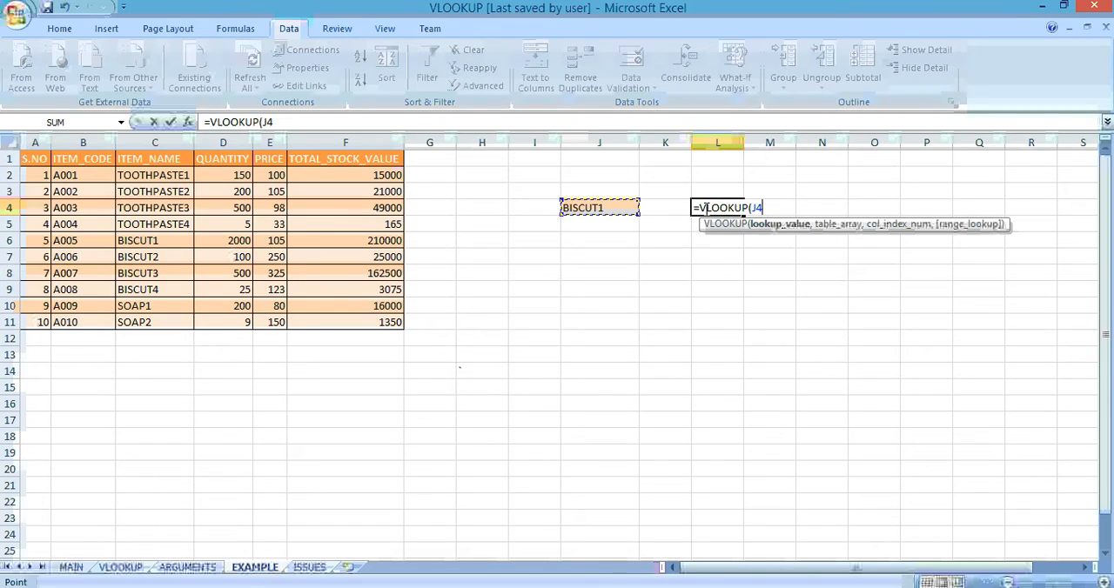
type(",")
key("Left")
key("Left")
key("Left")
key("Left")
key("Left")
key("Left")
key("Left")
key("Left")
key("Left")
key("Left")
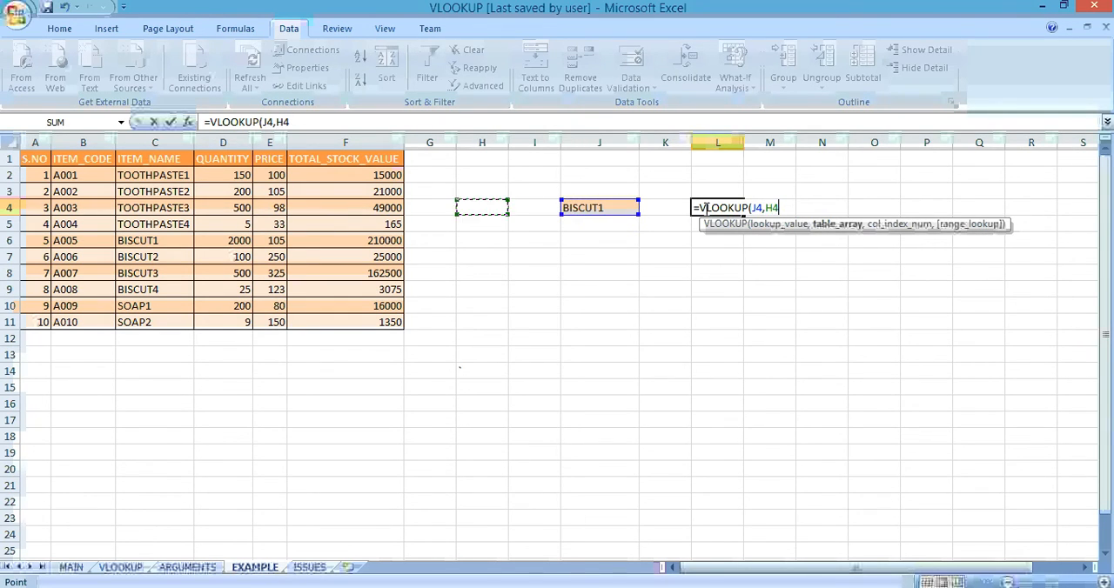
key("Up")
key("Up")
key("Right")
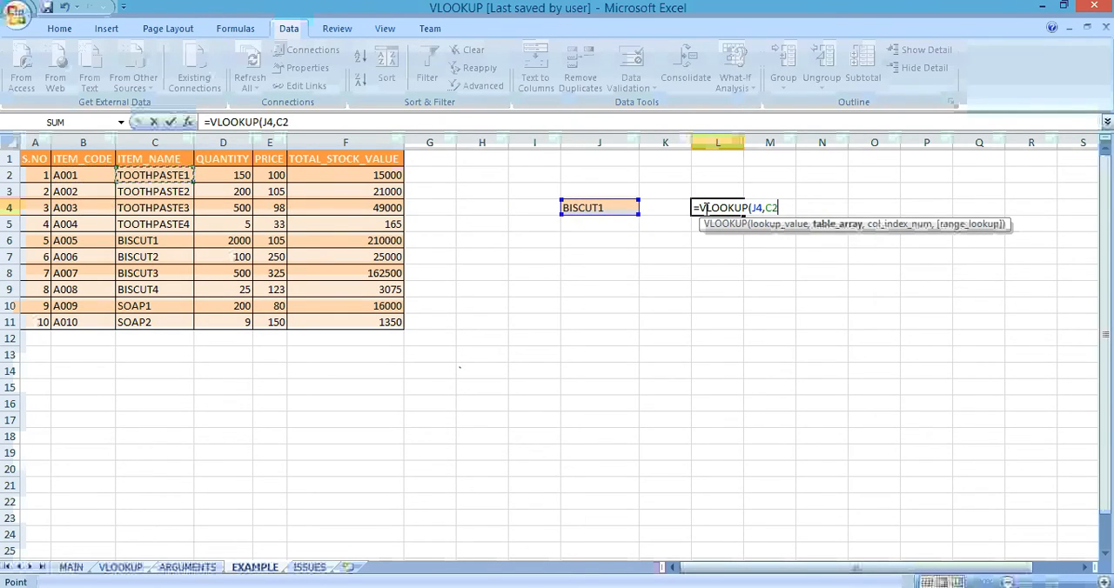
key("shift+Right")
key("shift+Down")
key("shift+Down")
key("shift+Down")
key("shift+Down")
key("shift+Down")
key("shift+Down")
key("shift+Down")
key("shift+Down")
key("shift+Down")
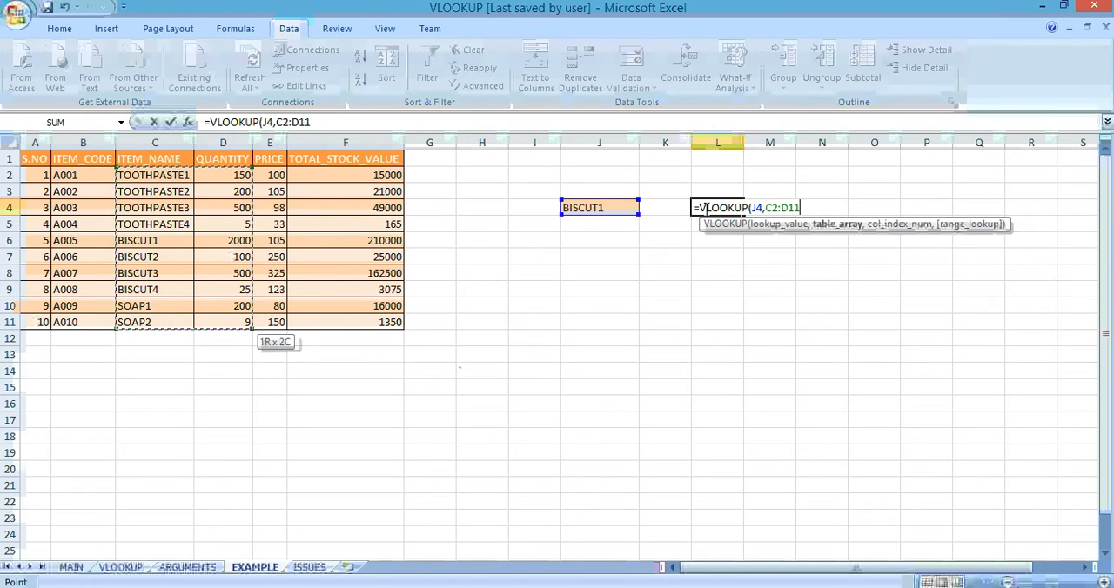
type(",2,0")
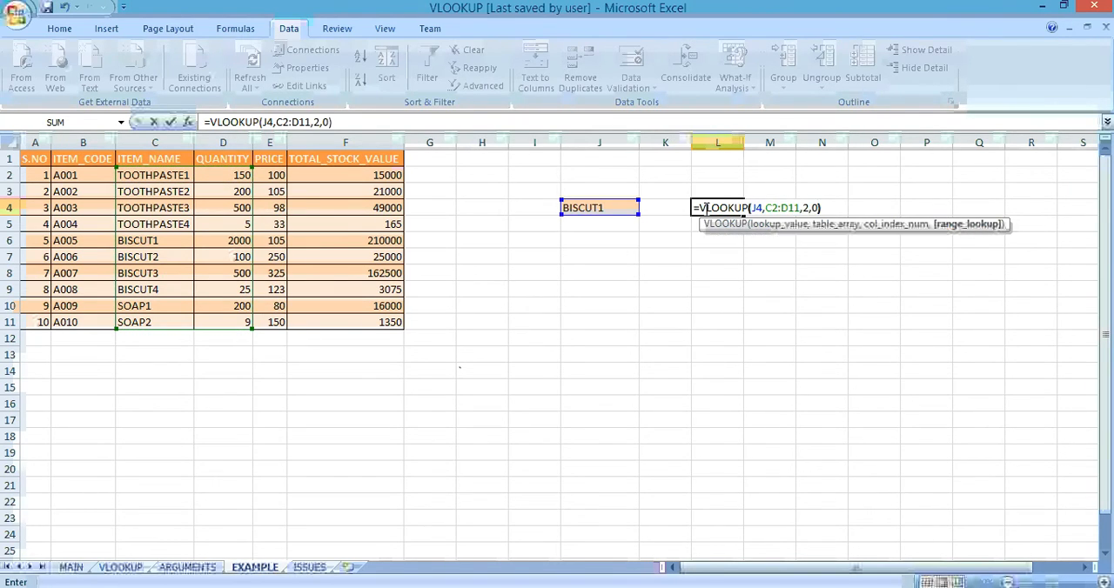
key("Return")
left_click(705, 208)
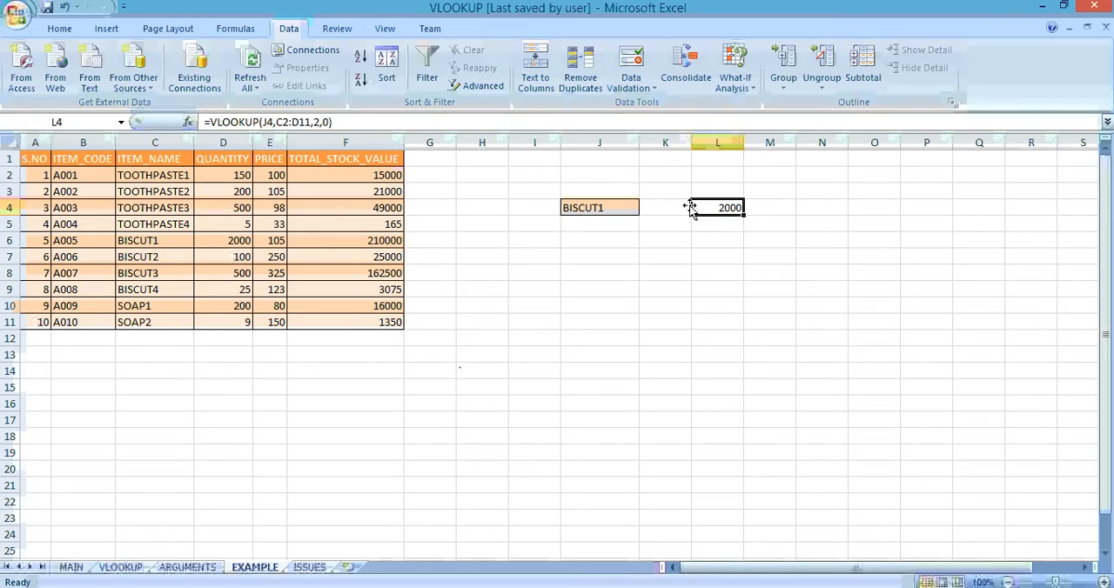
Step: Test the quantity lookup by choosing BISCUT2 and then BISCUT4 from the drop-down list in J4
left_click(630, 206)
left_click(646, 208)
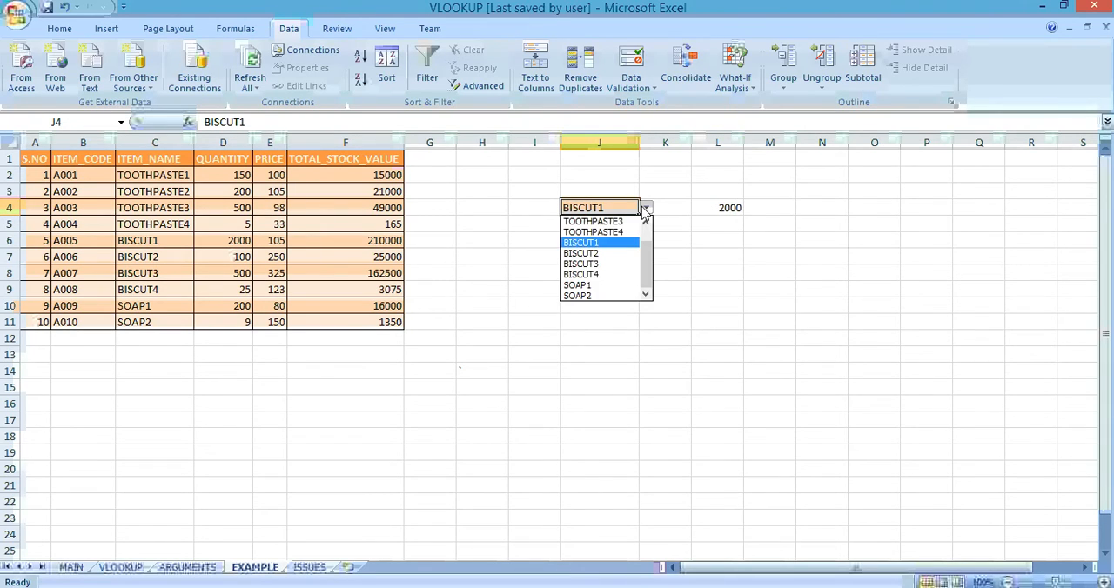
left_click(591, 253)
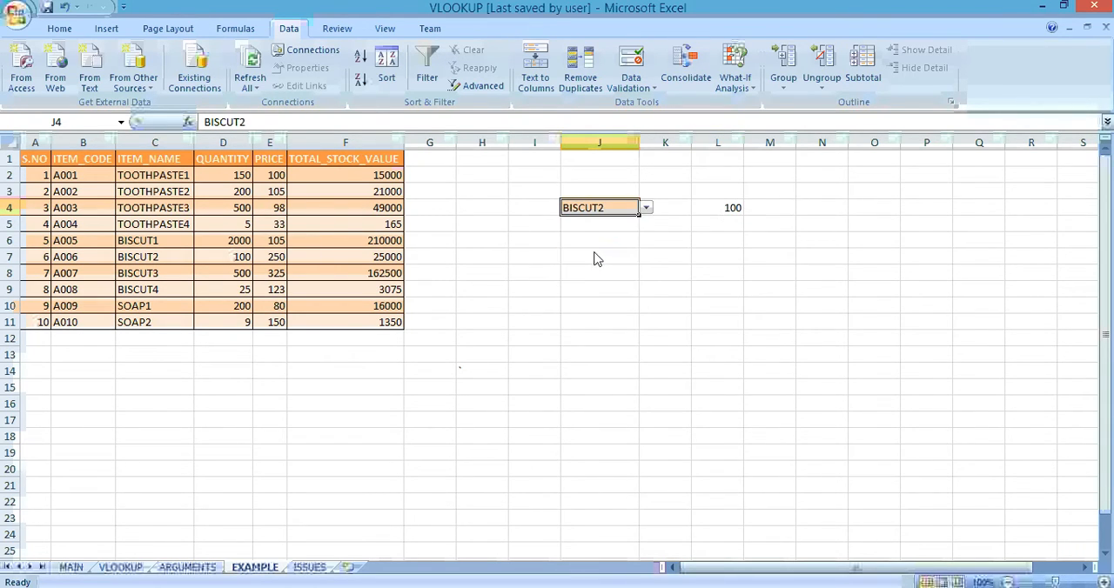
left_click(646, 209)
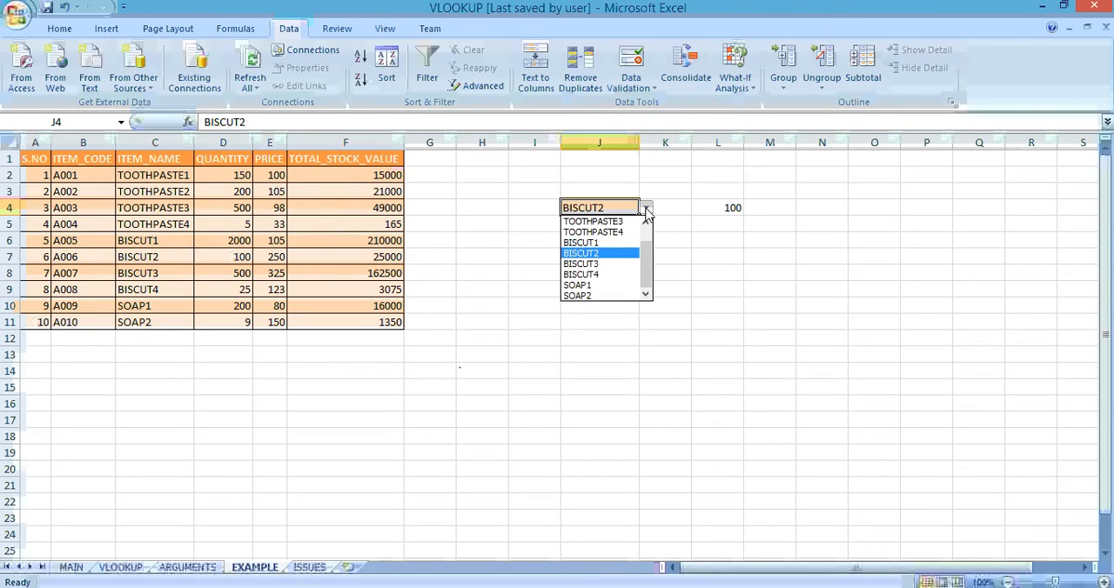
left_click(598, 275)
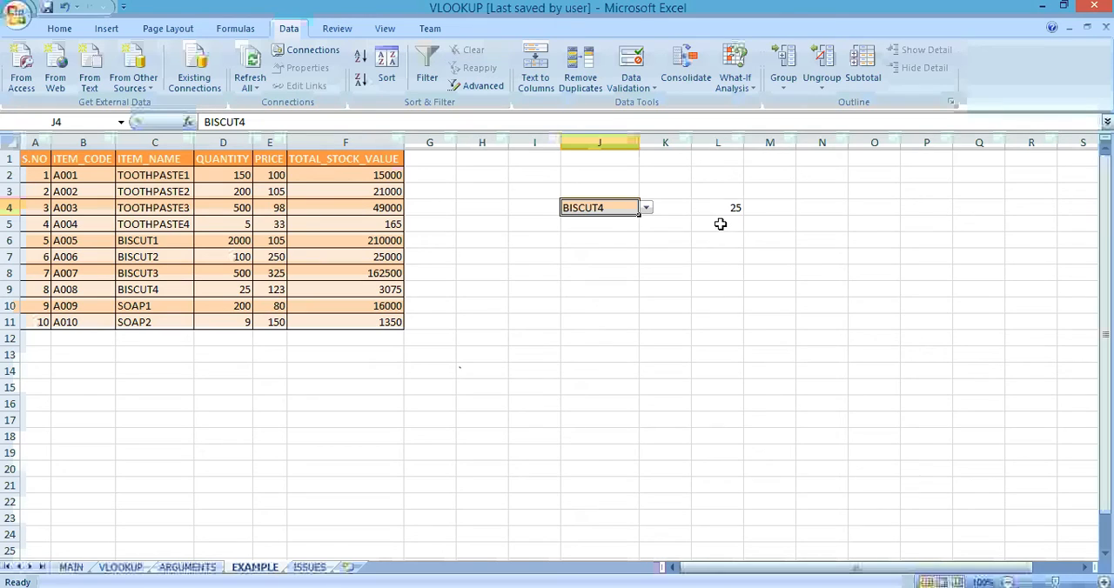
left_click(721, 225)
type("=vl")
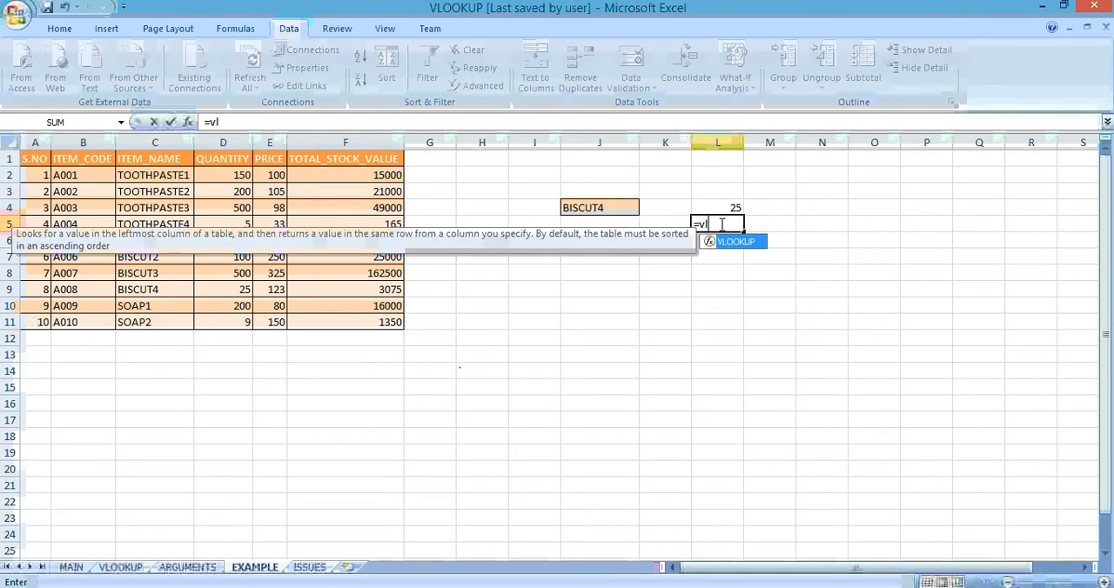
key("Left")
key("Left")
key("Up")
key("Down")
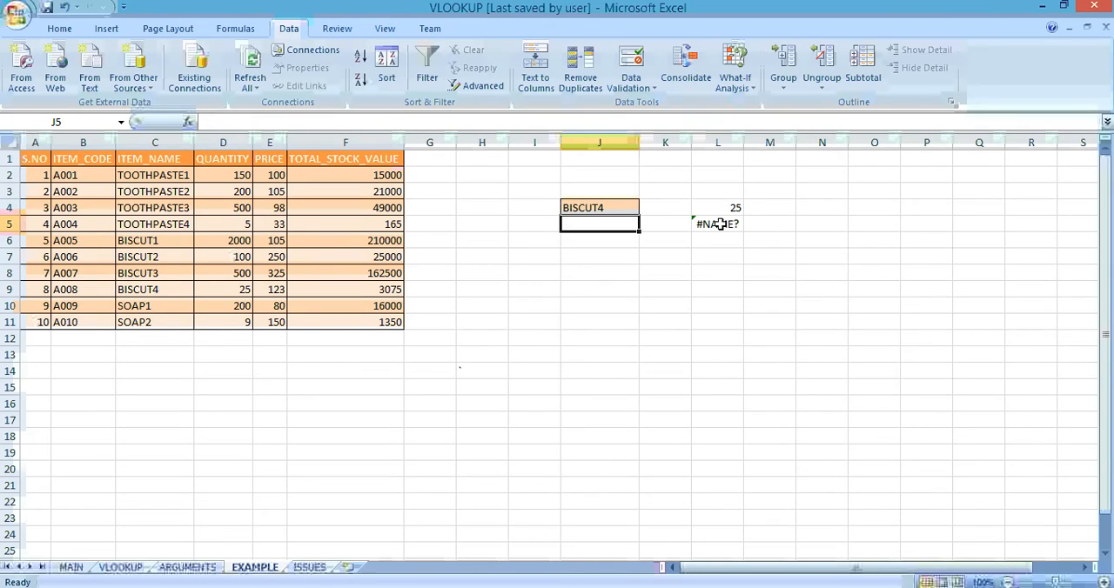
Step: Enter =VLOOKUP(J4,B2:D11,3,0) in L5, with a table range that starts at the item code column
left_click(720, 224)
double_click(718, 225)
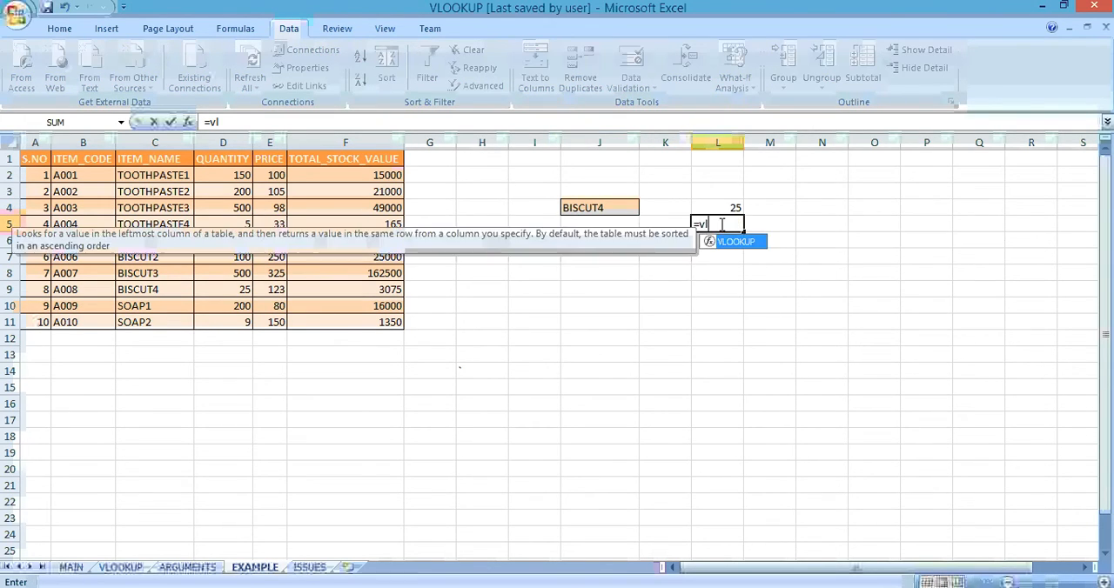
key("Tab")
key("Left")
key("Left")
key("Up")
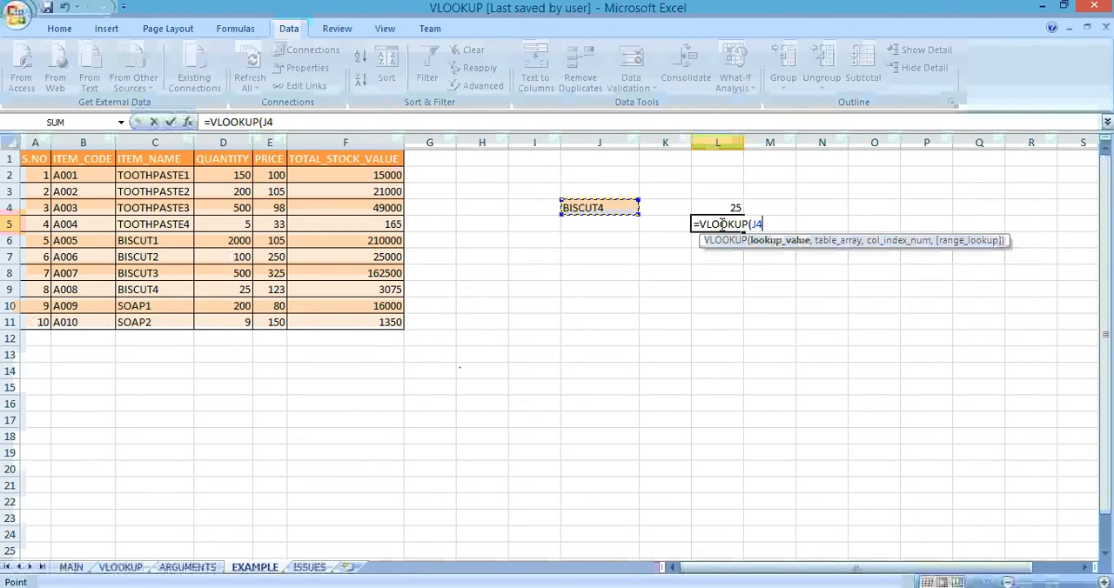
type(",")
key("Left")
key("Left")
key("Left")
key("Left")
key("Left")
key("Left")
key("Left")
key("Left")
key("Left")
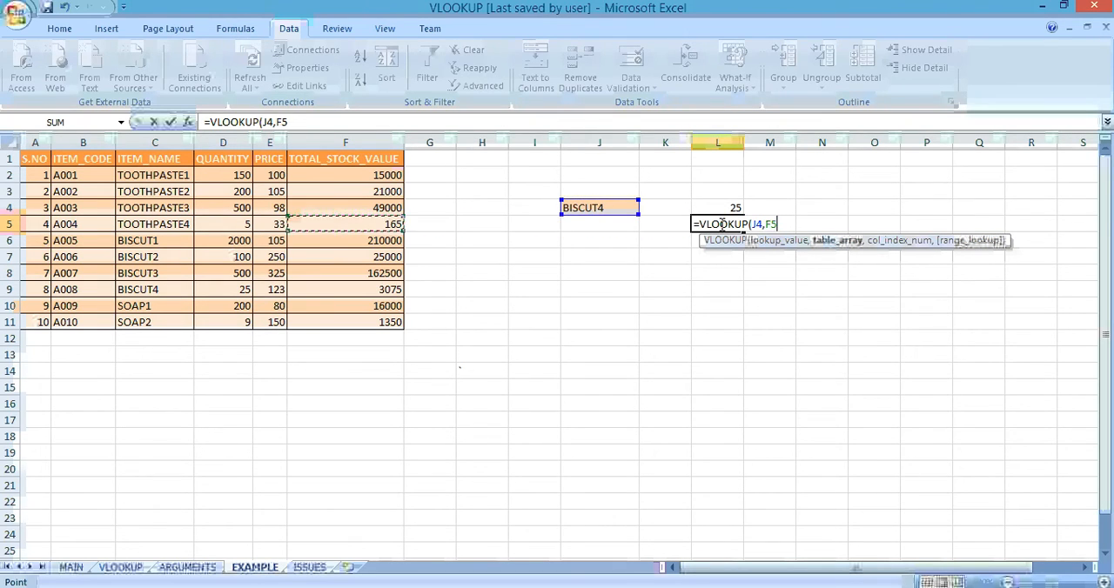
key("Up")
key("Up")
key("Up")
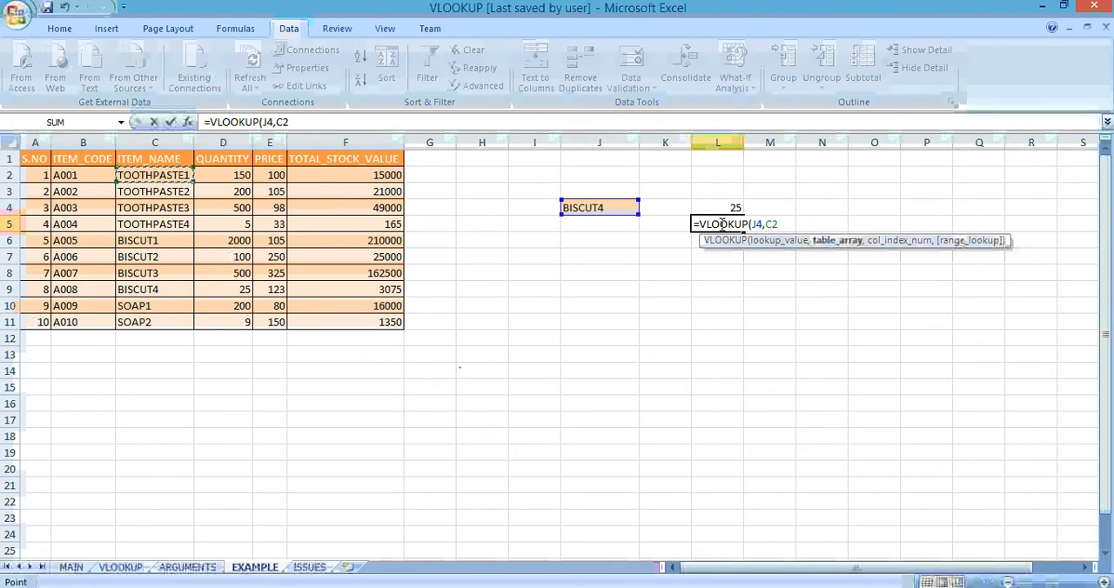
key("Left")
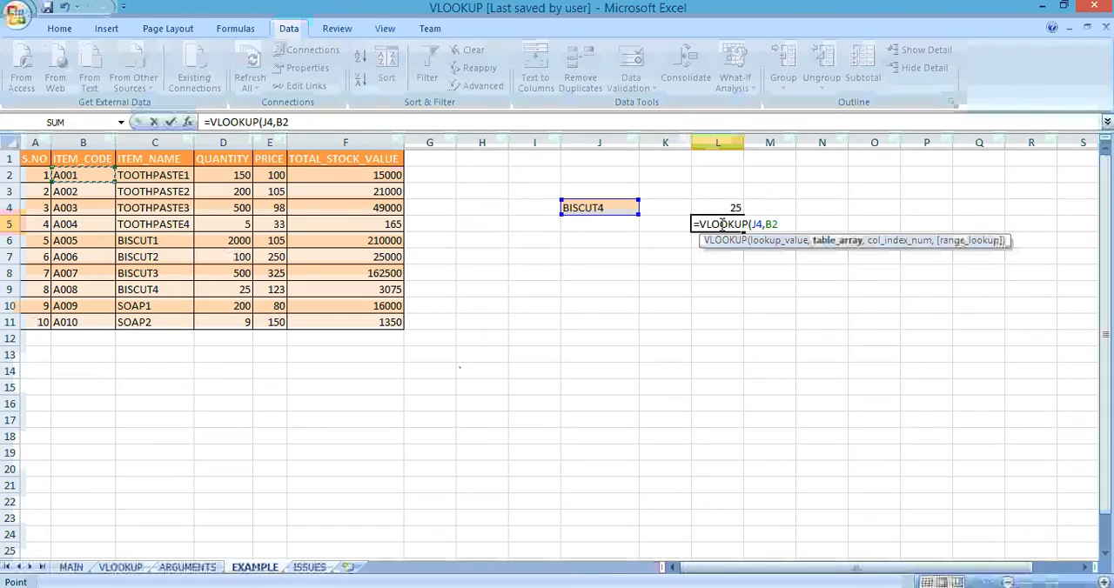
key("shift+Right")
key("shift+Right")
key("ctrl+shift+Down")
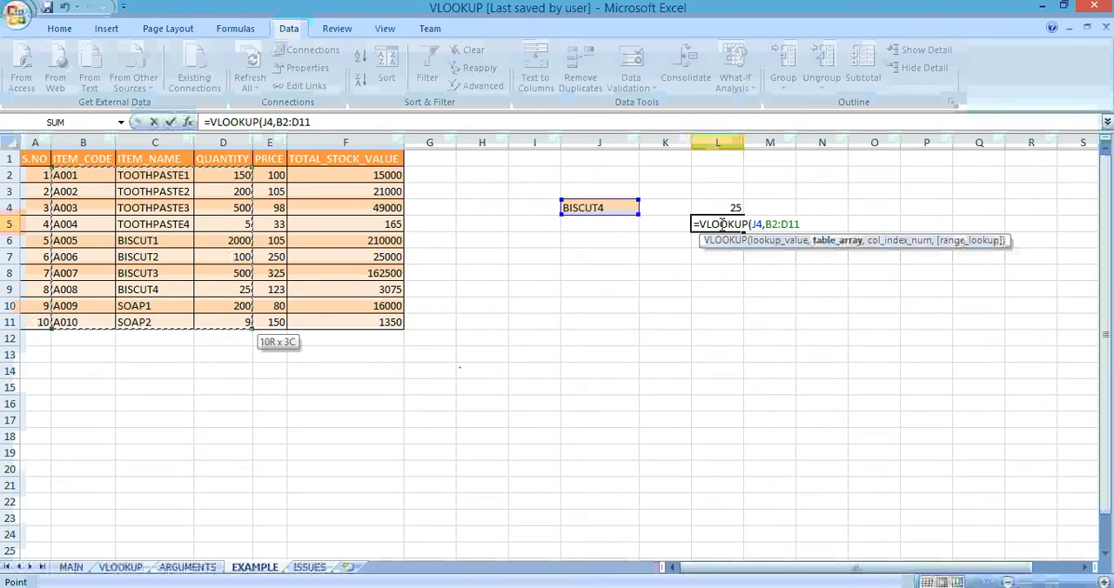
type(",3,")
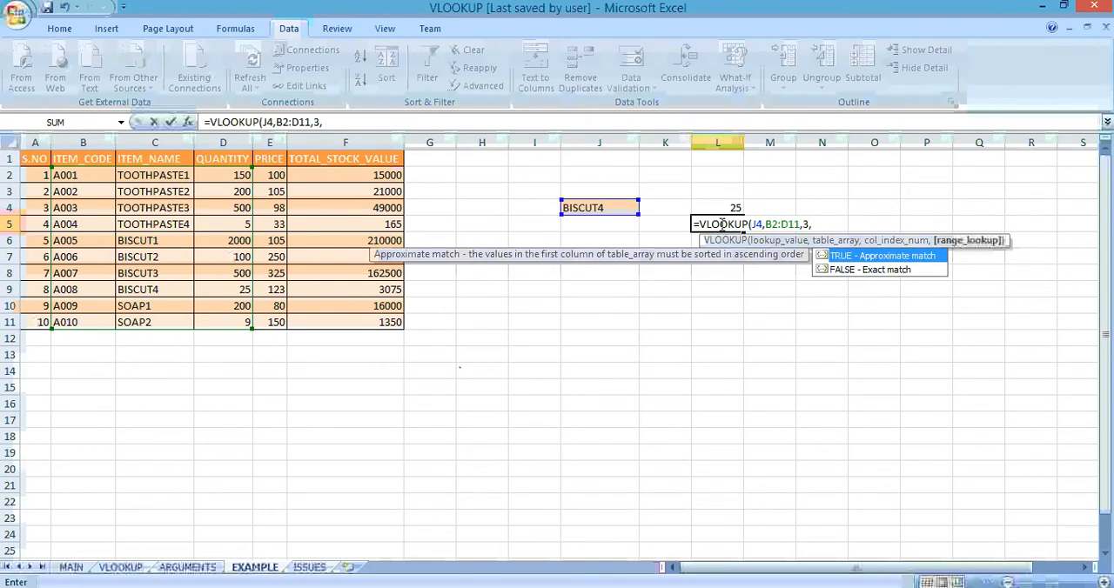
type("0)")
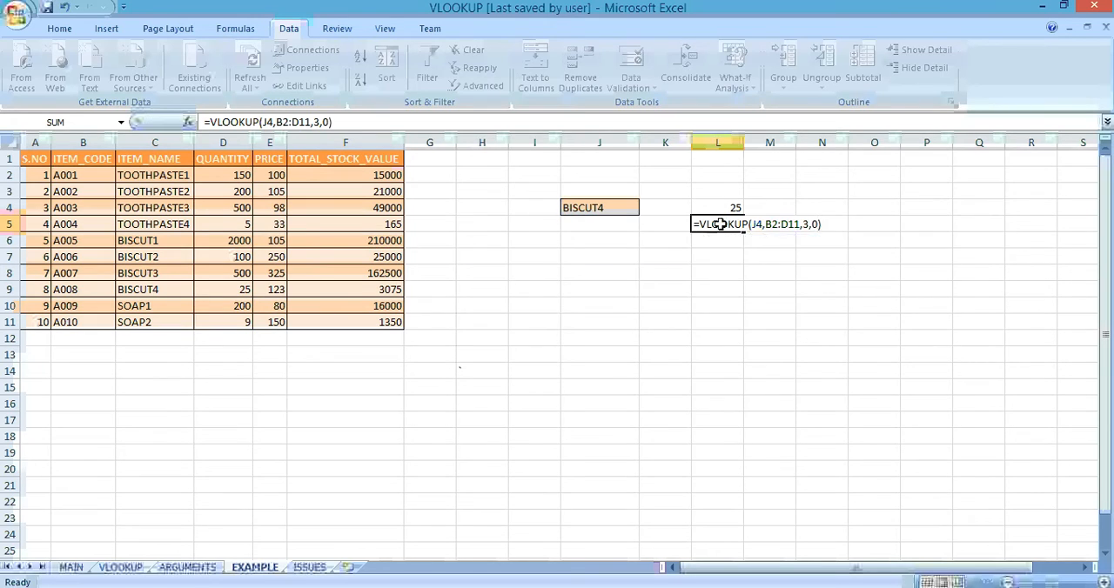
key("Return")
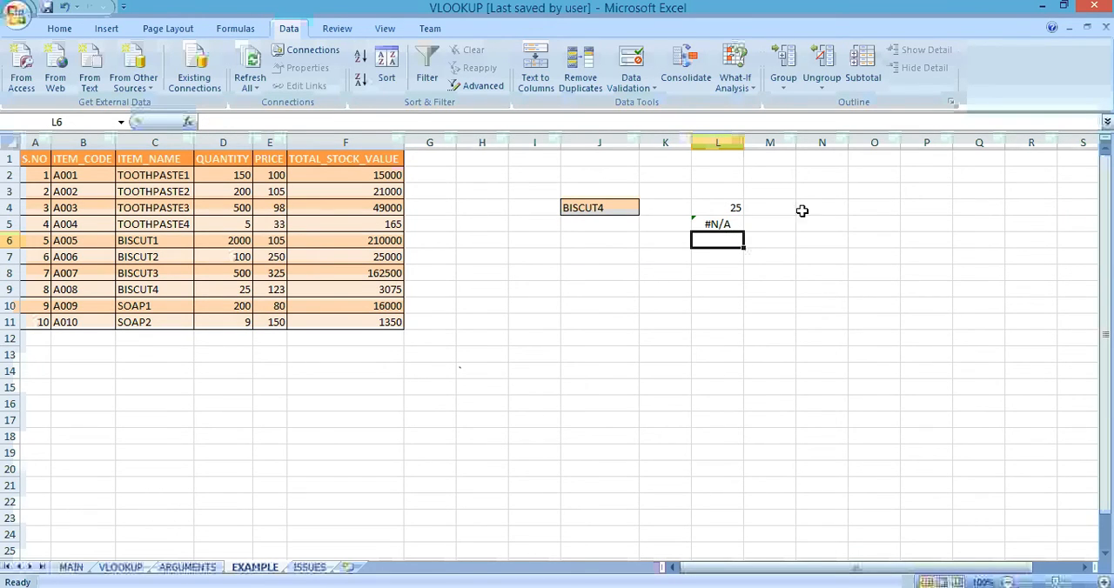
Step: Inspect the formula in L5 and compare its lookup range with the first item code and item name cells
left_click(734, 224)
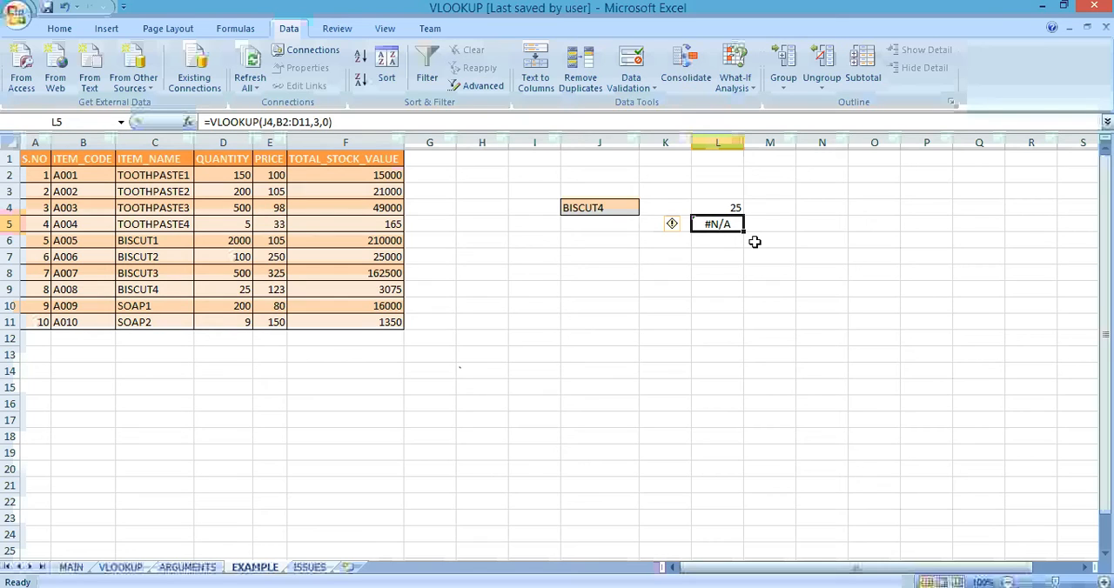
left_click(170, 175)
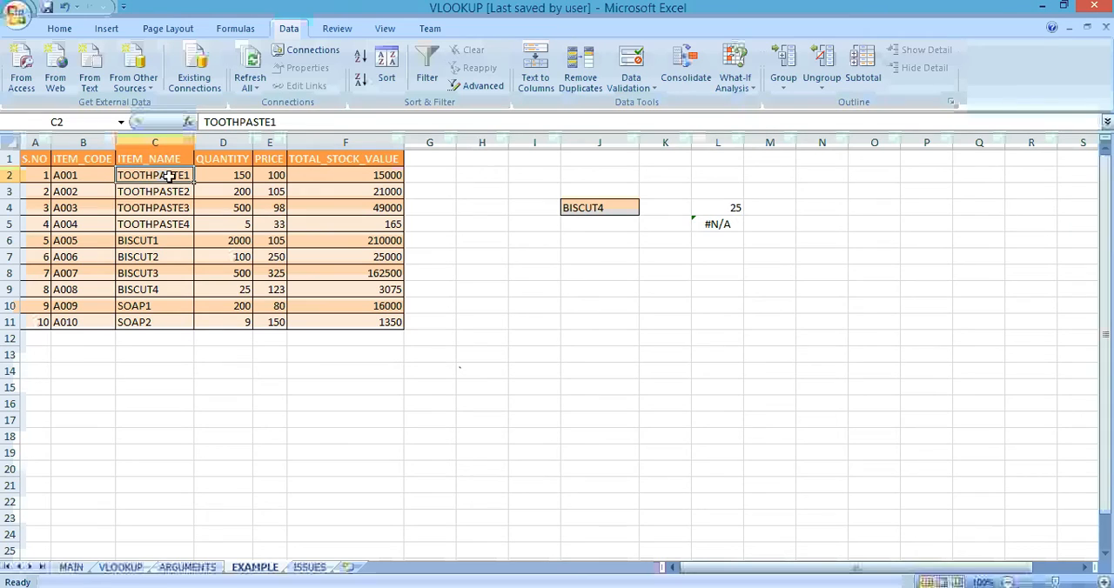
left_click(97, 172)
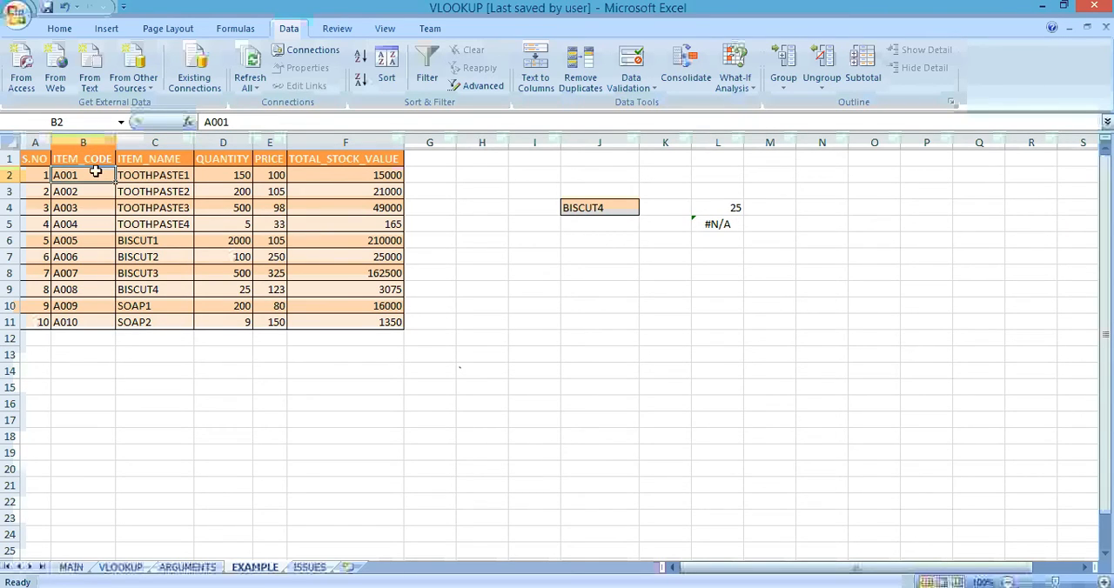
left_click(140, 175)
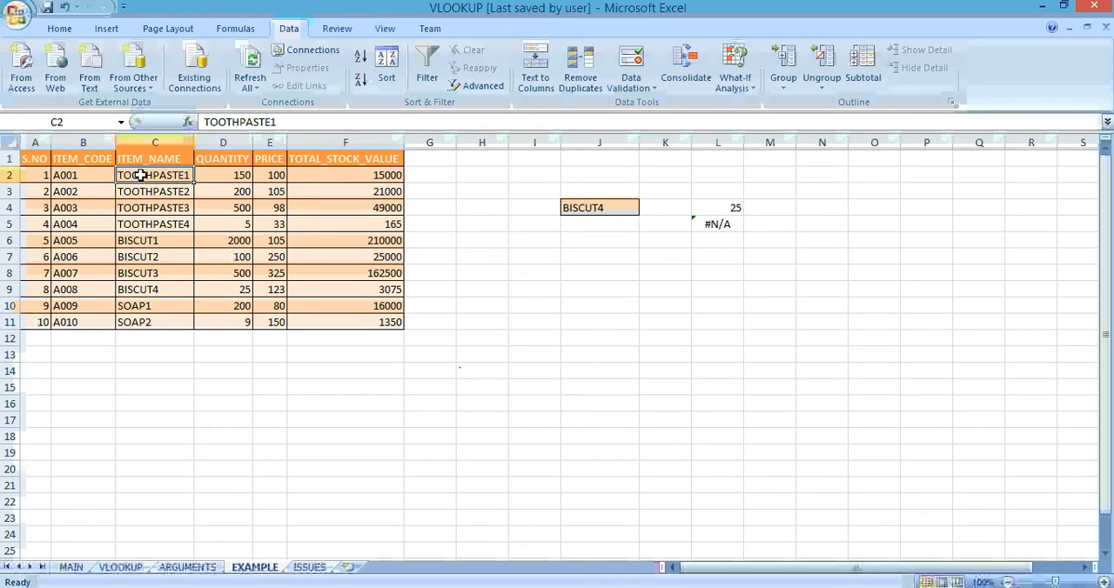
left_click(526, 364)
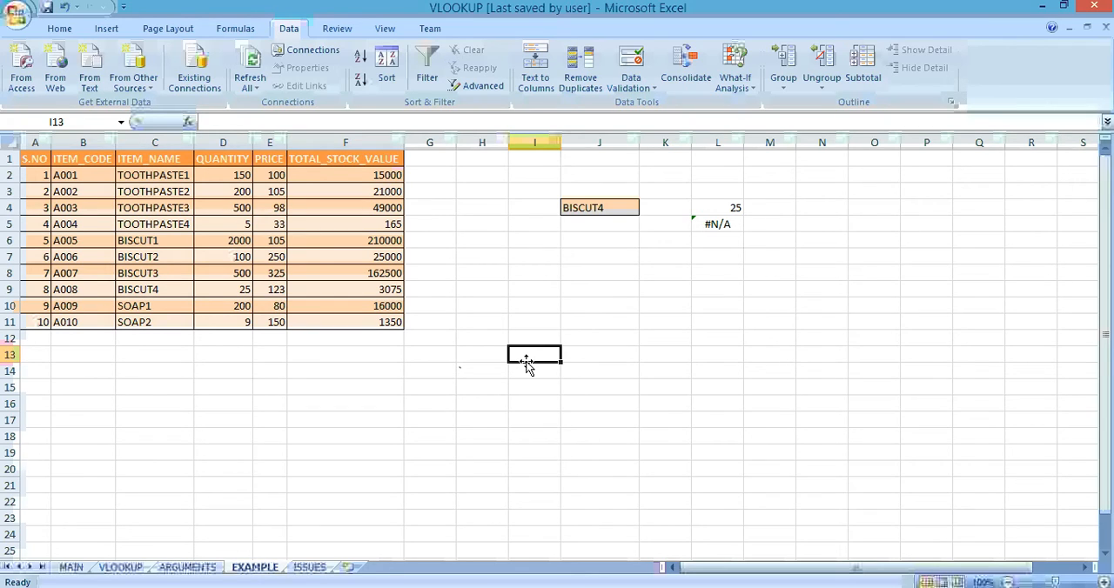
Step: Go to the ISSUES sheet and clear the existing lookup results for item A001 in J2:M2
left_click(309, 568)
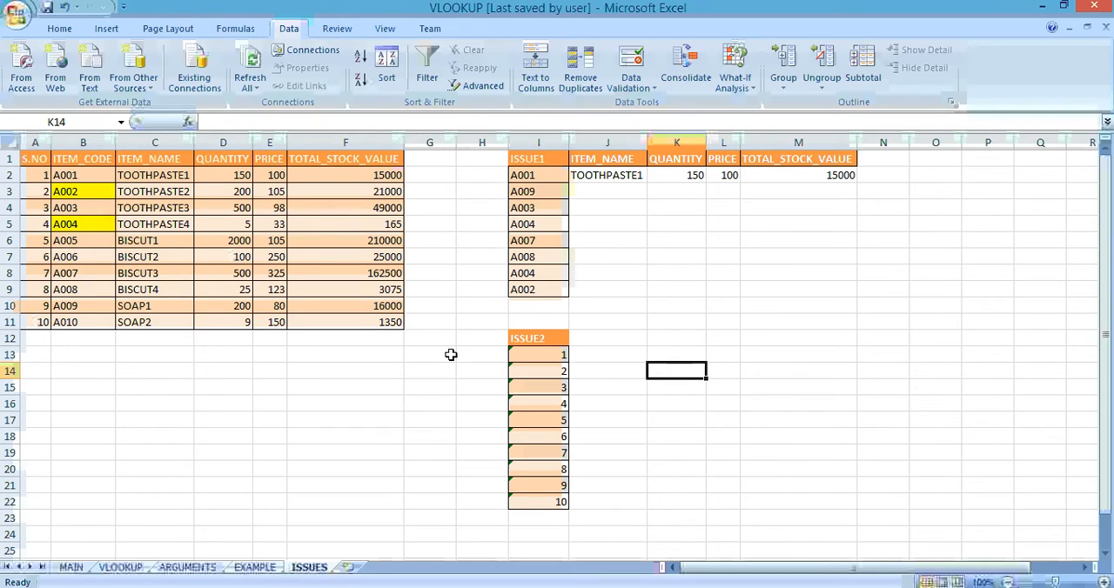
left_click(604, 177)
key("shift+Right")
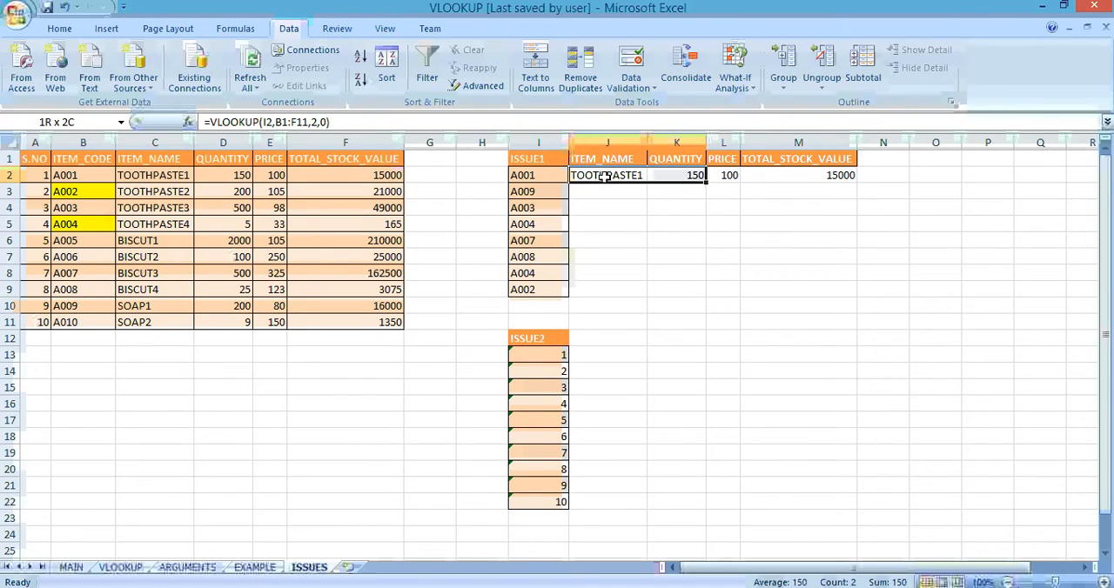
key("shift+Right")
key("shift+Right")
key("shift+Right")
key("shift+Left")
key("Delete")
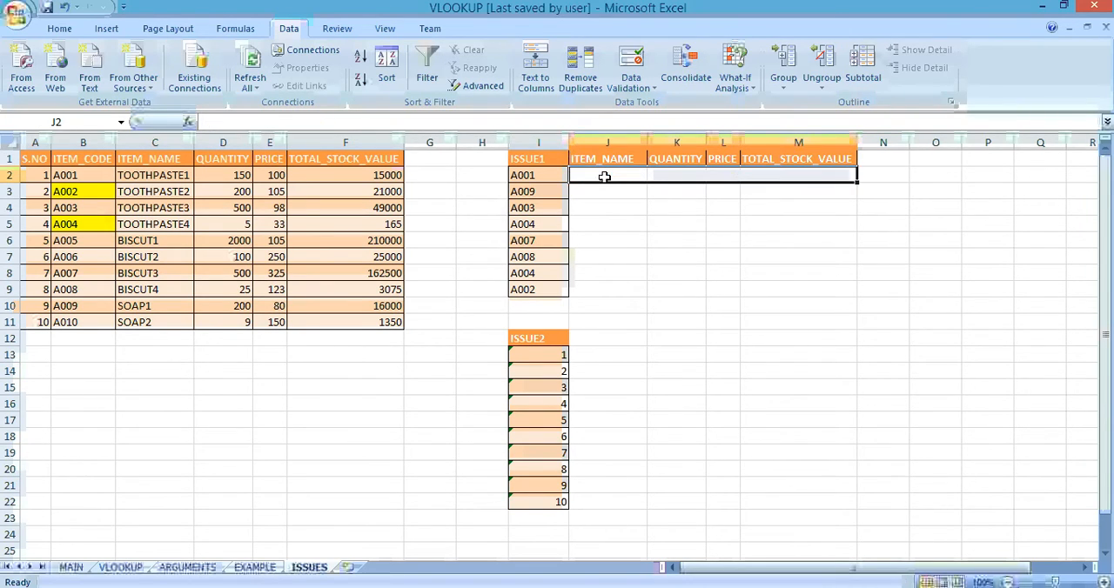
key("Left")
key("Right")
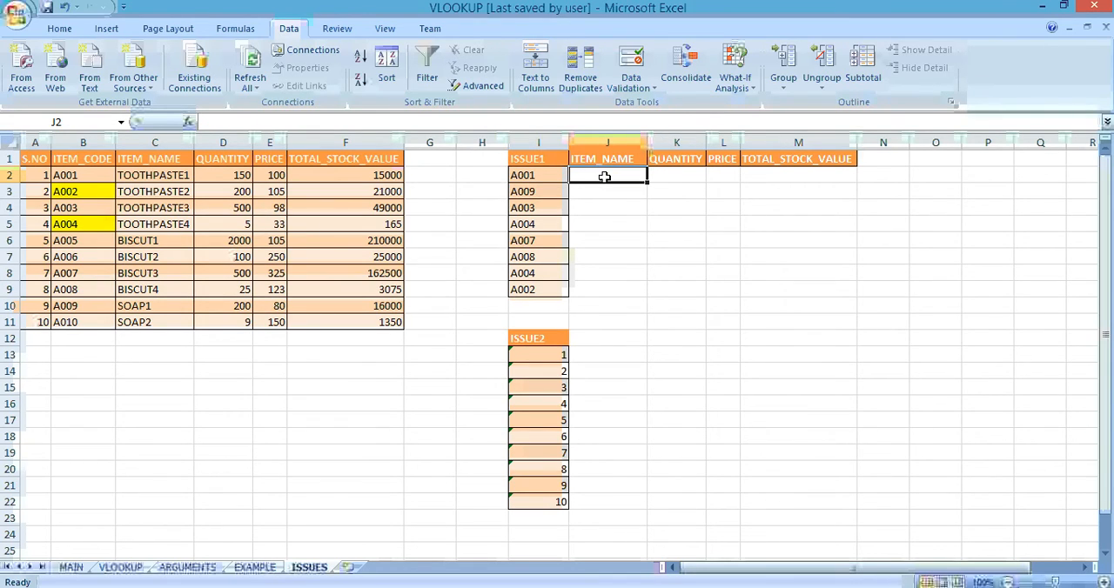
Step: Enter the sample values 9 in F14 and 7 in F15, below the stock table
key("Left")
key("Left")
key("Down")
key("Down")
key("Down")
key("Down")
key("Down")
key("Down")
key("Down")
key("Down")
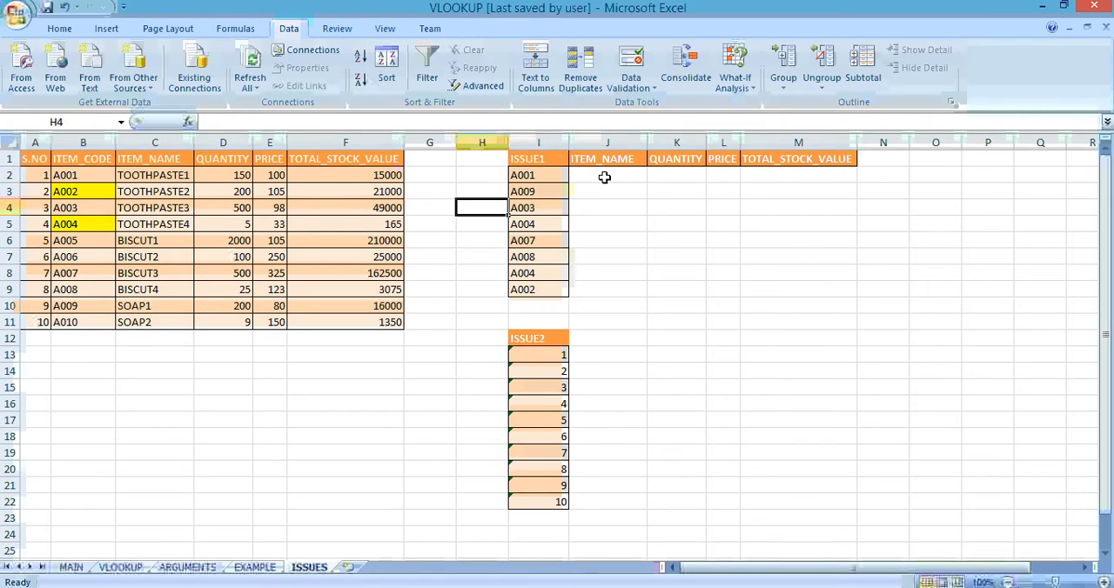
key("Left")
key("Left")
key("Down")
key("Down")
key("Down")
key("Down")
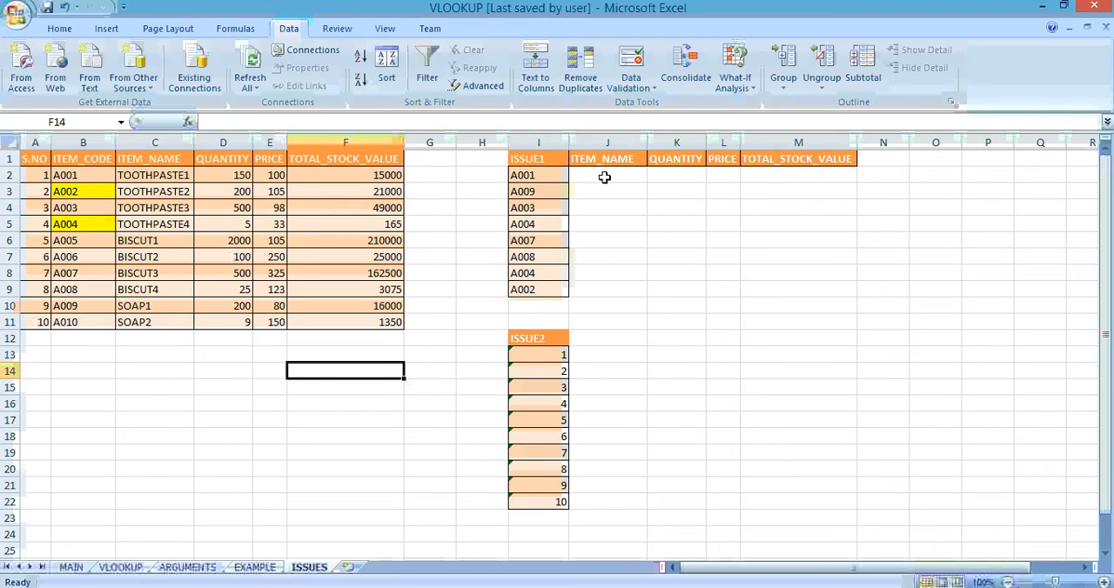
type("9")
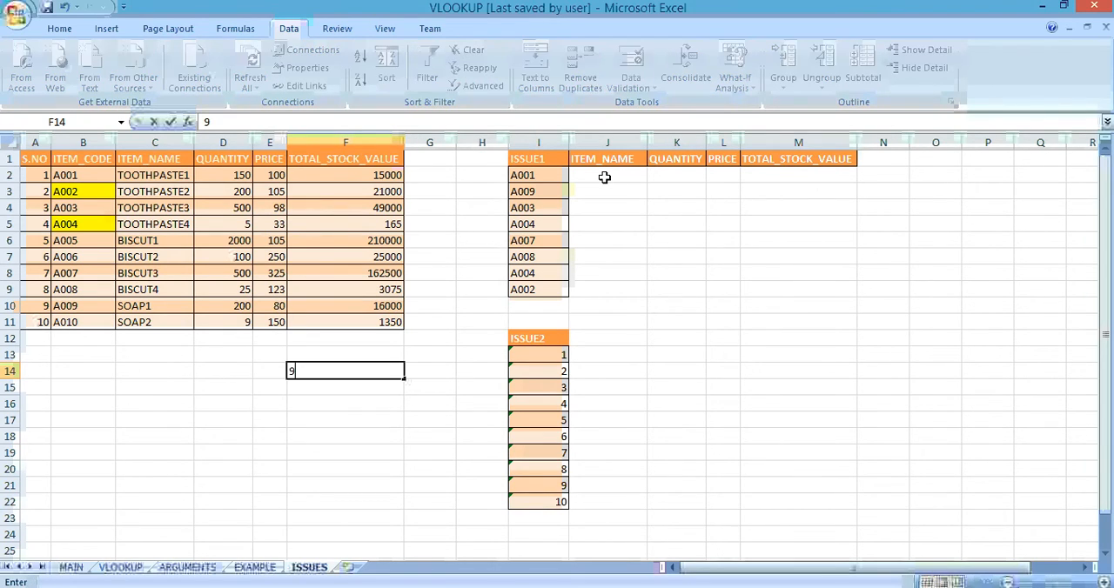
key("Return")
type("7")
key("Return")
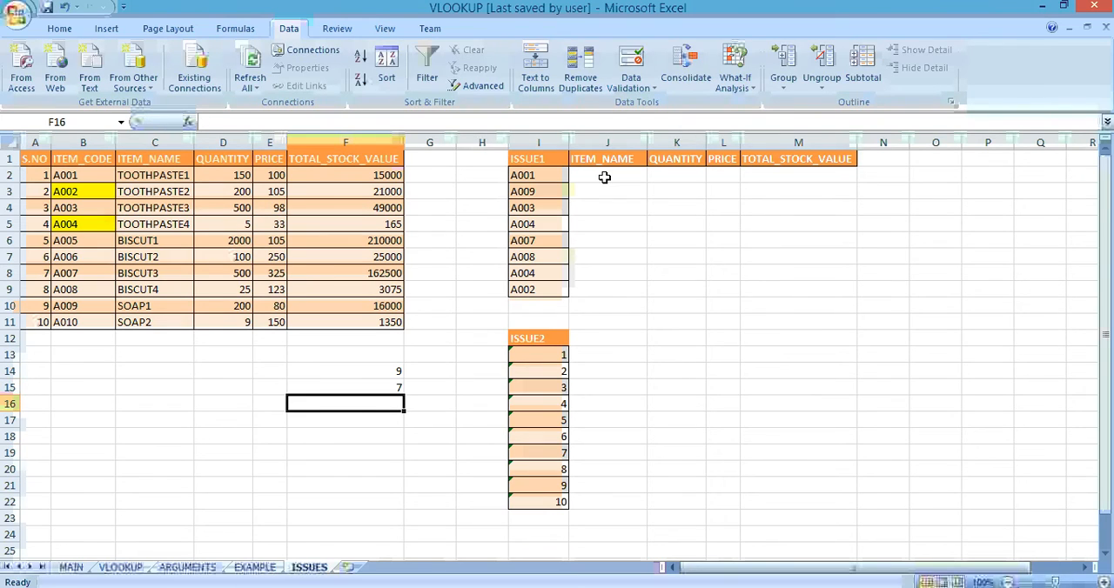
Step: Enter the sample values 8, 1, 2 and 3 in F16:F19
type("8")
key("Return")
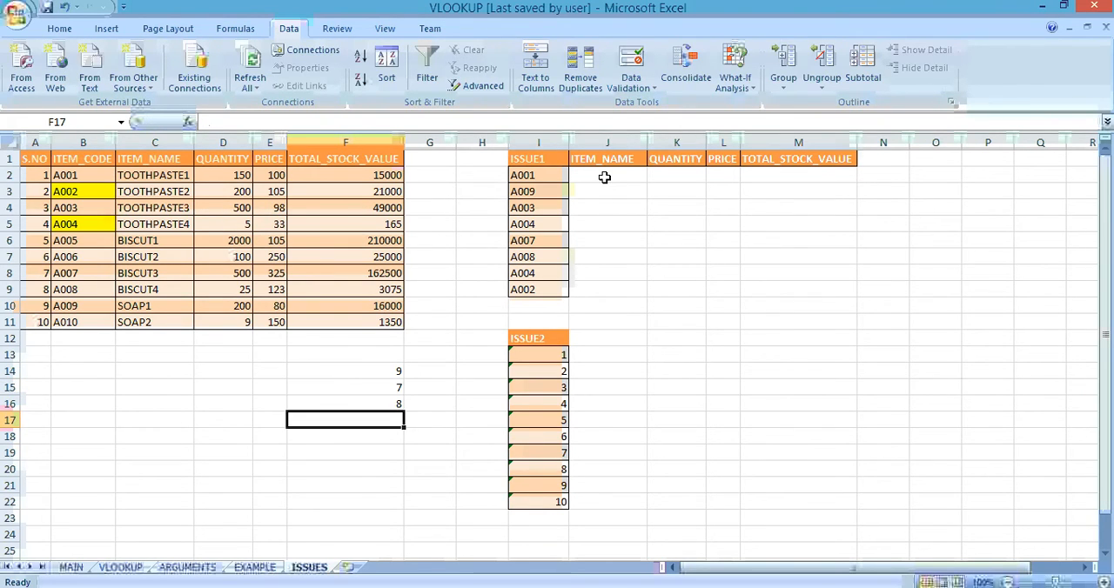
type("1")
key("Return")
type("23")
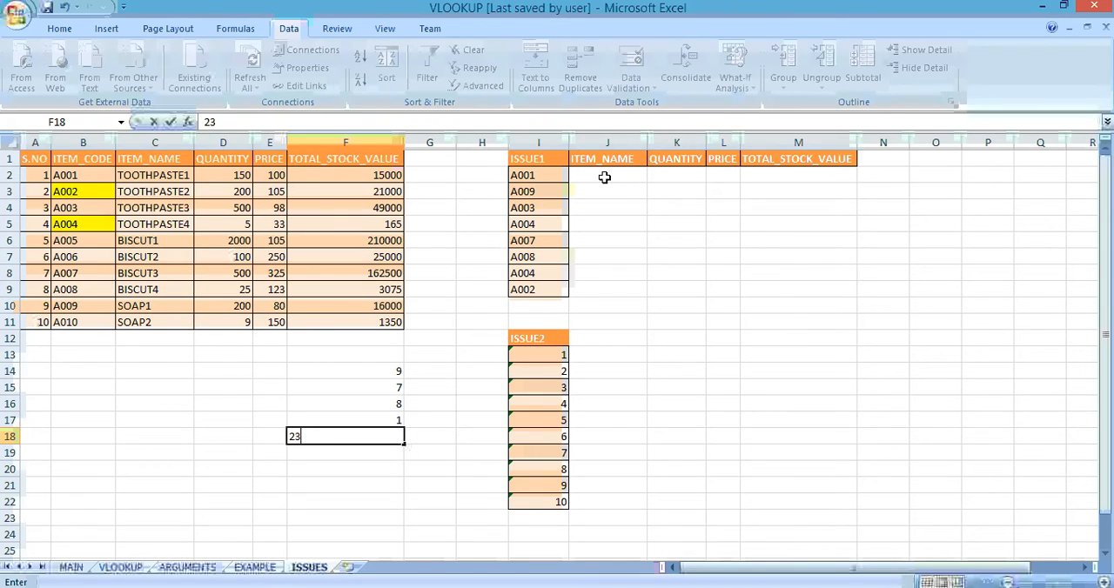
key("BackSpace")
key("Return")
type("3")
key("Return")
Step: Enter =VLOOKUP(F14,A2:B11,2,0) in G14 to return the item code for the serial number in F14
key("Up")
key("ctrl+Up")
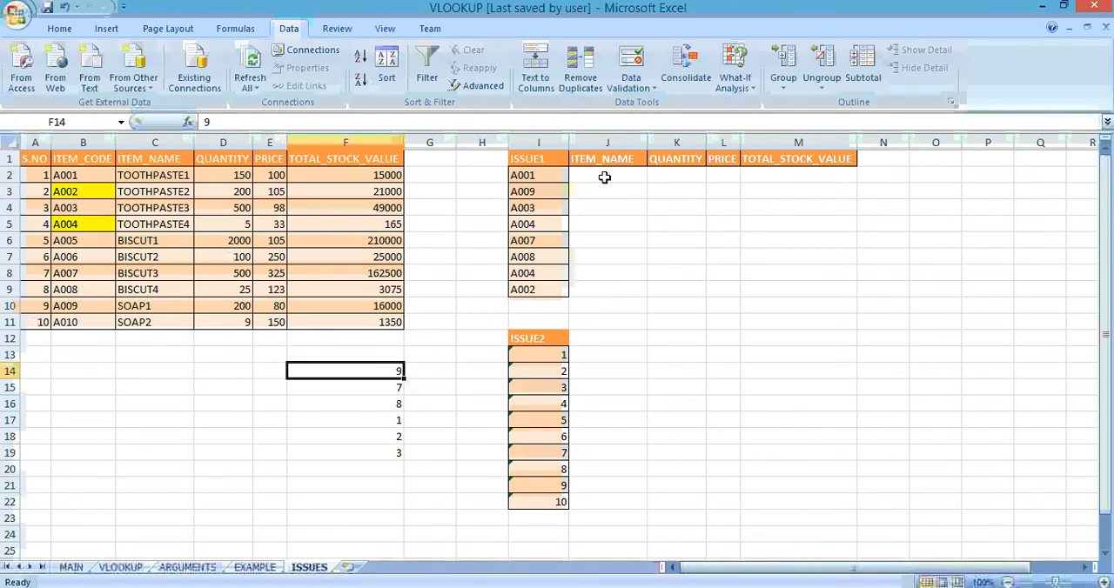
key("Right")
type("=VLOOKUP(")
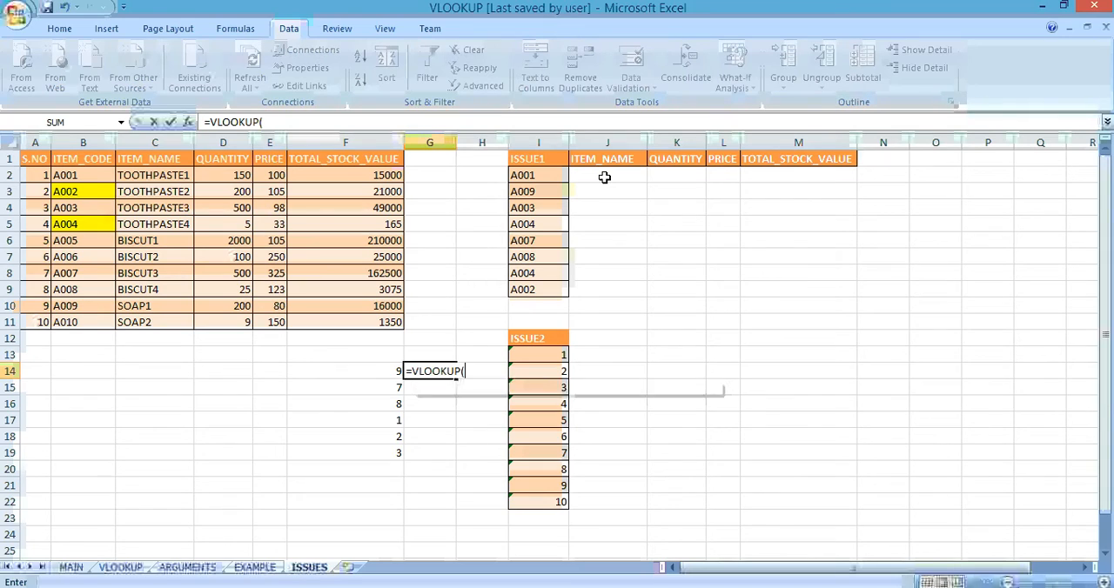
key("Left")
type(",")
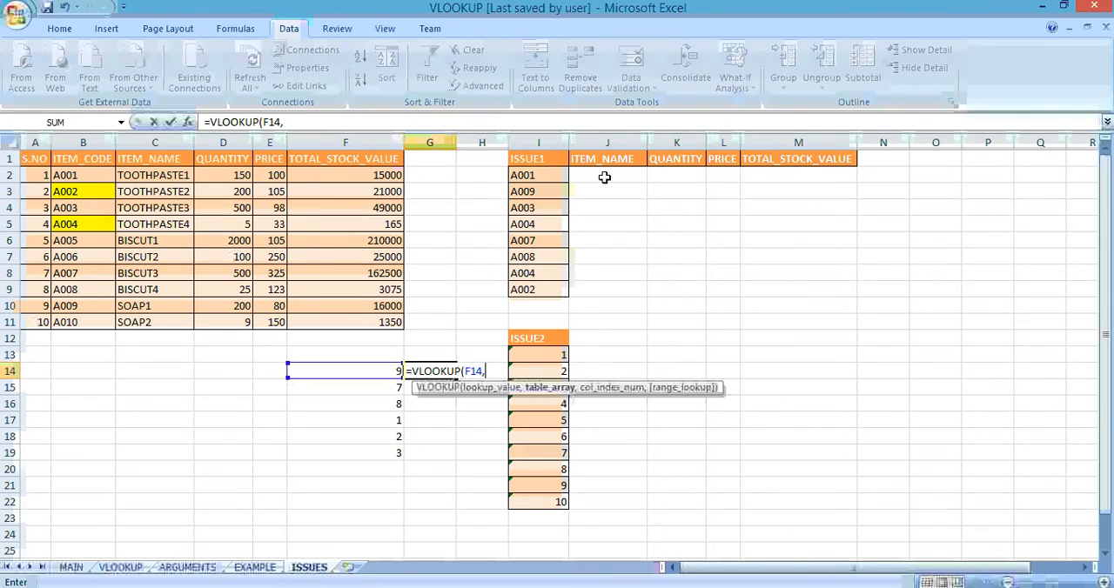
key("Up")
key("ctrl+Left")
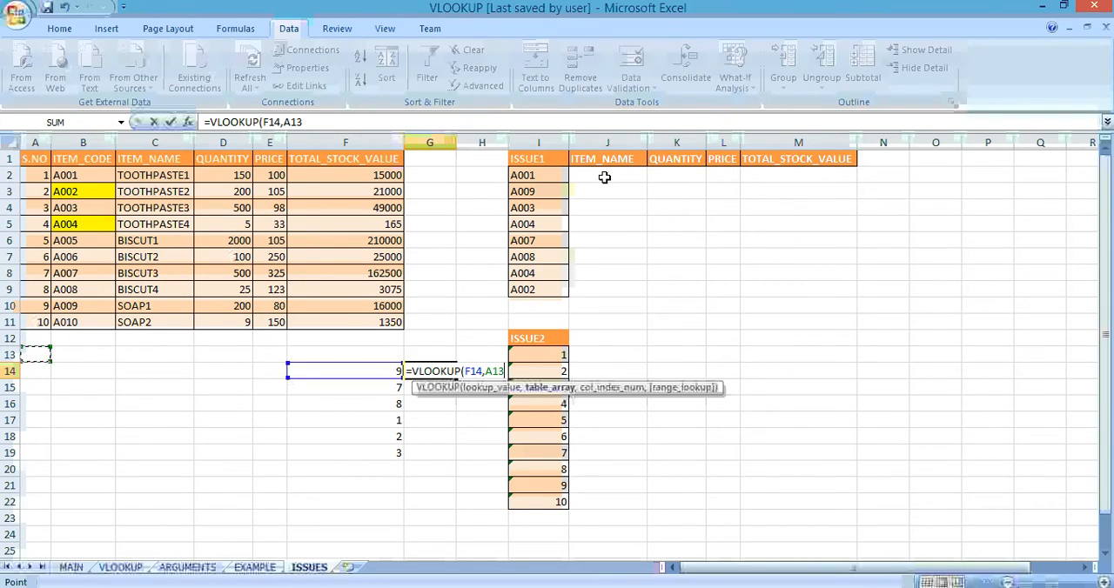
key("ctrl+Up")
key("ctrl+Up")
key("Down")
key("shift+Right")
key("ctrl+shift+Down")
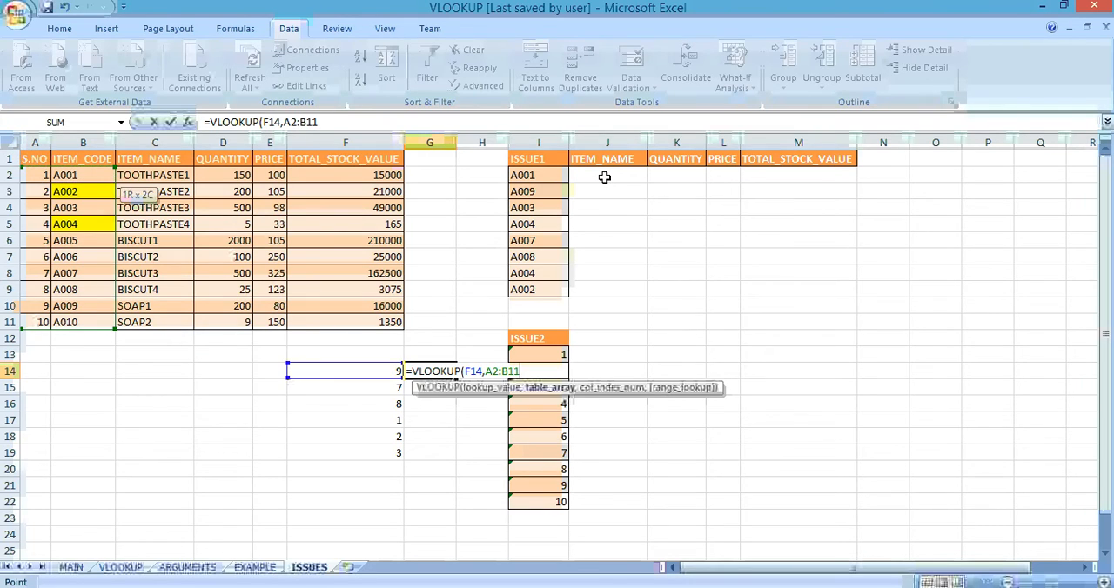
type(",")
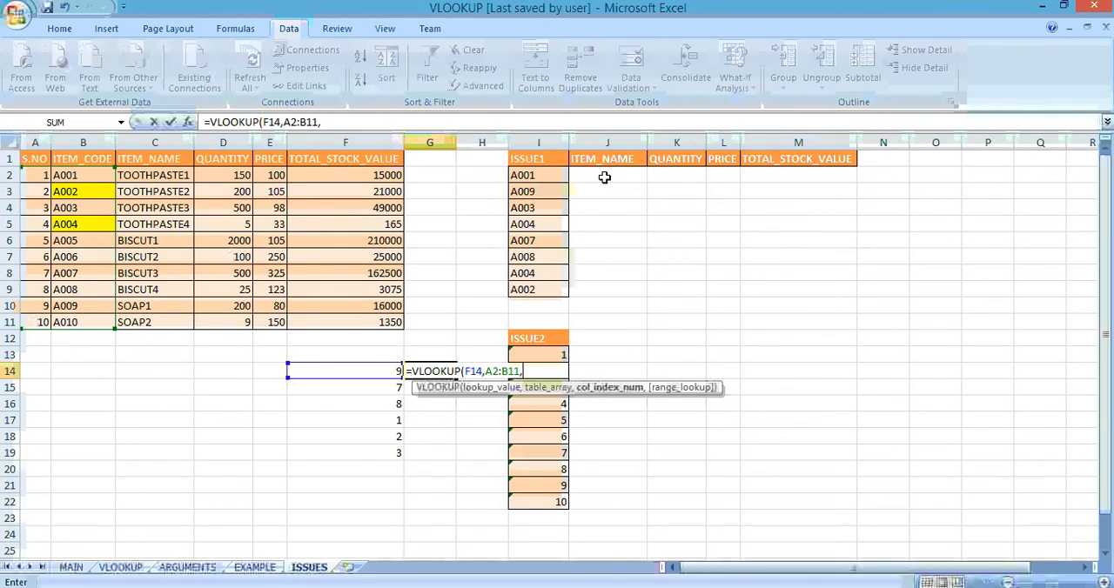
type("2,0)")
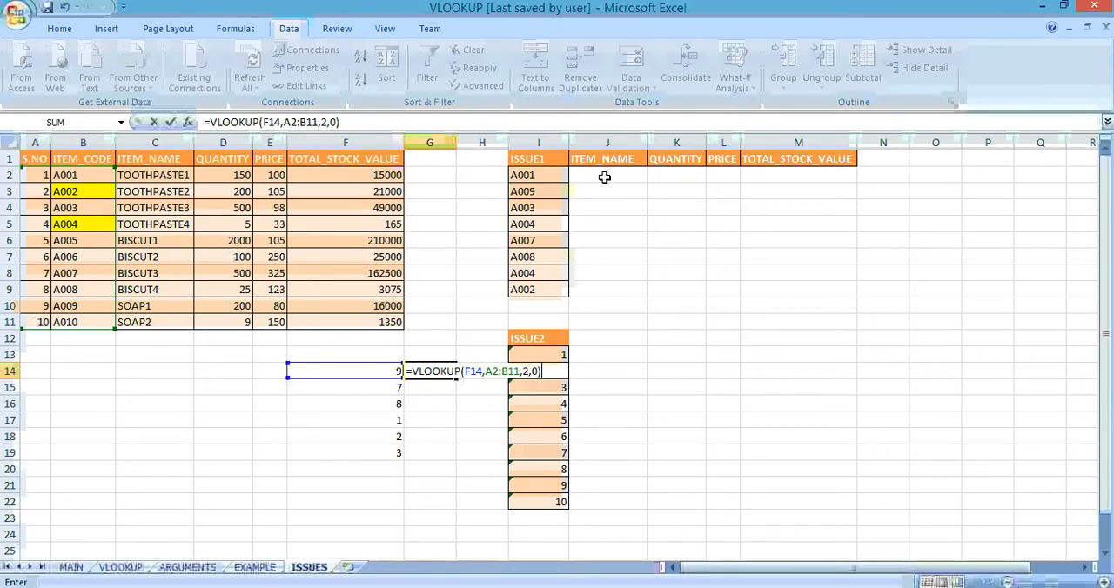
key("Return")
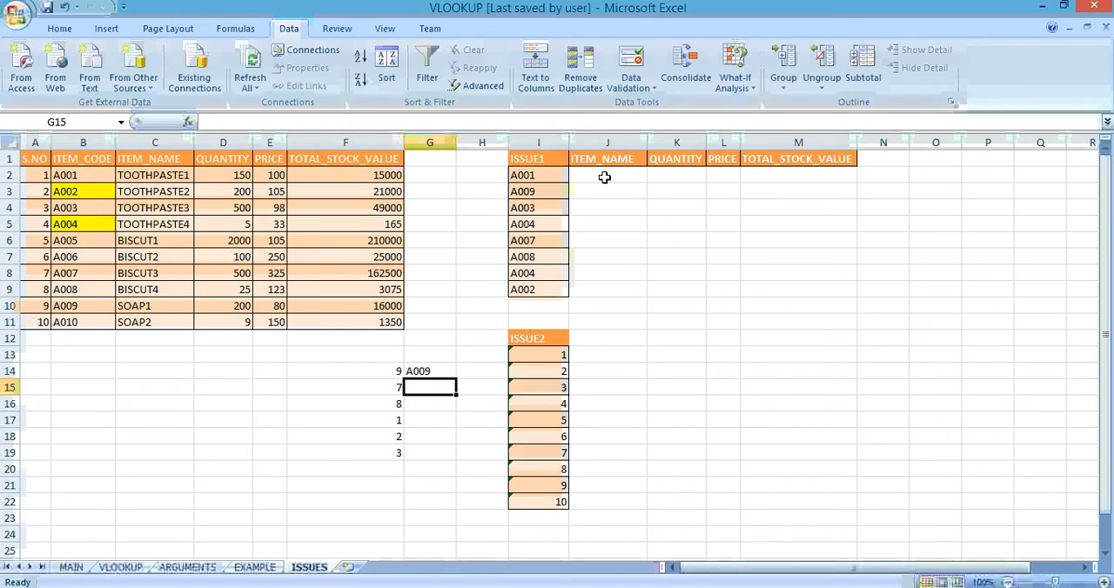
Step: Fill the G14 lookup formula down to G19 with its table range still relative
key("Up")
key("Left")
key("ctrl+Down")
key("Right")
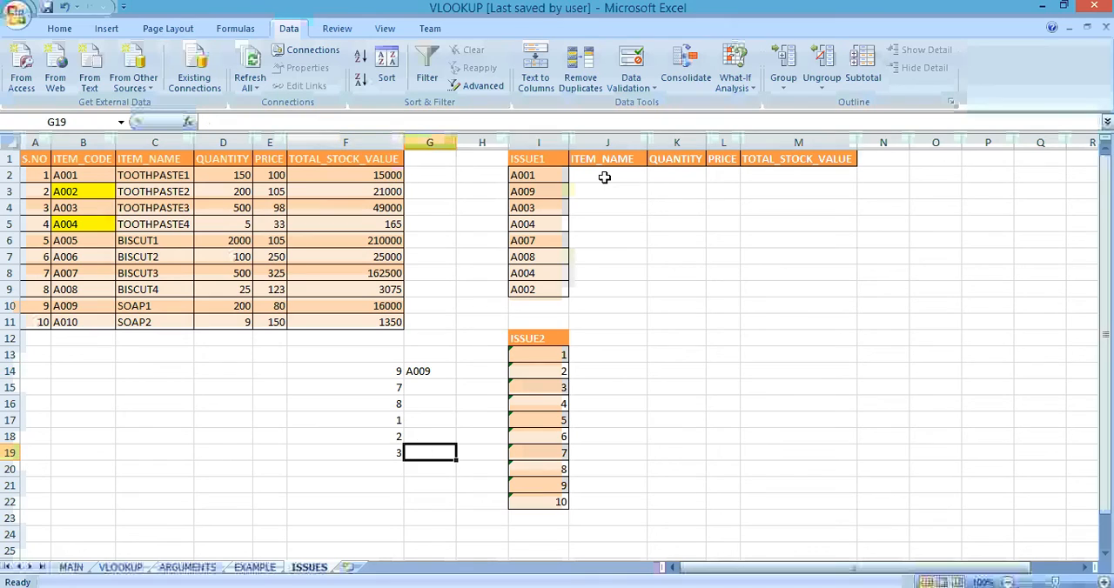
key("ctrl+shift+Up")
key("ctrl+d")
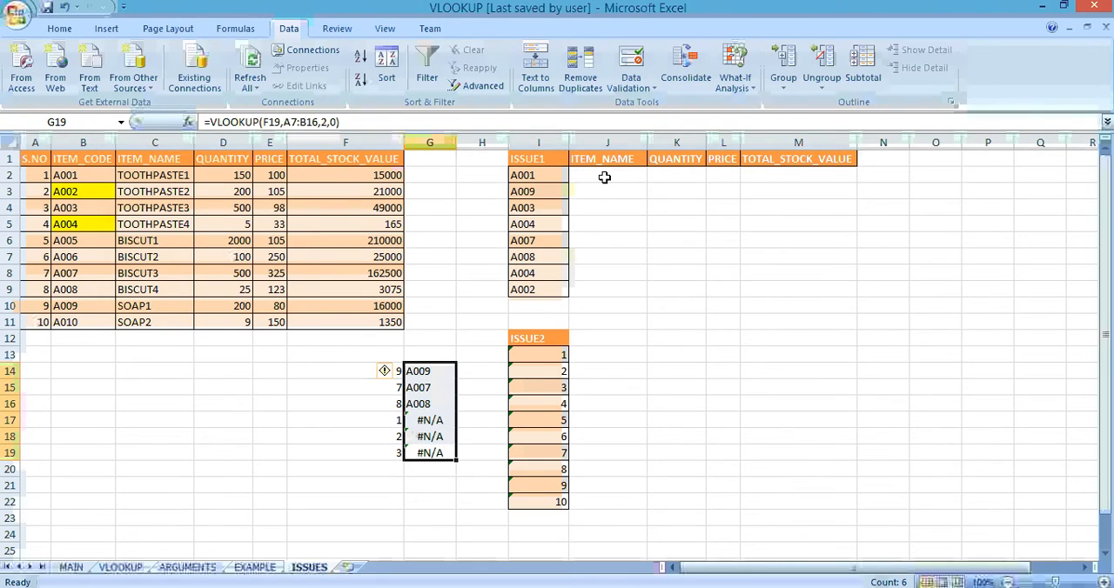
Step: Review the lookup results in G14:G19, focusing on the cells beside the values 1, 2 and 3
key("Down")
key("Up")
key("Up")
key("Up")
key("Up")
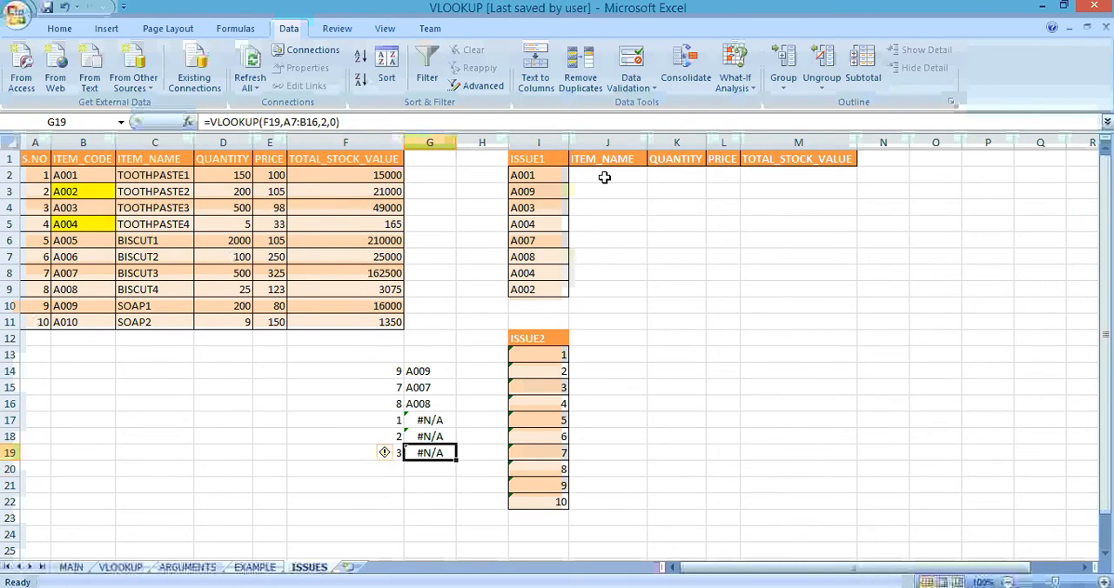
key("Down")
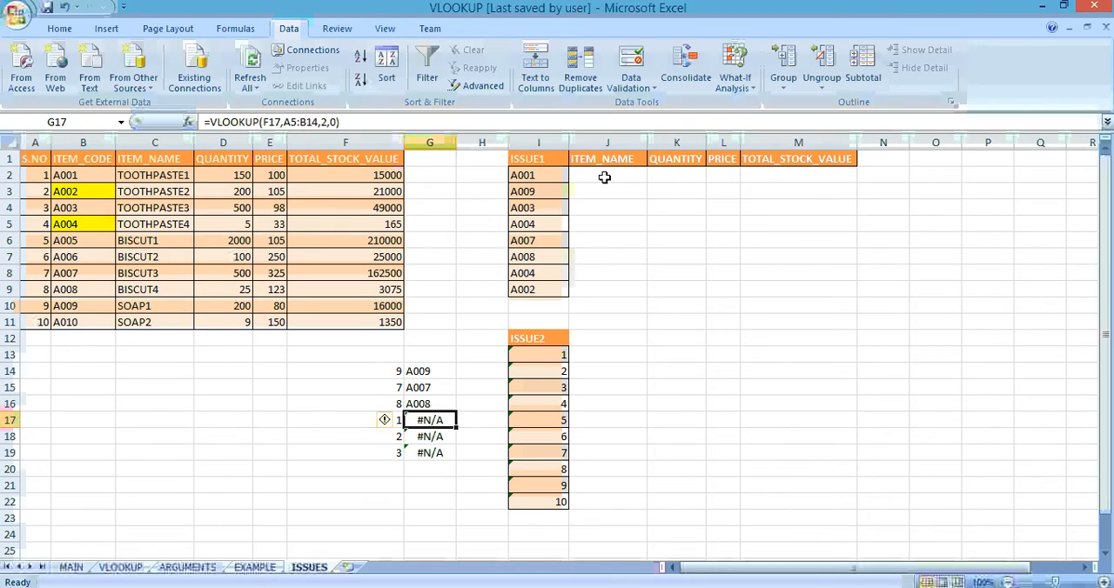
key("shift+Down")
key("shift+Down")
key("Down")
key("Up")
key("Up")
key("Up")
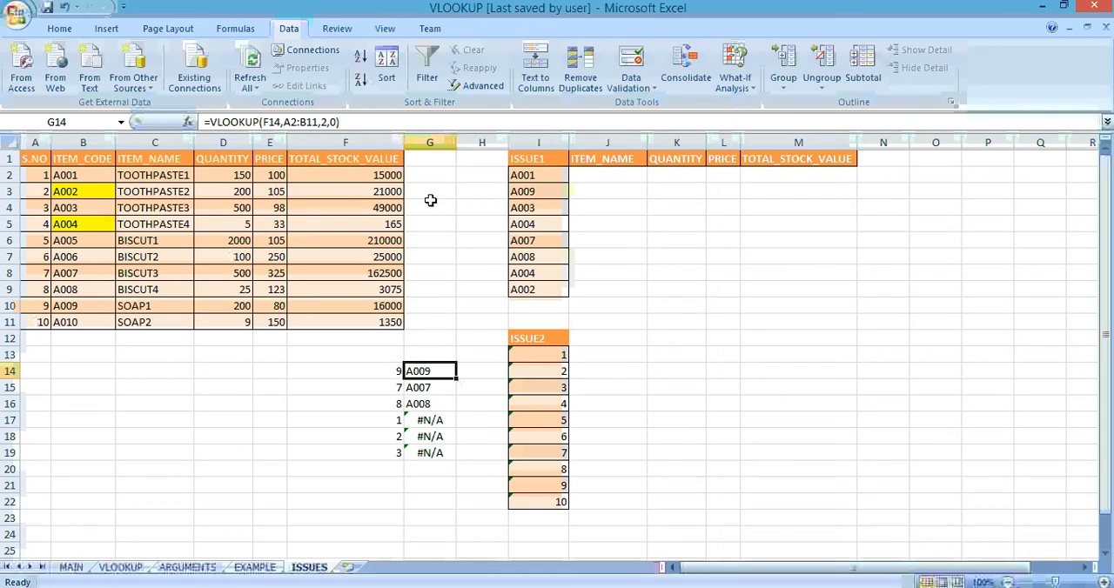
Step: Examine the formulas in G14 through G17 one by one and compare their table ranges against the stock table
left_click(443, 122)
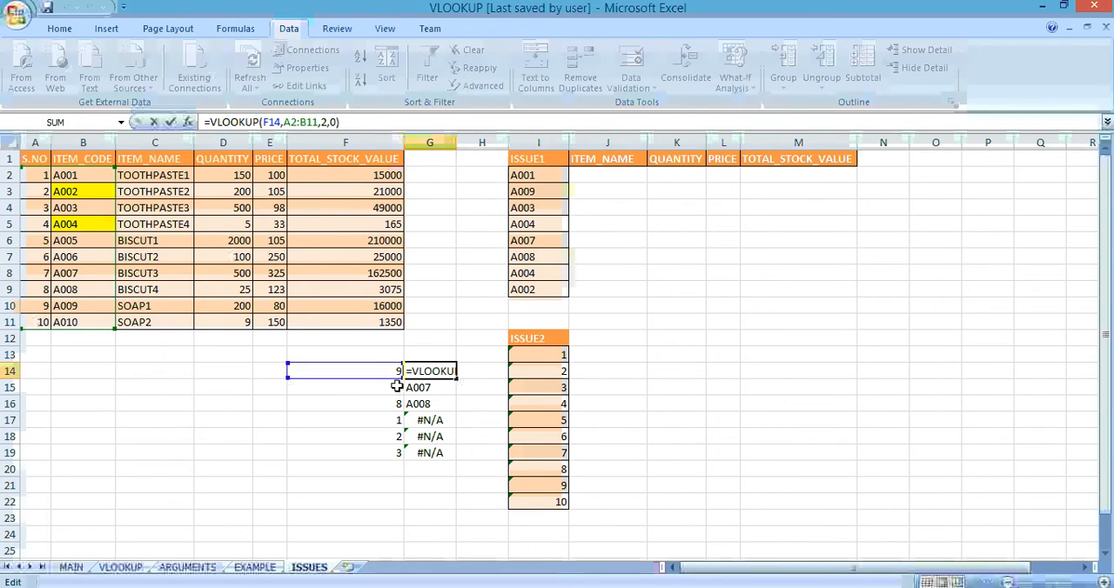
key("Return")
double_click(422, 387)
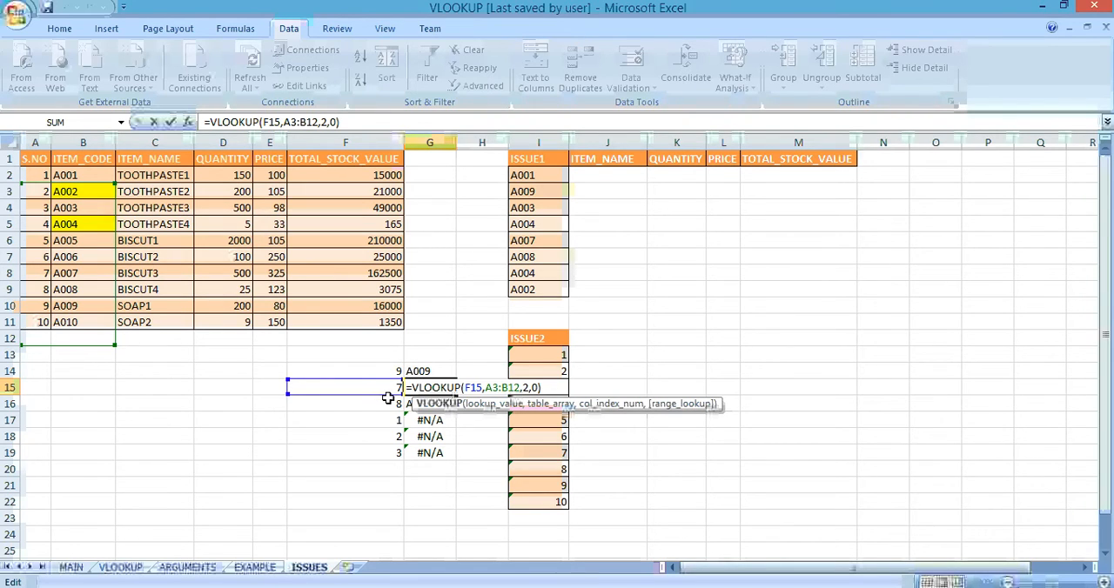
left_click(383, 400)
double_click(422, 404)
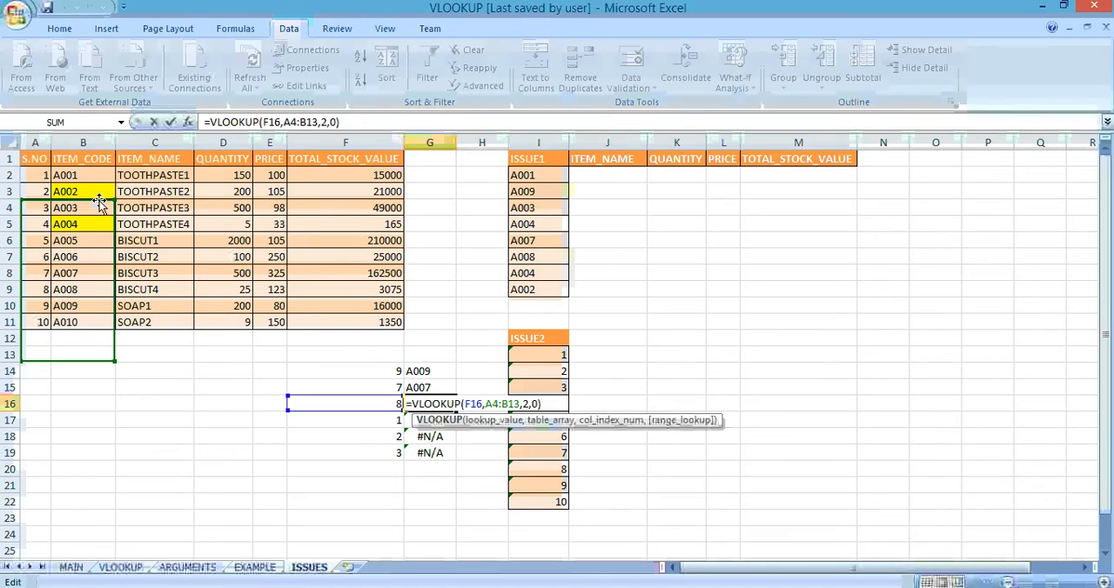
key("Return")
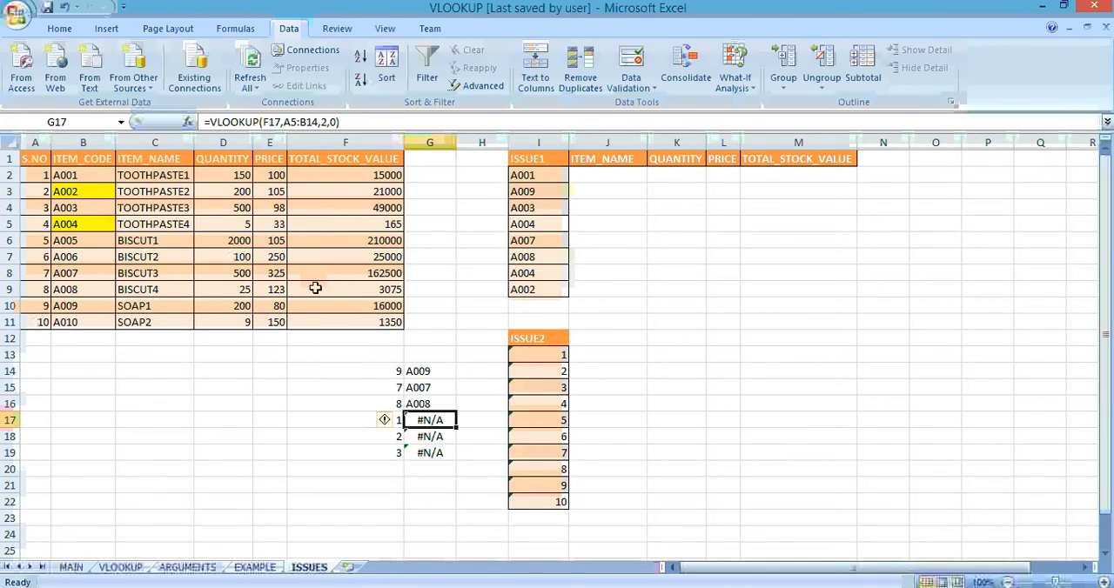
double_click(450, 420)
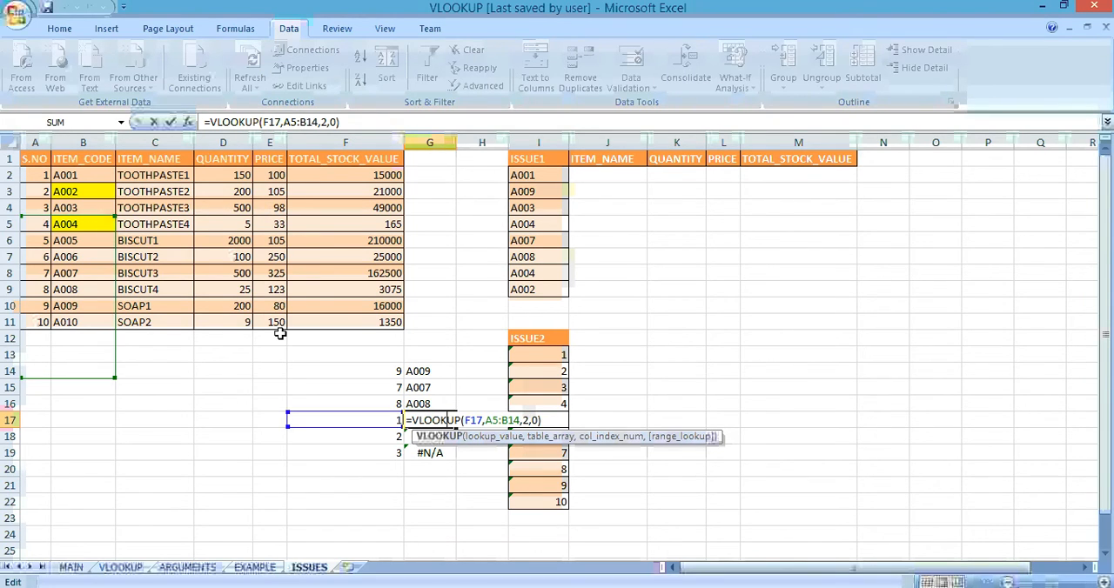
key("Escape")
Step: Make the table range in the G14 formula absolute, giving =VLOOKUP(F14,$A$2:$B$11,2,0)
double_click(439, 372)
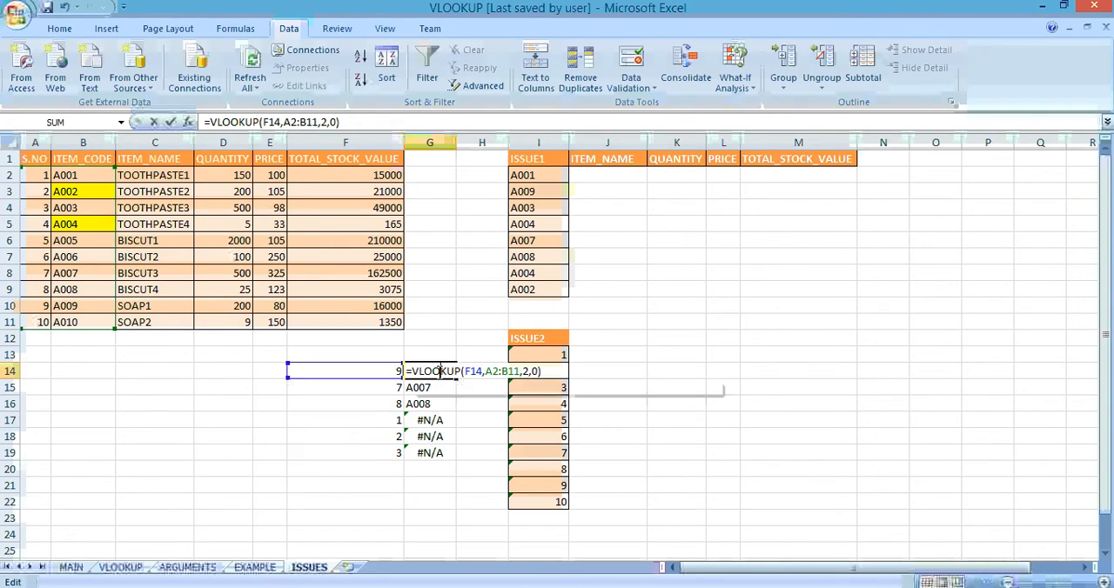
left_click(493, 372)
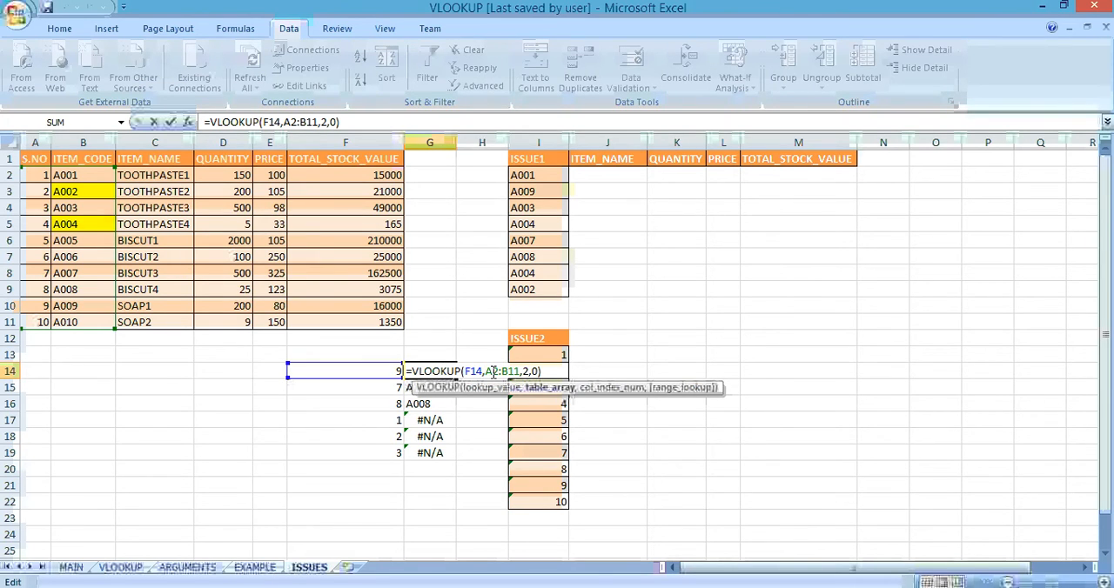
key("super+p")
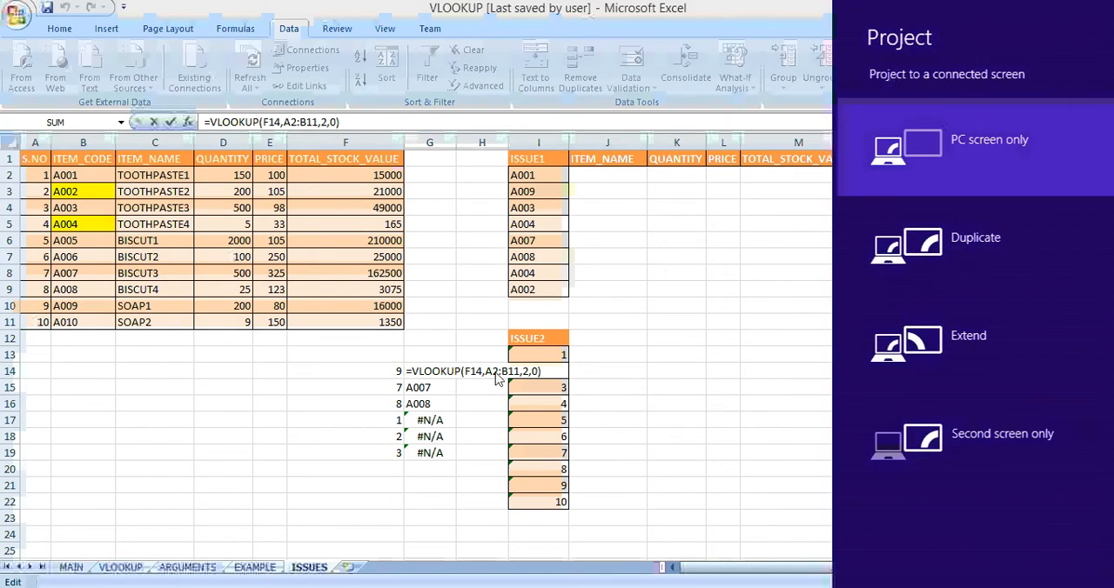
left_click(490, 371)
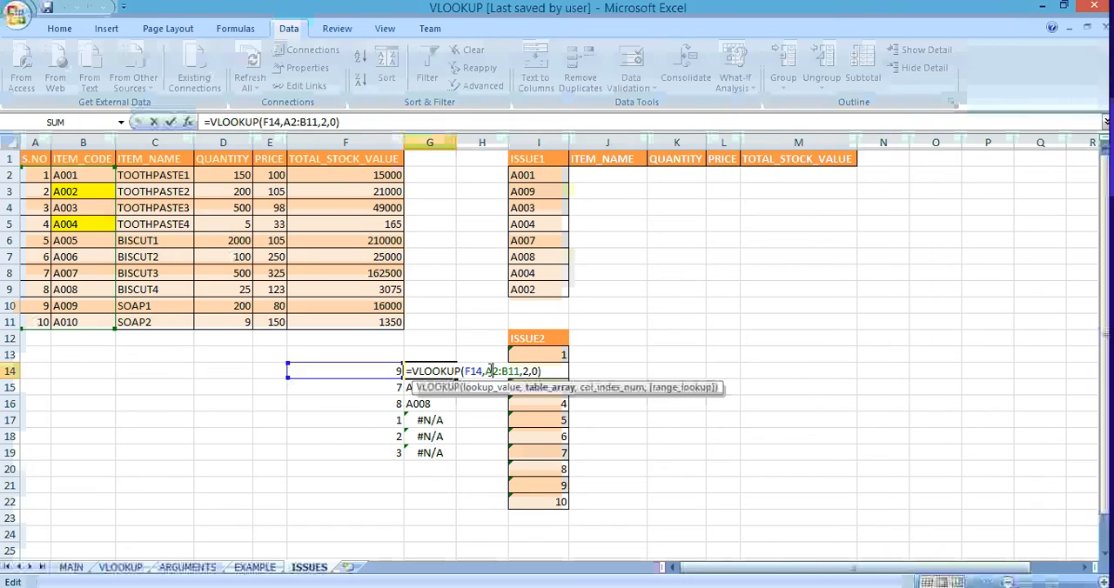
key("F4")
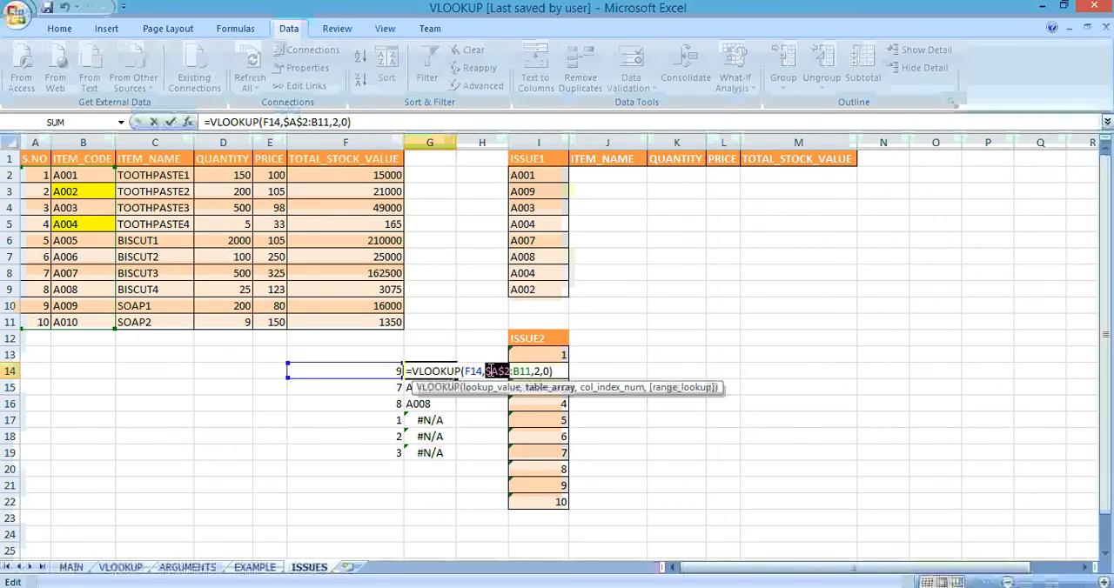
left_click(526, 371)
key("super+p")
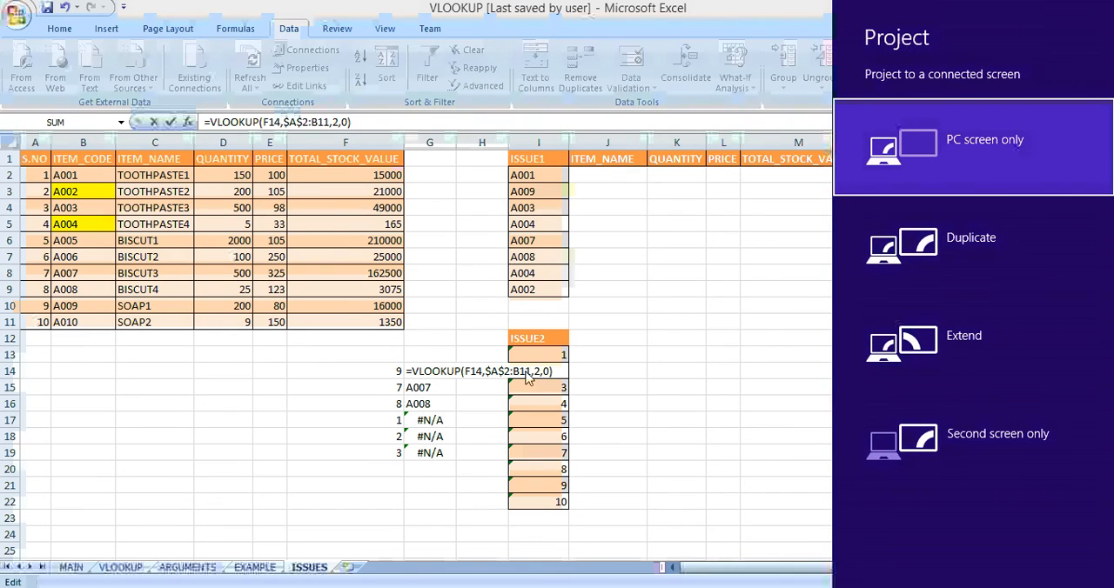
left_click(526, 379)
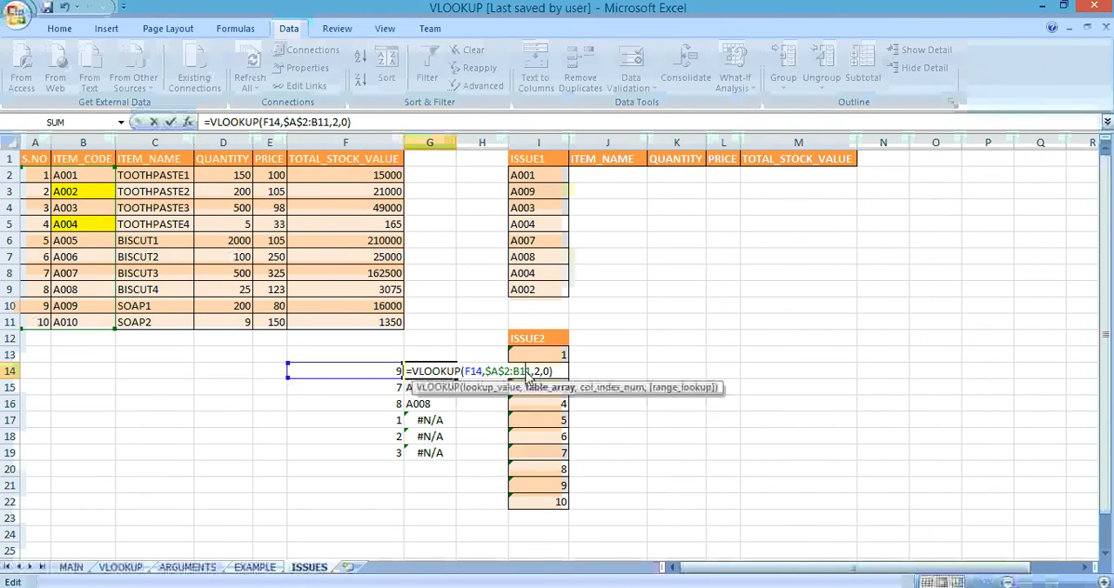
key("super+p")
left_click(527, 373)
key("F4")
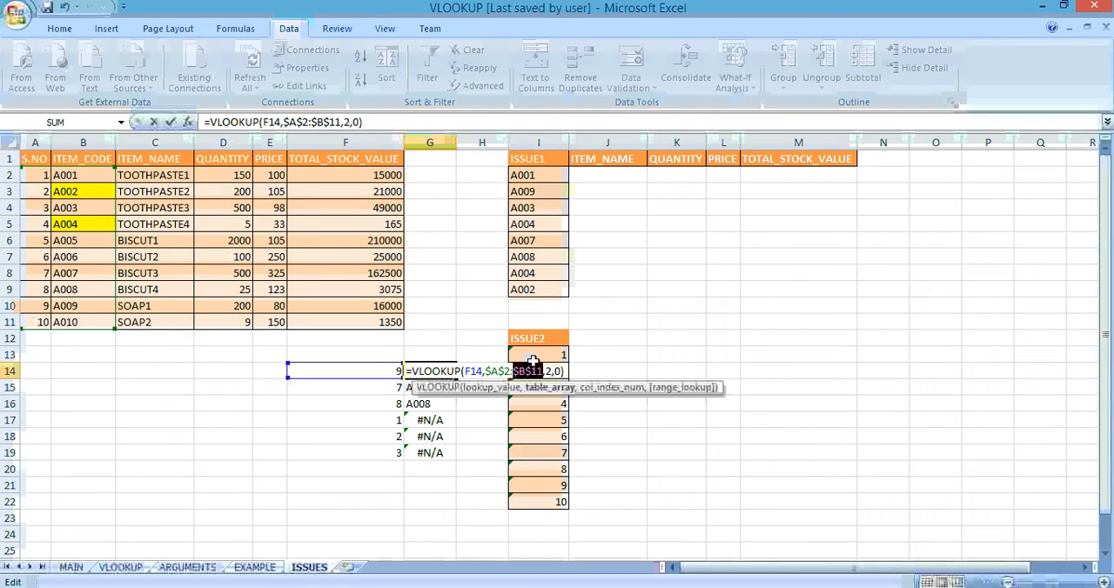
key("Return")
Step: Fill the G14 formula with the locked table range down to G19
key("Up")
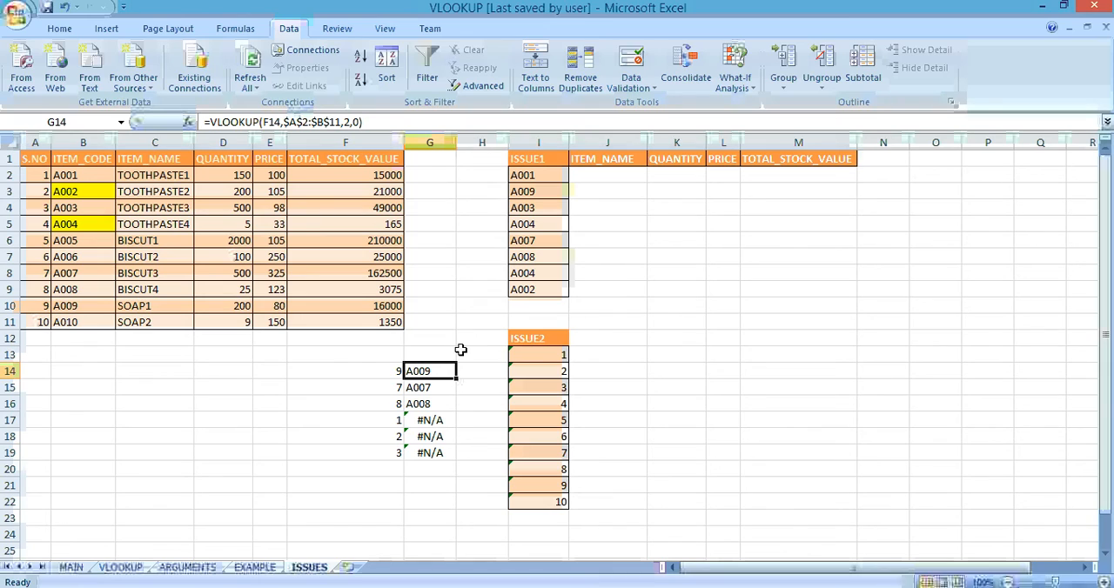
key("ctrl+shift+Down")
key("ctrl+d")
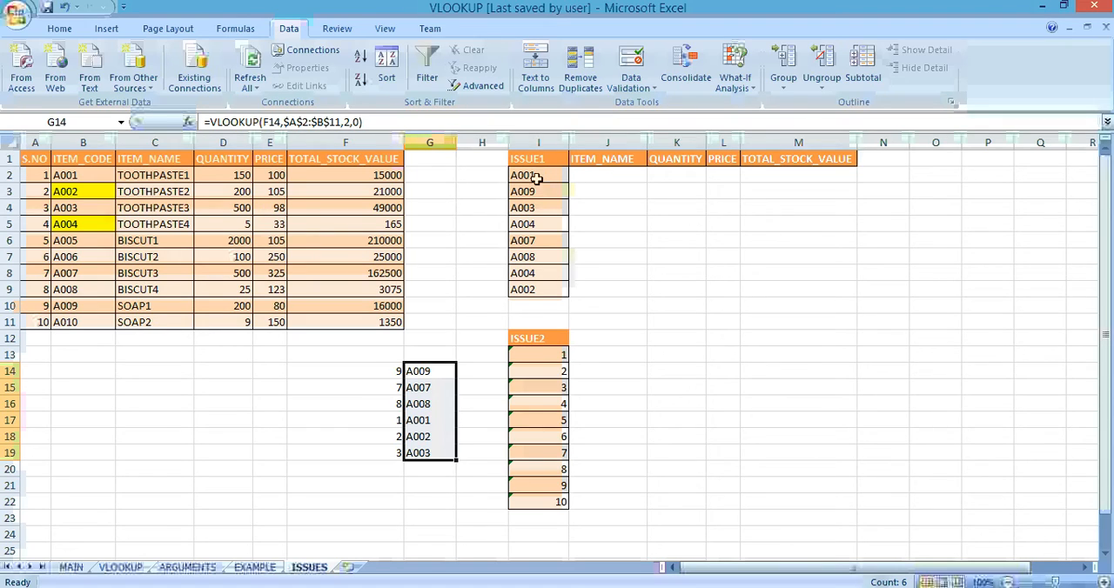
Step: Try to look up the ITEM_NAME for A001 in J2 with =VLOOKUP(B2:C11,2,0), omitting the lookup value
left_click(605, 173)
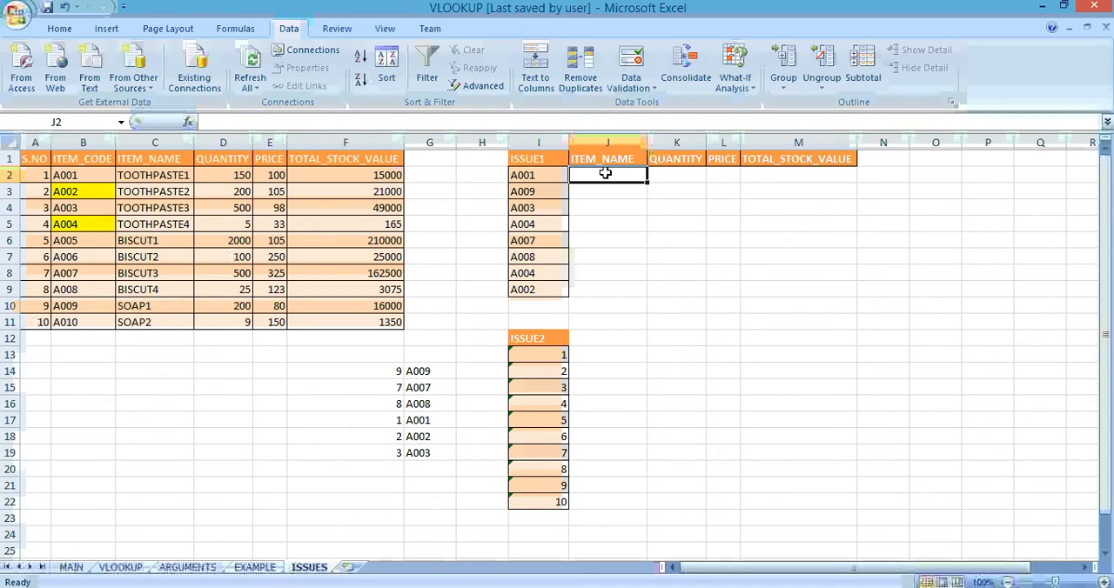
type("=VLOOKUP(")
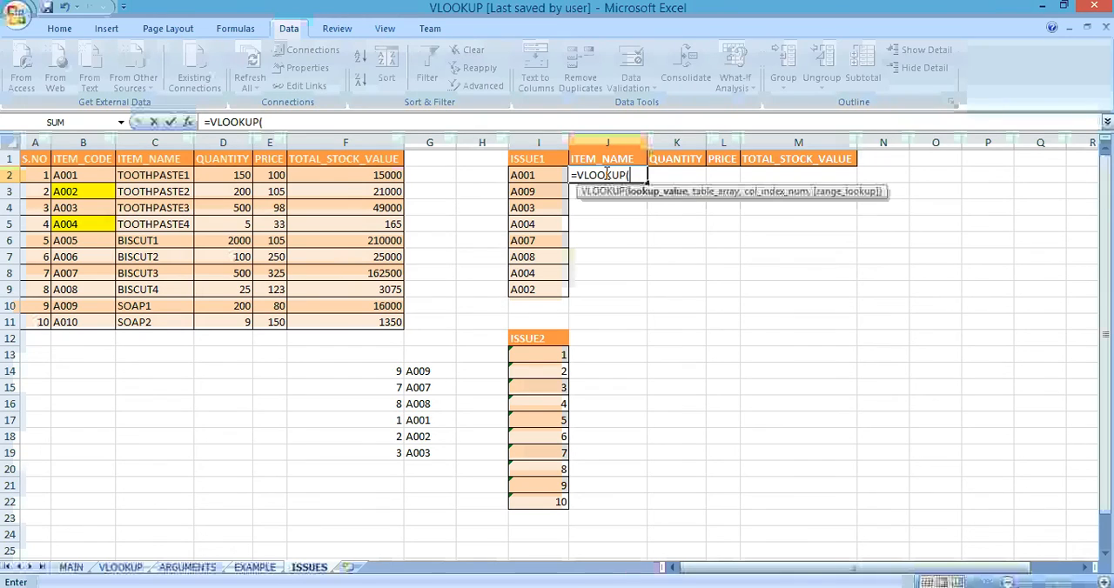
key("Left")
key("Left")
key("Left")
key("Left")
key("Left")
key("Left")
key("Left")
key("Left")
key("Left")
key("Right")
key("shift+Right")
key("ctrl+shift+Down")
type(",2,0")
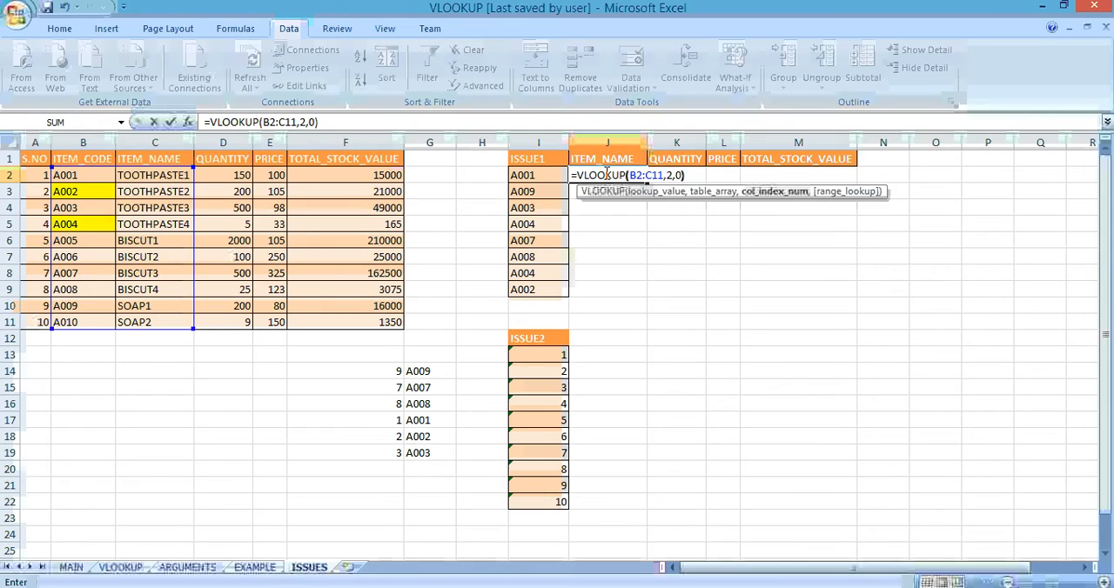
key("Return")
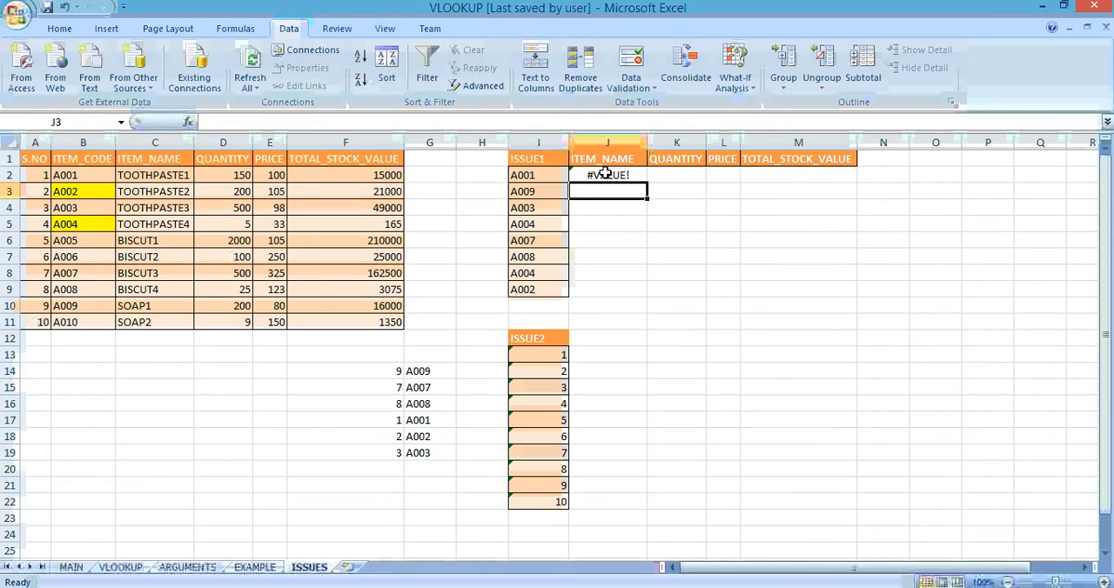
Step: Look up the ITEM_NAME for A001 in J2 with =VLOOKUP(I2,B2:C11,2,0)
left_click(605, 174)
type("=VLOOKUP(")
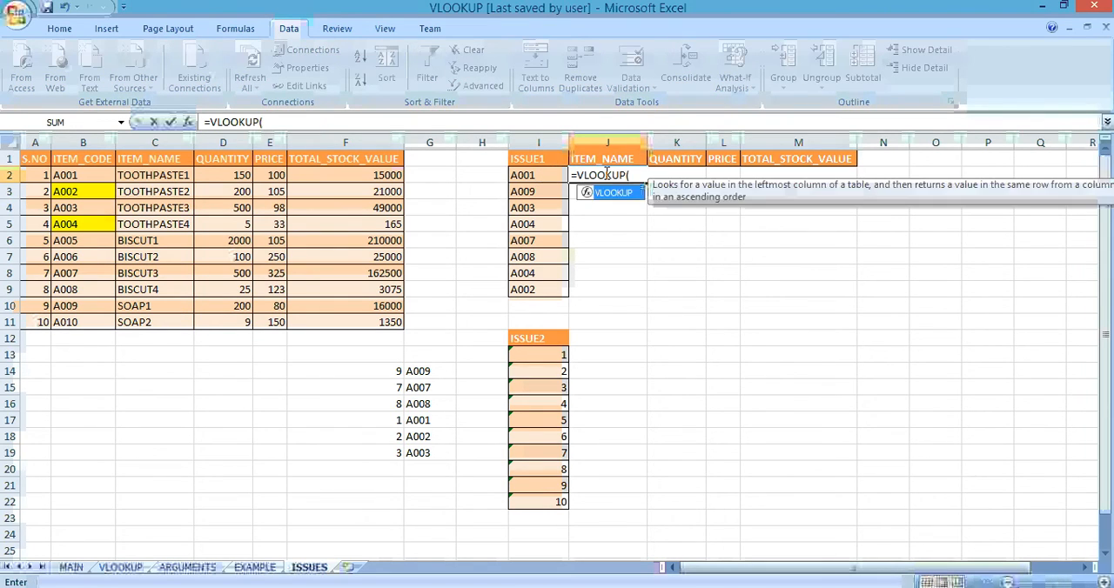
type("I2,")
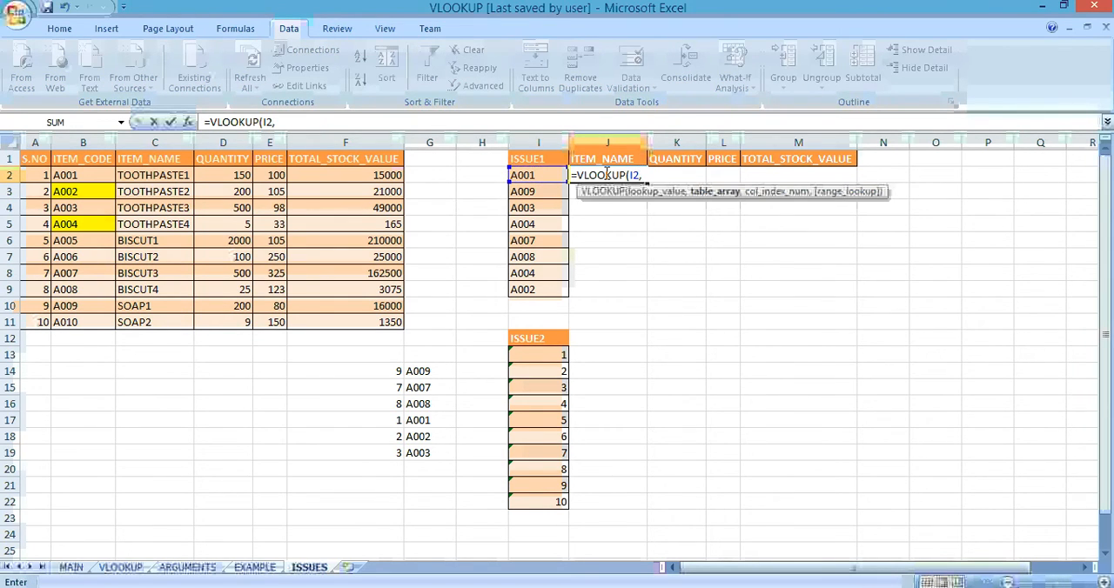
key("Left")
key("Left")
key("Left")
key("Left")
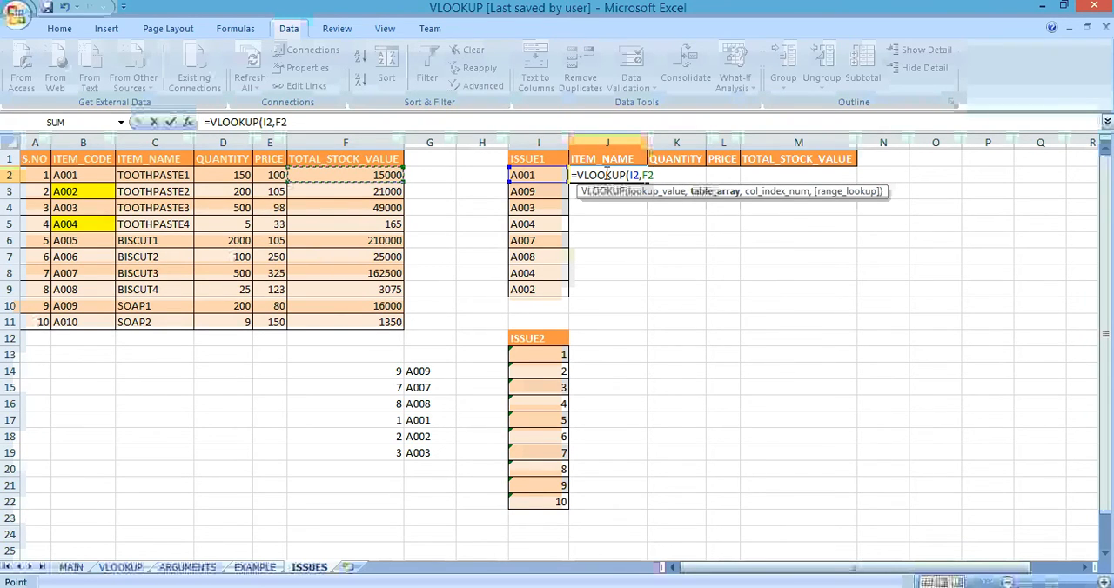
key("Left")
key("Left")
key("Left")
key("Left")
key("shift+Right")
key("ctrl+shift+Down")
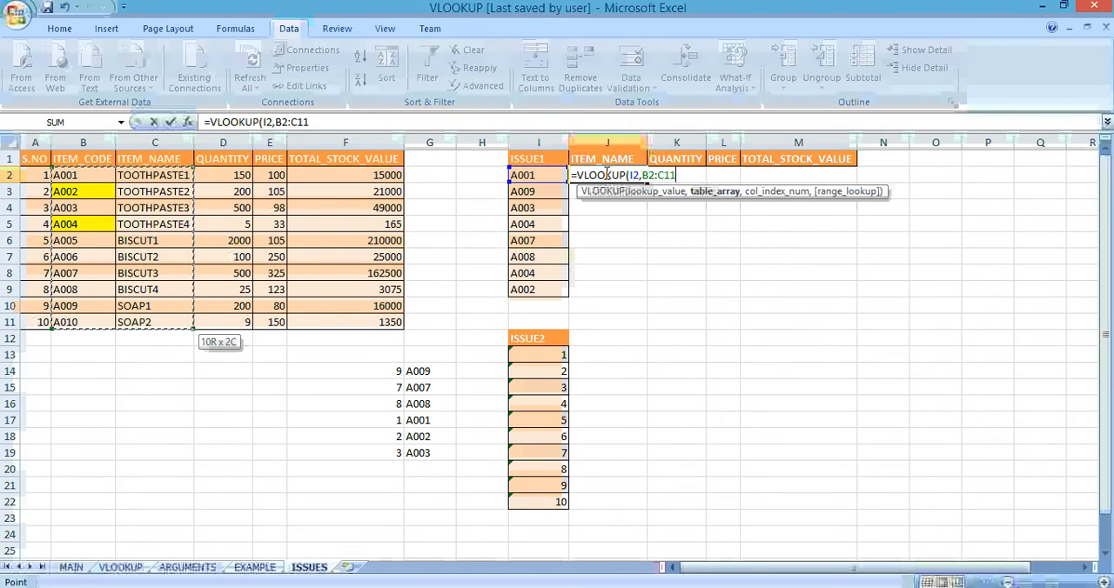
type(",2,0)")
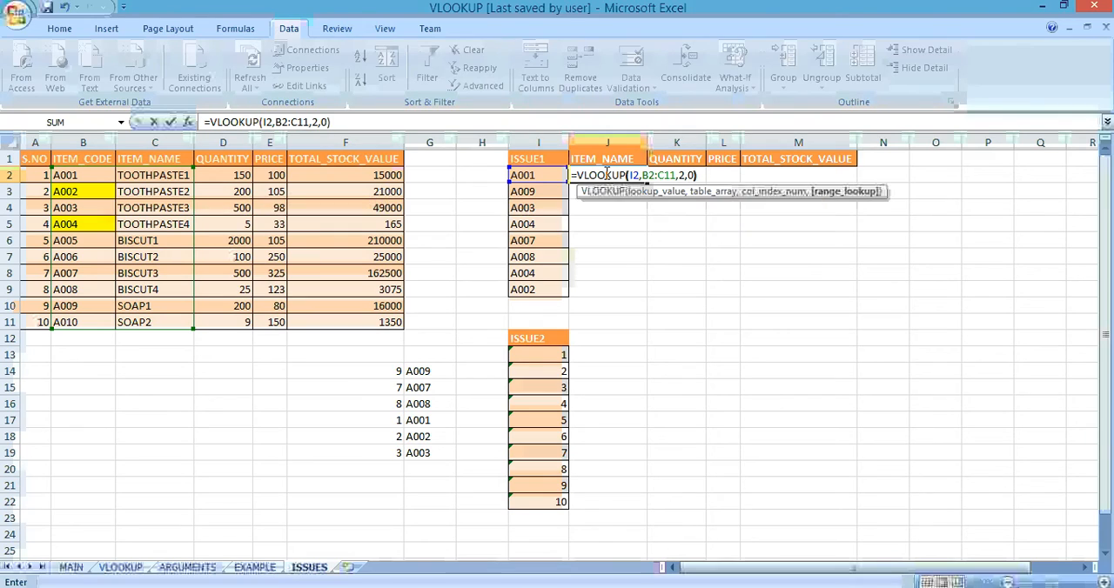
key("Return")
Step: Overwrite the VLOOKUP formula in J2 with a plain reference to an empty cell
left_click(607, 174)
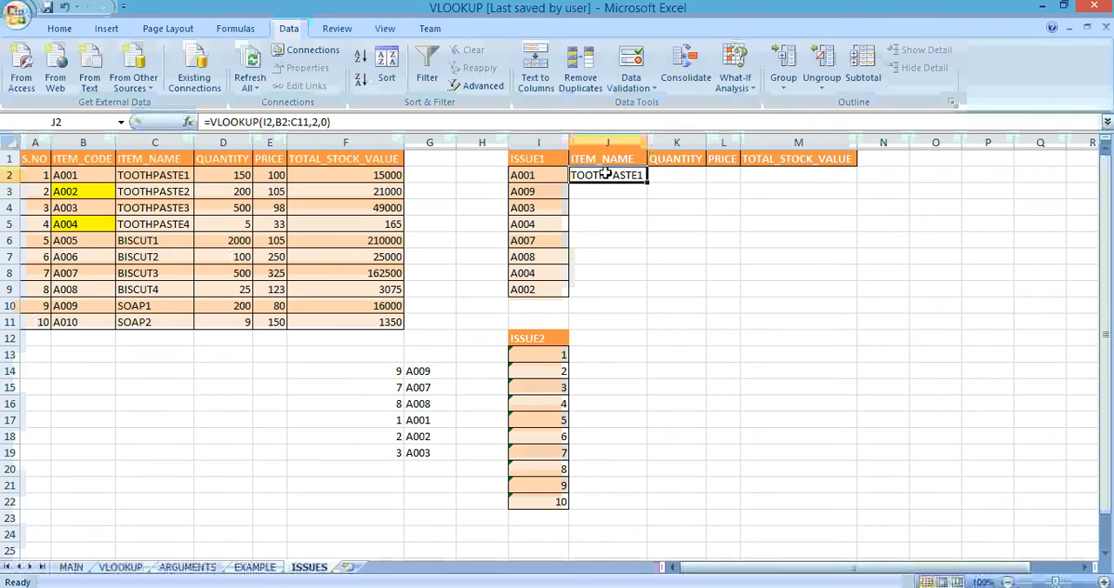
left_click(462, 121)
key("shift+Left")
key("shift+Left")
key("shift+Left")
key("shift+Left")
key("shift+Left")
key("shift+Left")
key("shift+Left")
key("shift+Left")
key("shift+Left")
key("shift+Left")
key("shift+Left")
key("shift+Left")
key("shift+Left")
key("shift+Left")
key("shift+Left")
key("shift+Left")
key("shift+Left")
key("shift+Left")
key("shift+Left")
key("shift+Left")
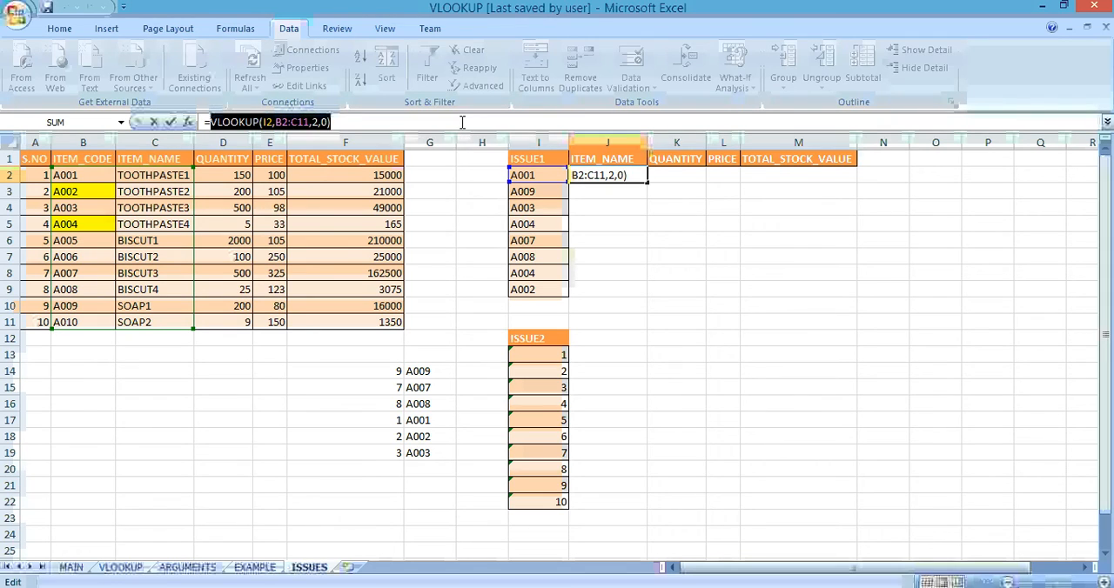
key("BackSpace")
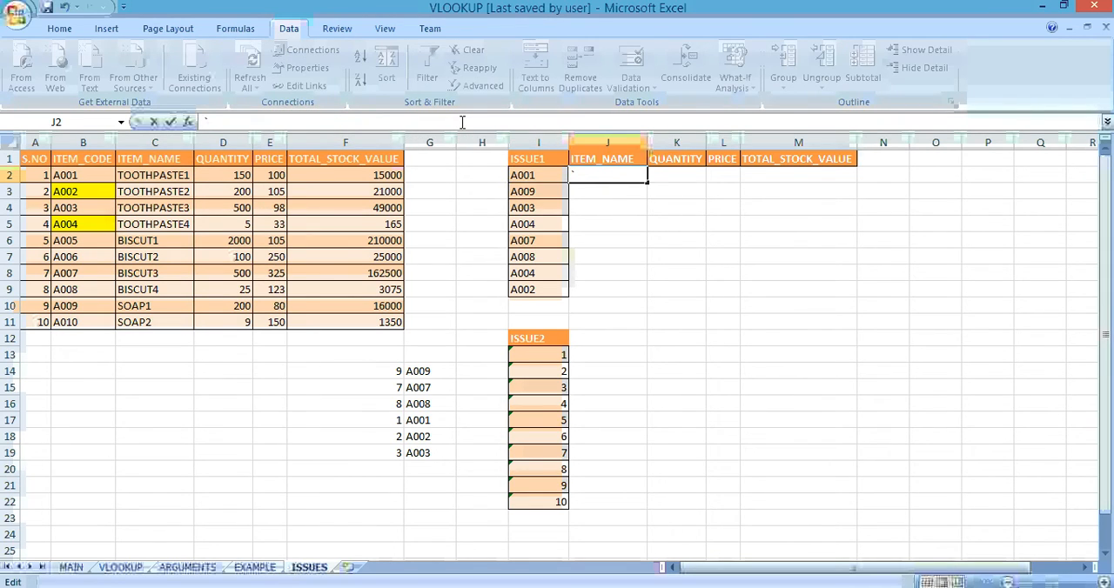
key("ctrl+z")
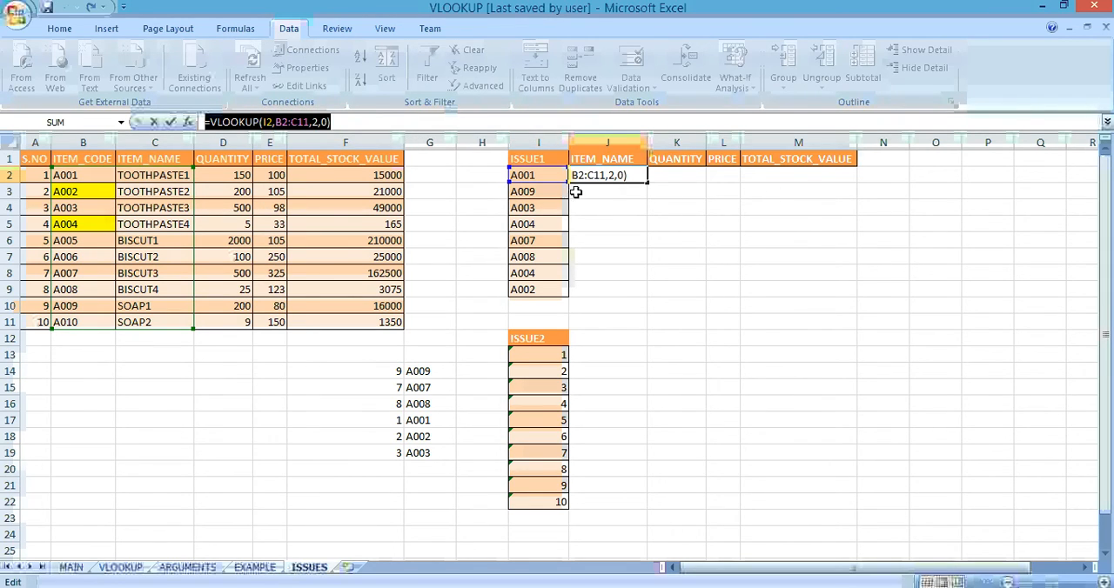
type("=")
left_click(740, 195)
key("Return")
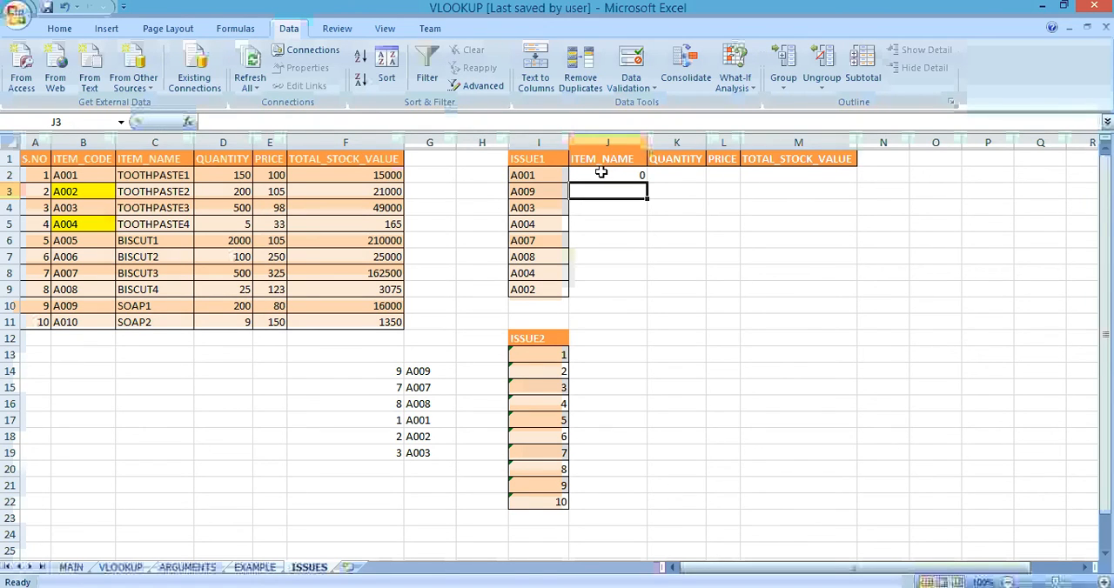
Step: Enter the exact-match formula =VLOOKUP(I2,B2:C11,2,0) in J2 to return the ITEM_NAME for A001
left_click(602, 174)
type("=v")
key("Tab")
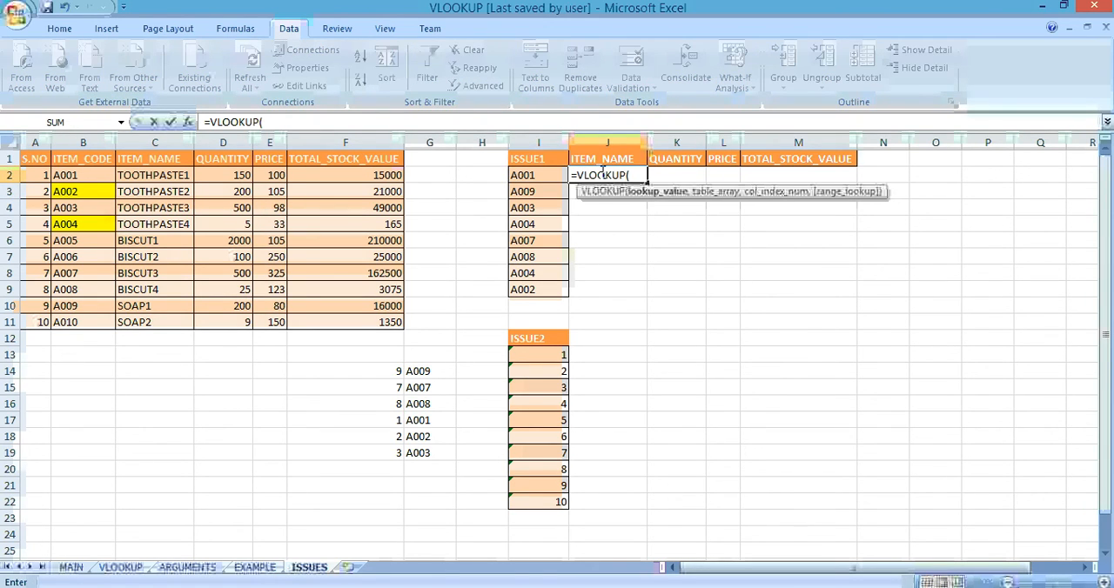
type("I2,")
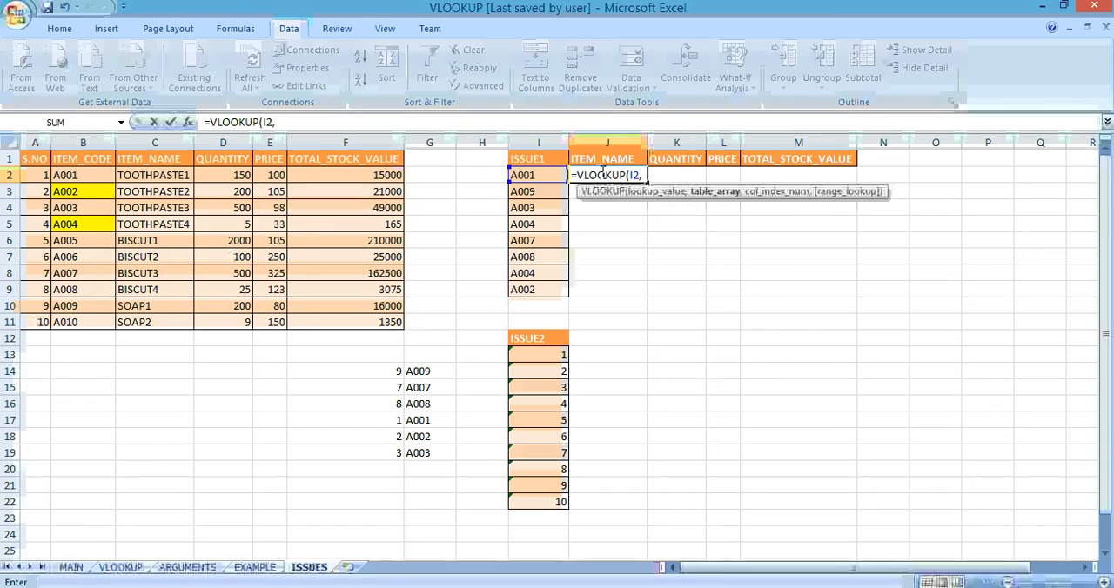
key("Left")
key("Left")
key("Left")
key("Left")
key("Left")
key("Left")
key("Left")
key("Left")
key("Left")
key("Right")
key("shift+Right")
key("shift+Down")
key("shift+Down")
key("shift+Down")
key("shift+Down")
key("shift+Down")
key("shift+Down")
key("shift+Down")
key("shift+Down")
key("shift+Down")
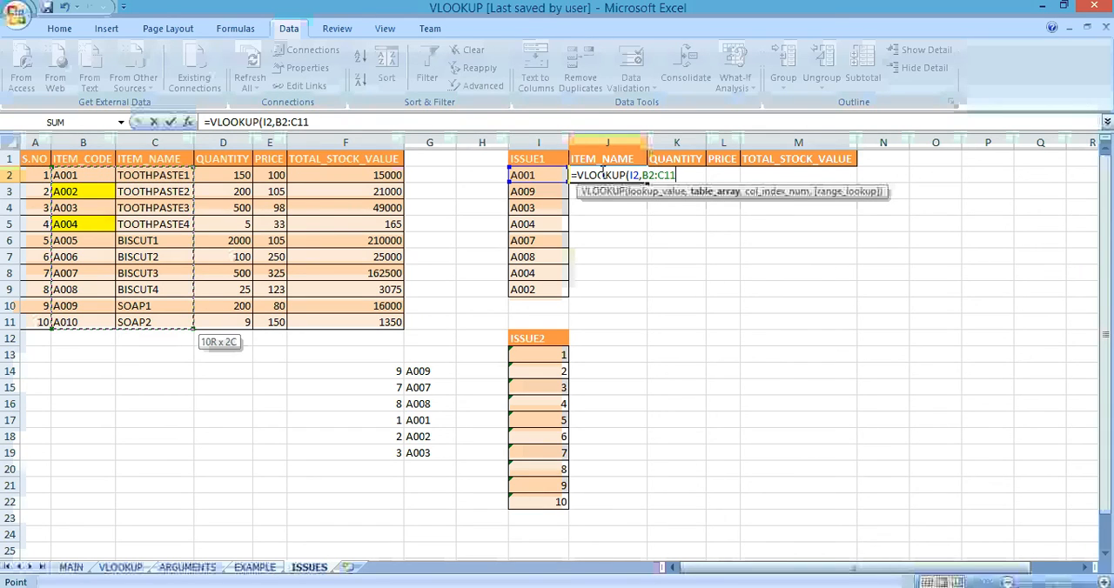
type(",2,0)")
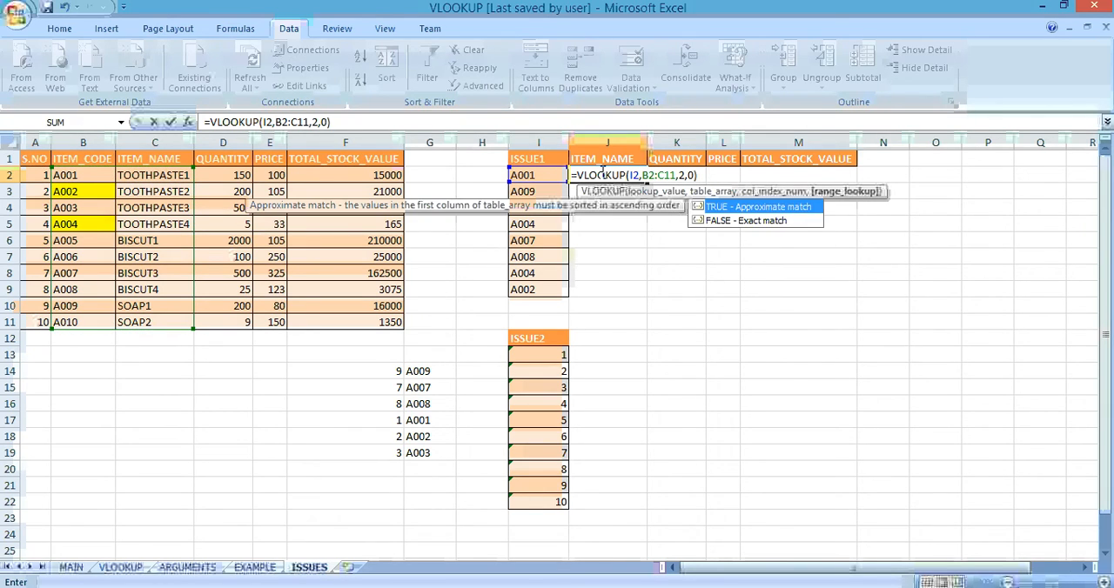
key("Return")
key("Up")
Step: Look up the QUANTITY for A001 in K2 with =VLOOKUP(I2,B2:D11,3,0)
key("Right")
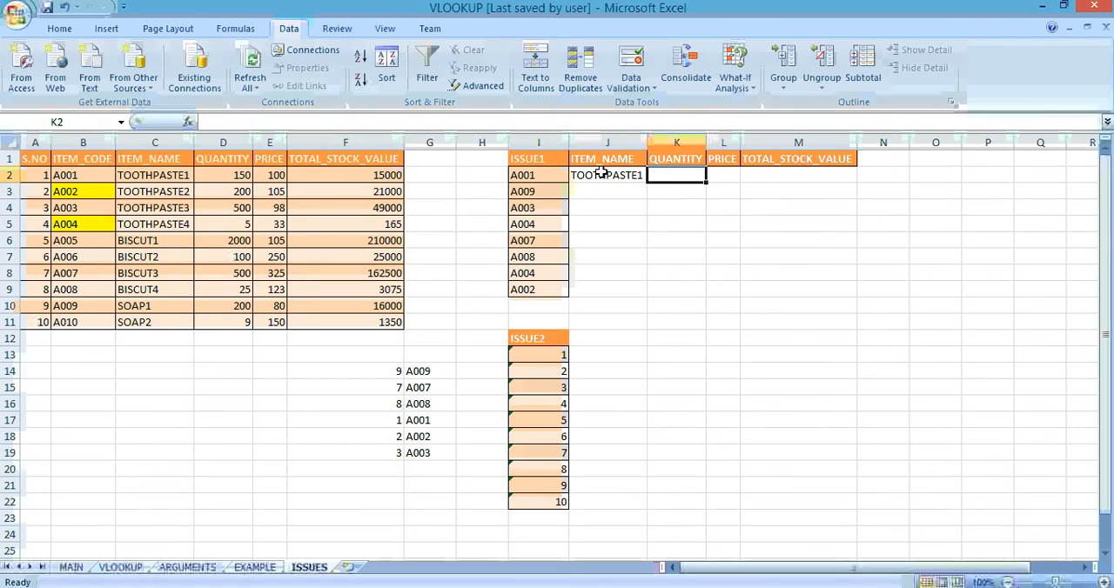
type("=VLOOKUP(")
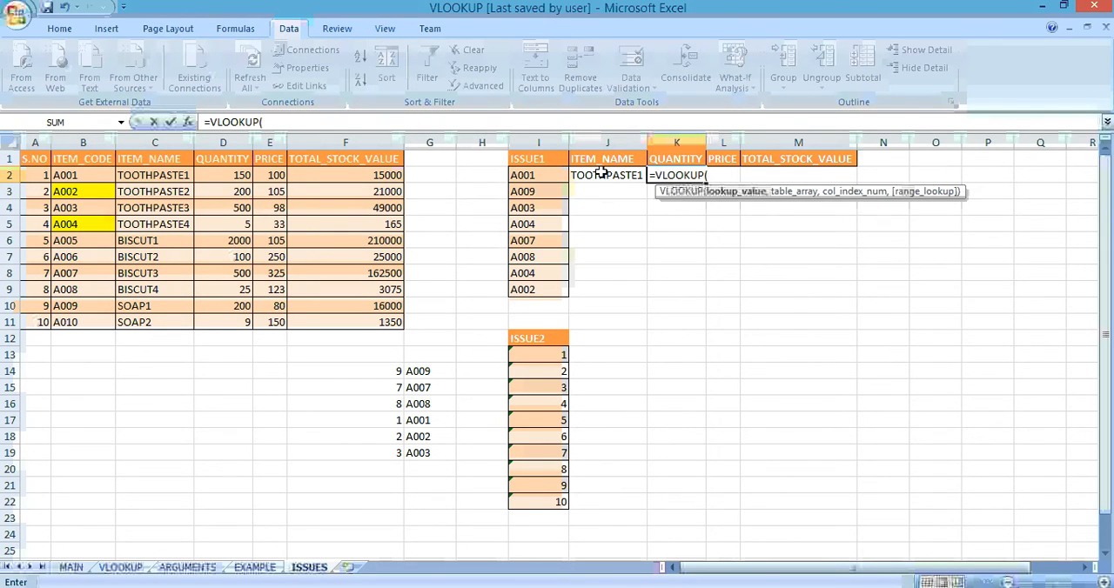
key("Left")
key("Left")
type(",")
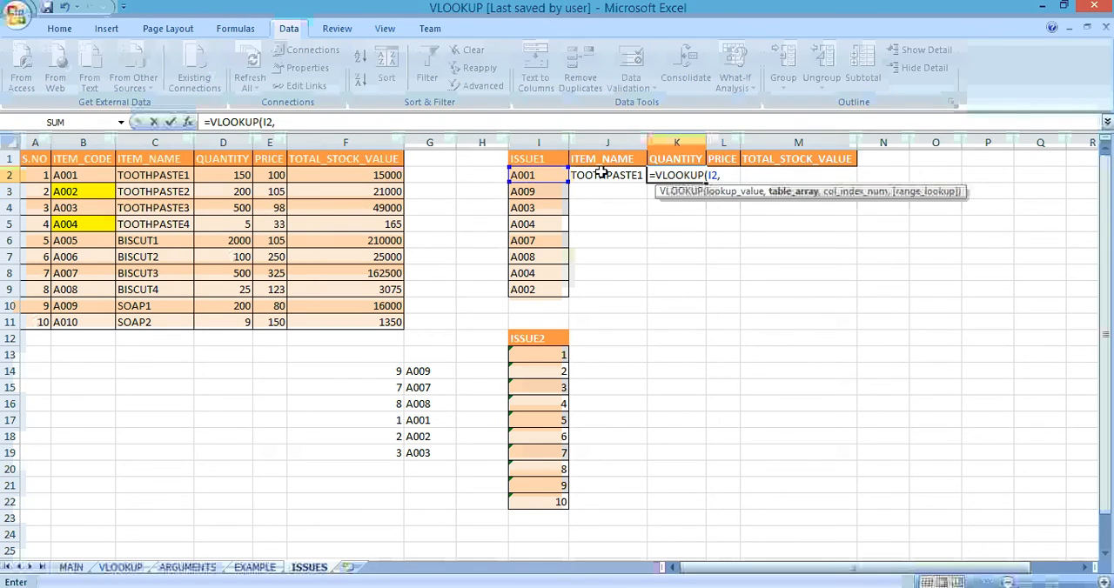
key("Left")
key("Left")
key("Left")
key("Left")
key("Left")
key("Left")
key("Left")
key("Left")
key("Left")
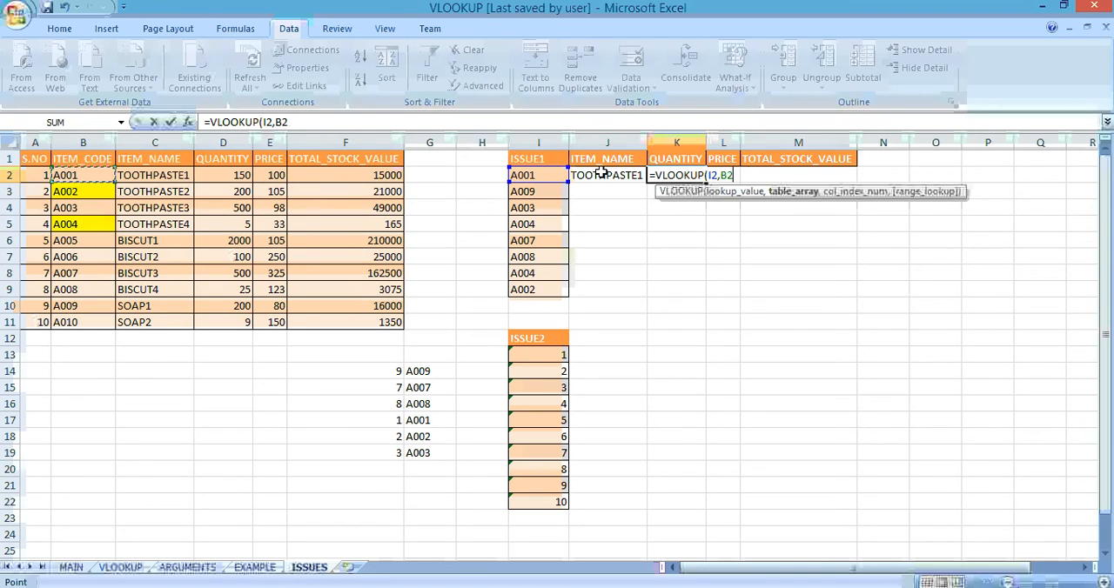
key("shift+Right")
key("shift+Right")
key("shift+Down")
key("shift+Down")
key("shift+Down")
key("shift+Down")
key("shift+Down")
key("shift+Down")
key("shift+Down")
key("shift+Down")
key("shift+Down")
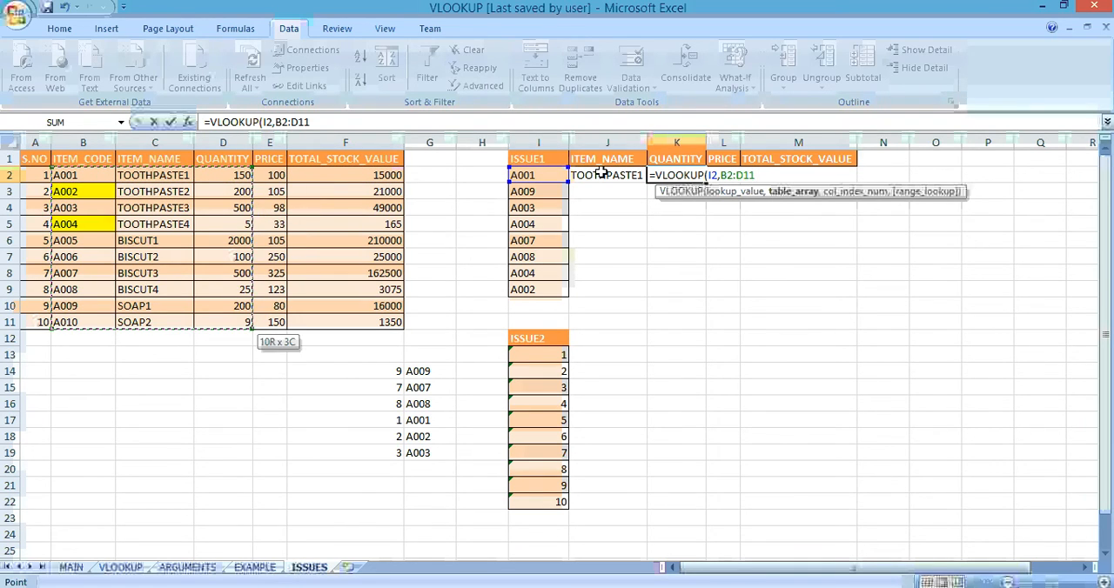
type(",3,0)")
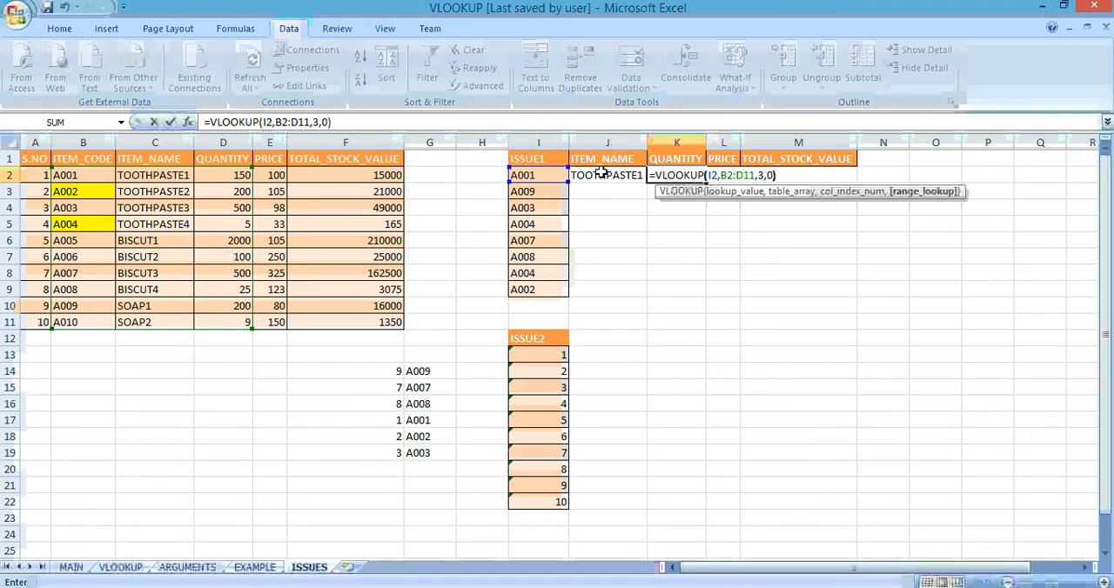
key("Return")
key("Up")
Step: Look up the PRICE for A001 in L2 with =VLOOKUP(I2,B2:E11,4,0)
key("Right")
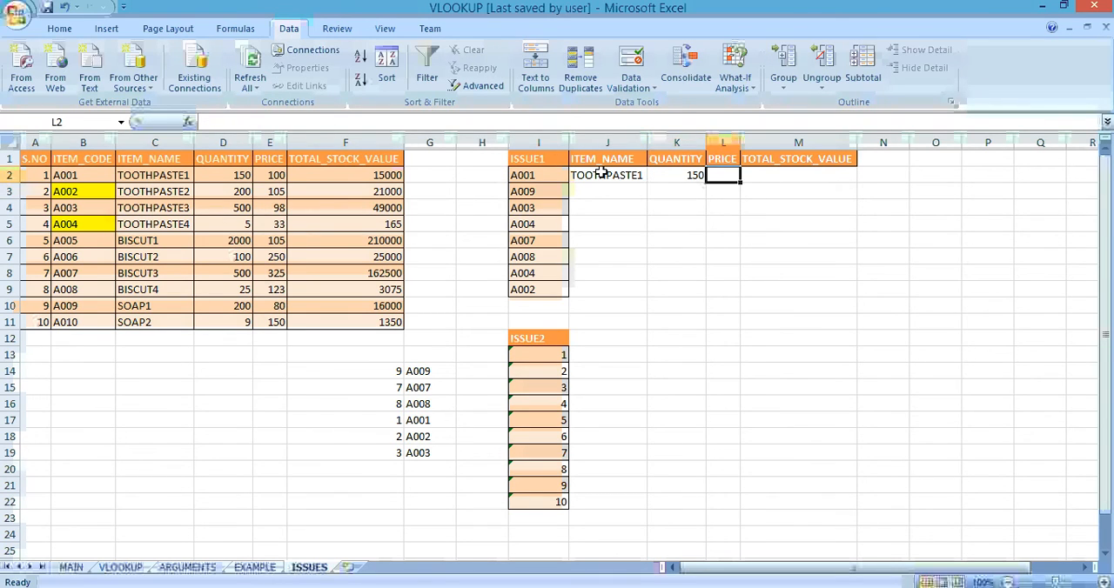
type("=VLOOKUP(")
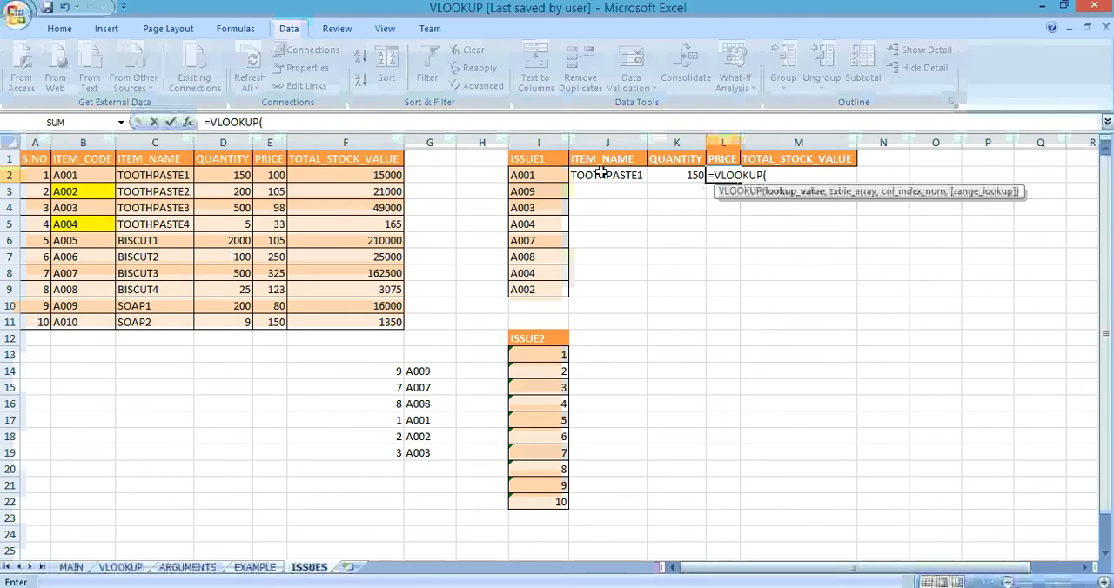
key("Left")
key("Left")
key("Left")
type(",")
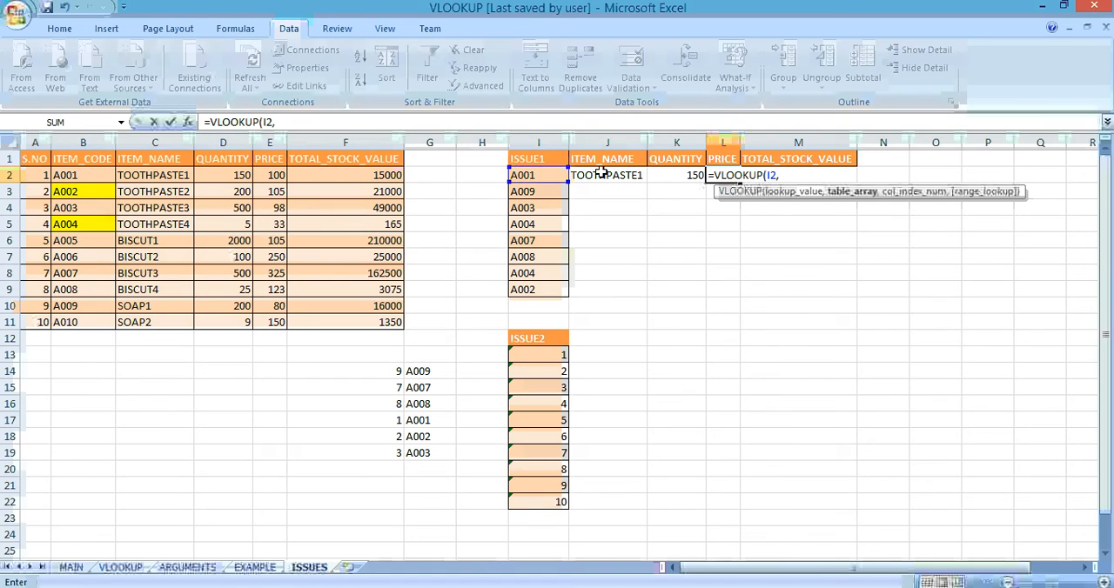
key("Left")
key("Left")
key("Left")
key("Left")
key("Left")
key("Left")
key("Left")
key("Left")
key("Left")
key("Left")
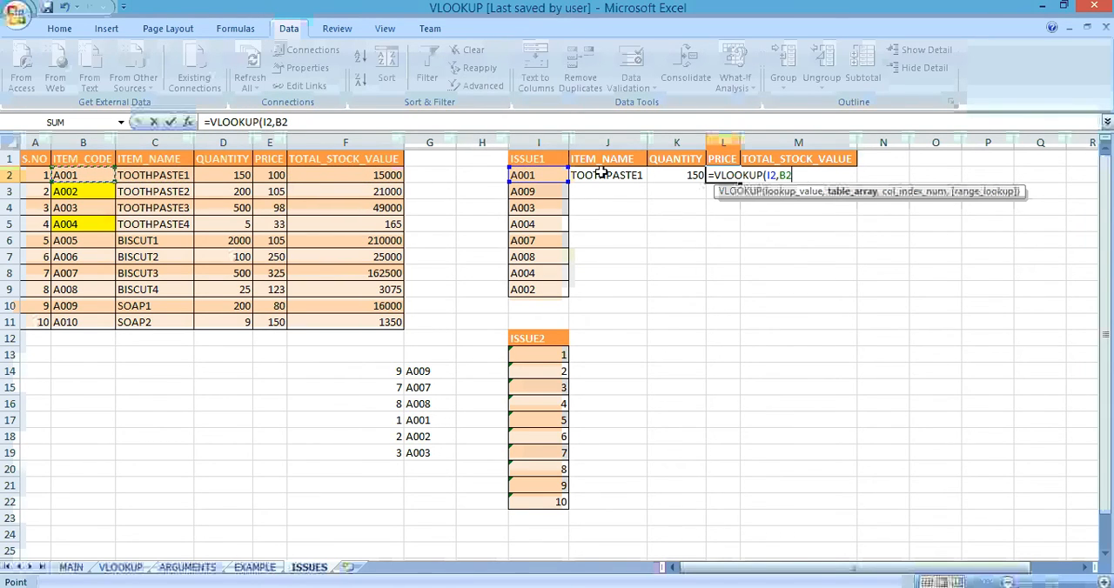
key("shift+Right")
key("shift+Right")
key("shift+Right")
key("shift+Down")
key("shift+Down")
key("shift+Down")
key("shift+Down")
key("shift+Down")
key("shift+Down")
key("shift+Down")
key("shift+Down")
key("shift+Down")
type(",")
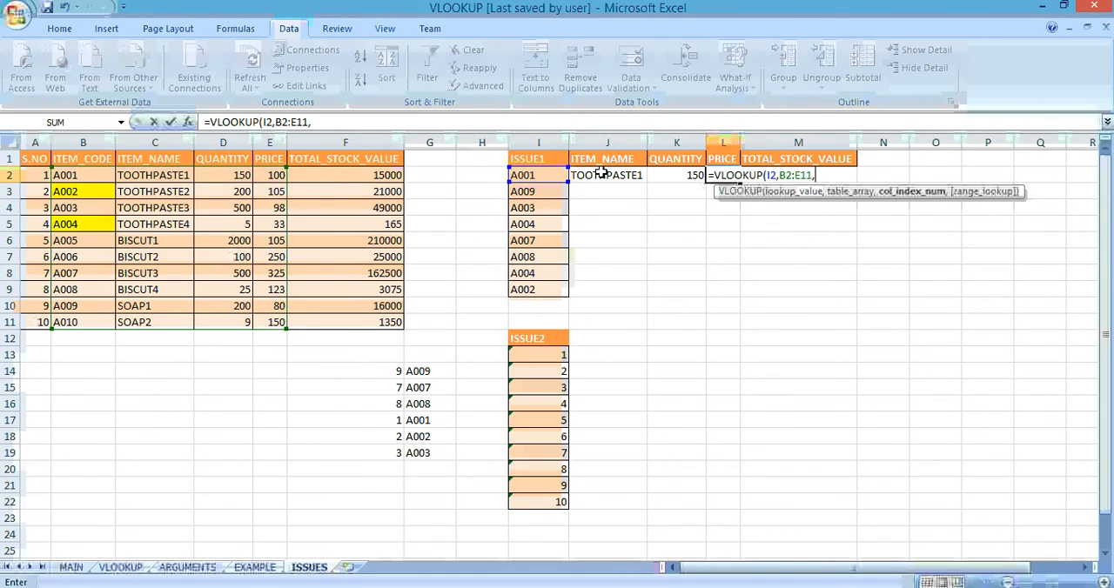
type("4,0")
key("Return")
key("Up")
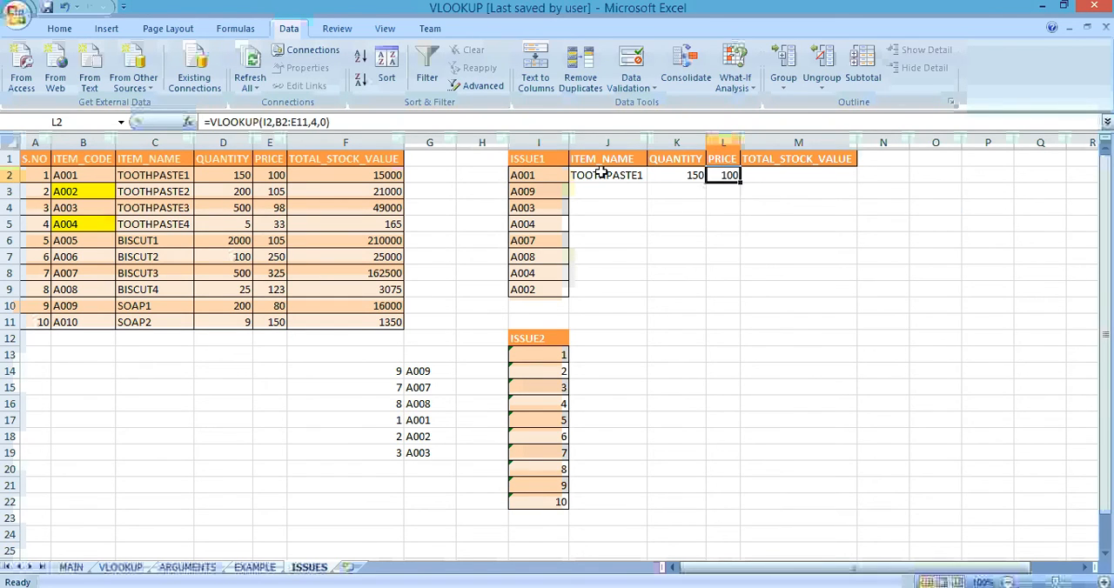
Step: Look up the TOTAL_STOCK_VALUE for A001 in M2 with =VLOOKUP(I2,B2:F11,5,0)
key("Right")
type("=VLOOKUP(")
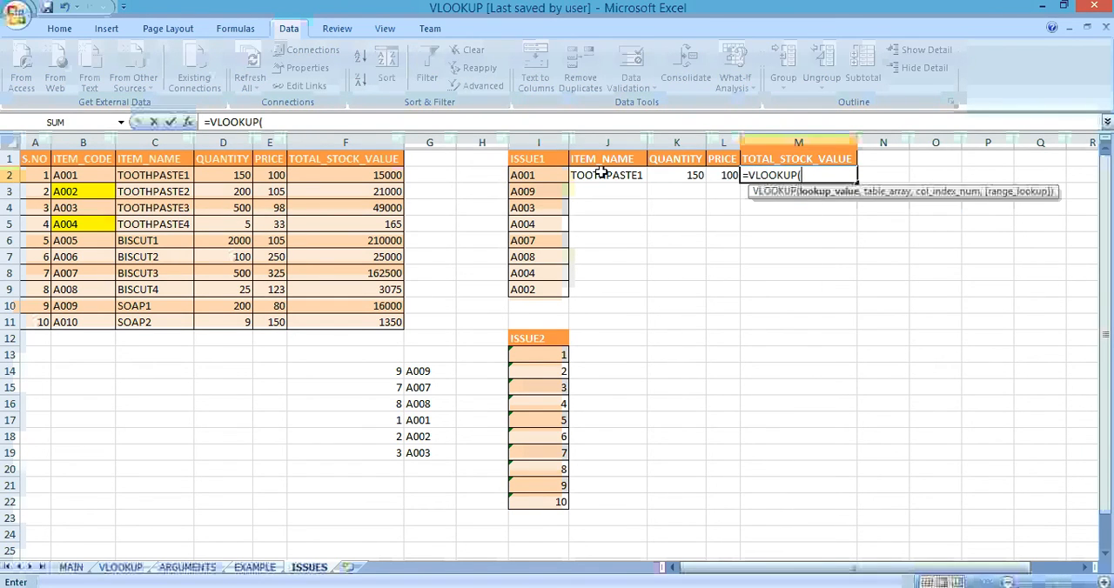
key("Left")
key("Left")
key("Left")
key("Left")
type(",")
key("Left")
key("Left")
key("Left")
key("Left")
key("Left")
key("Left")
key("Left")
key("Left")
key("Left")
key("Left")
key("Left")
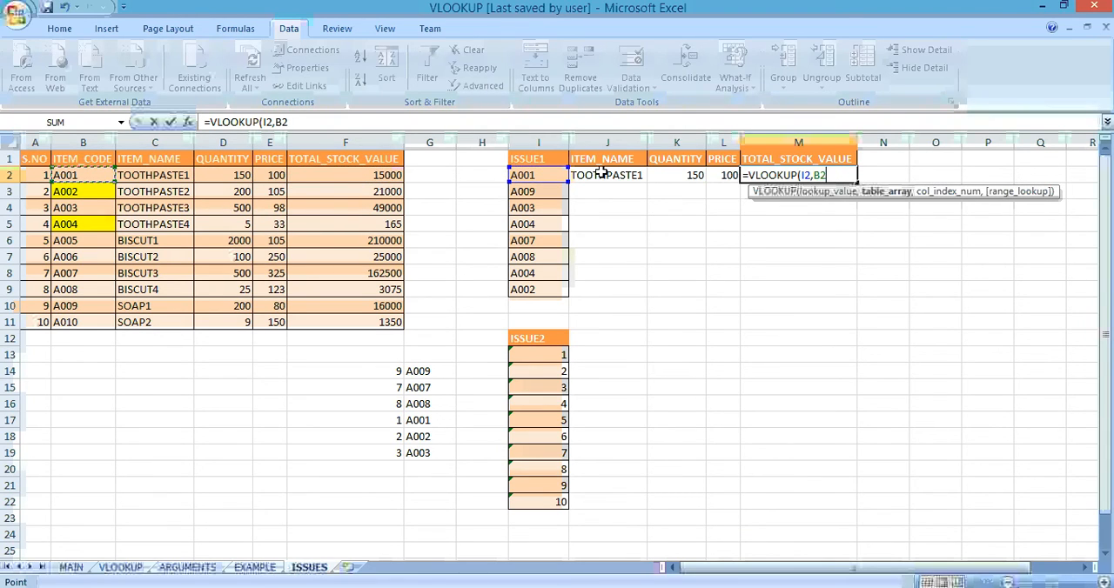
key("shift+Right")
key("shift+Right")
key("shift+Right")
key("shift+Right")
key("ctrl+shift+Down")
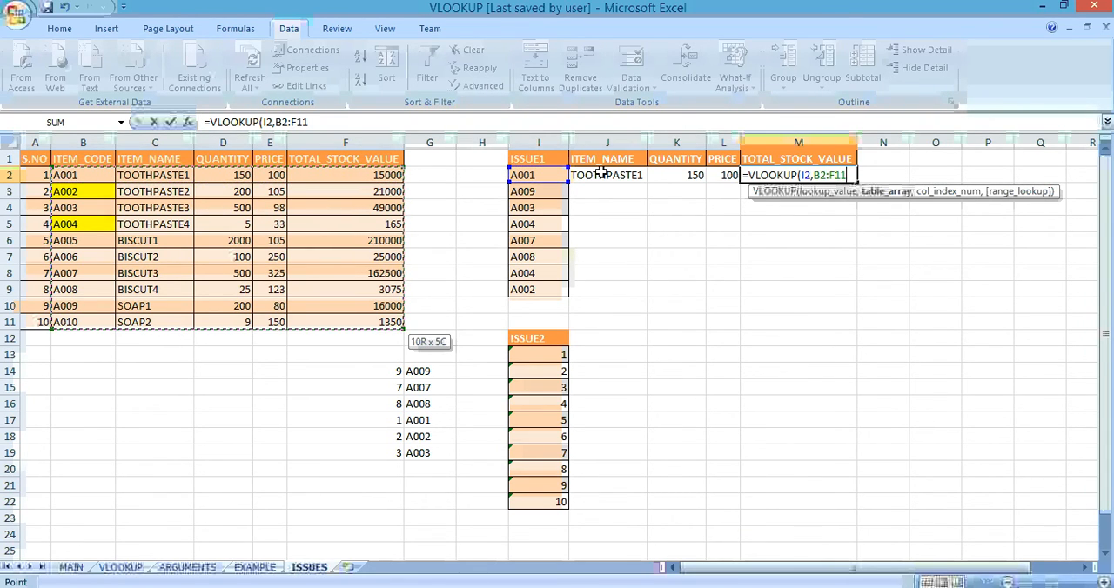
type(",f5")
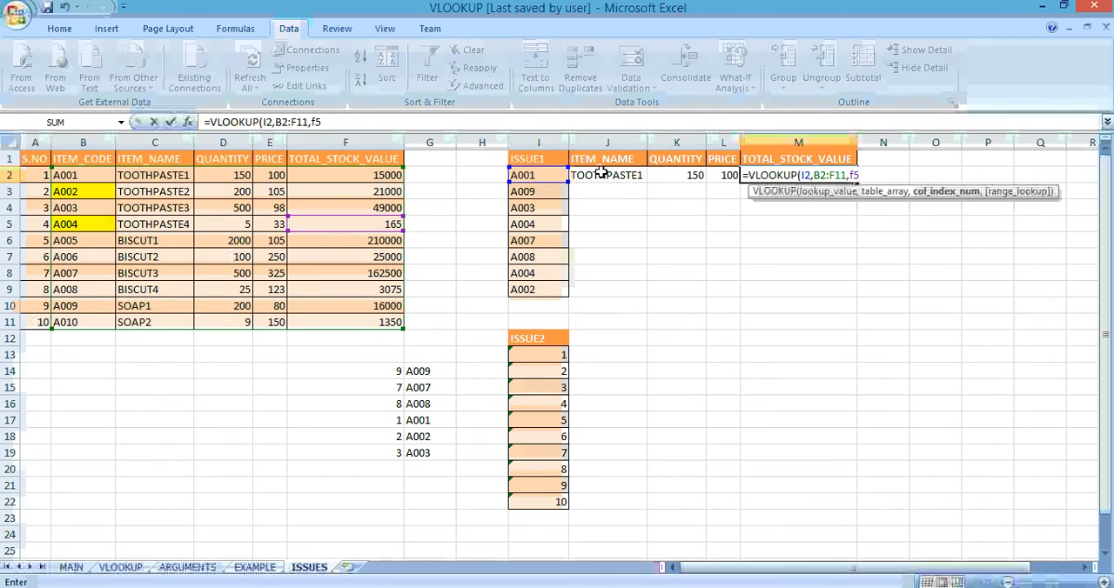
key("BackSpace")
key("BackSpace")
type("5,00")
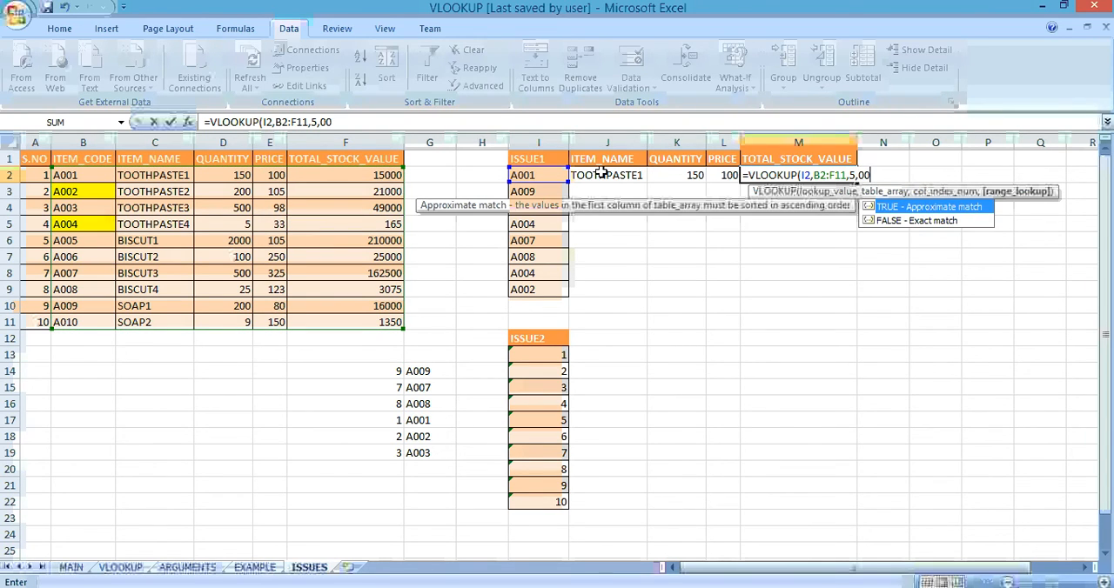
key("BackSpace")
type(")")
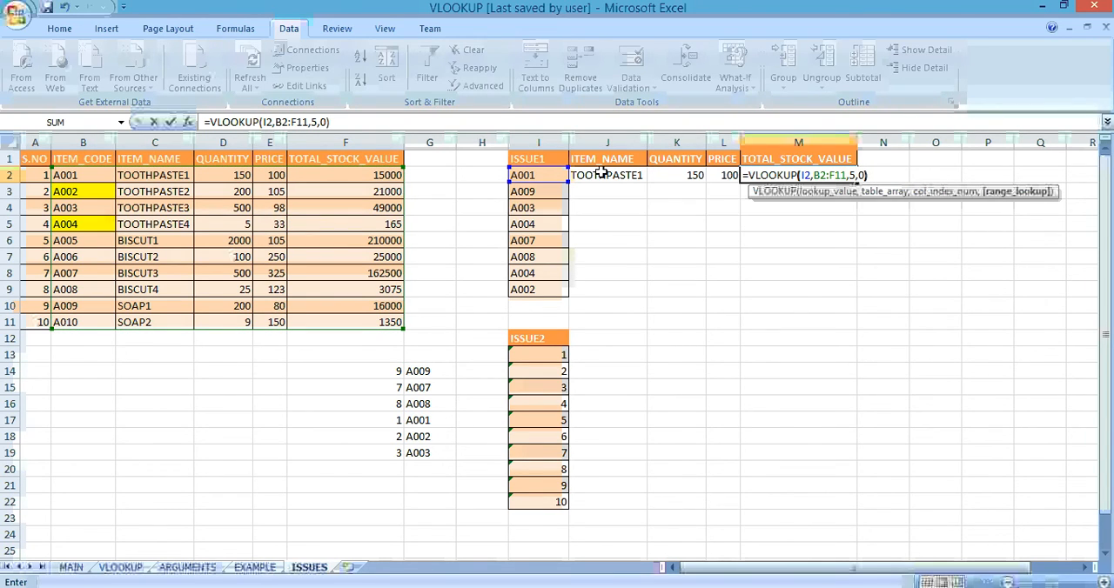
key("Return")
Step: Clear the lookup formulas from J2:M2 in the A001 row of the ISSUE1 table
key("Left")
key("Left")
key("Left")
key("Left")
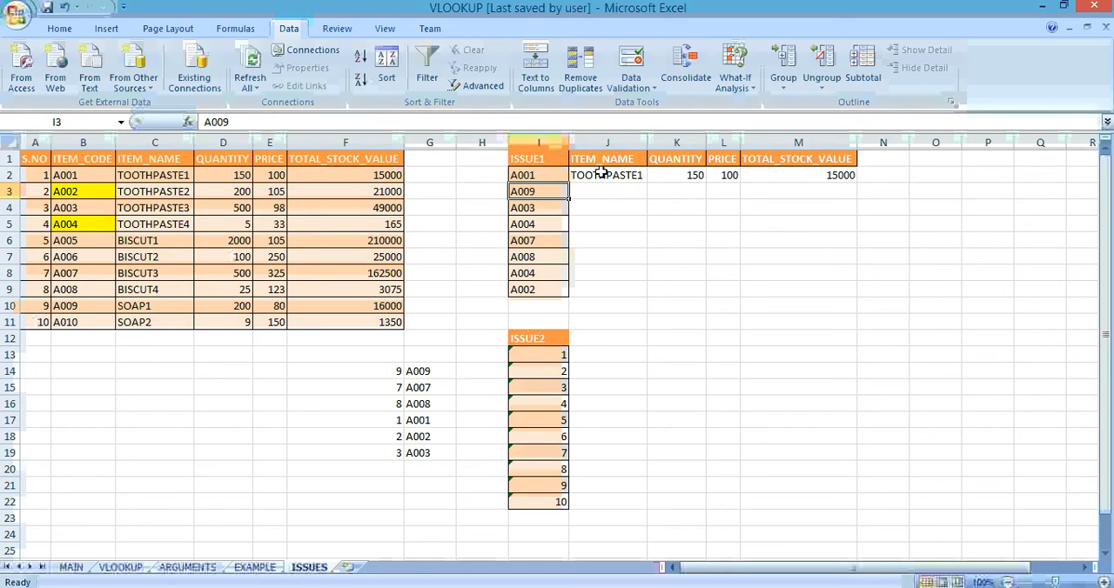
key("Up")
key("Right")
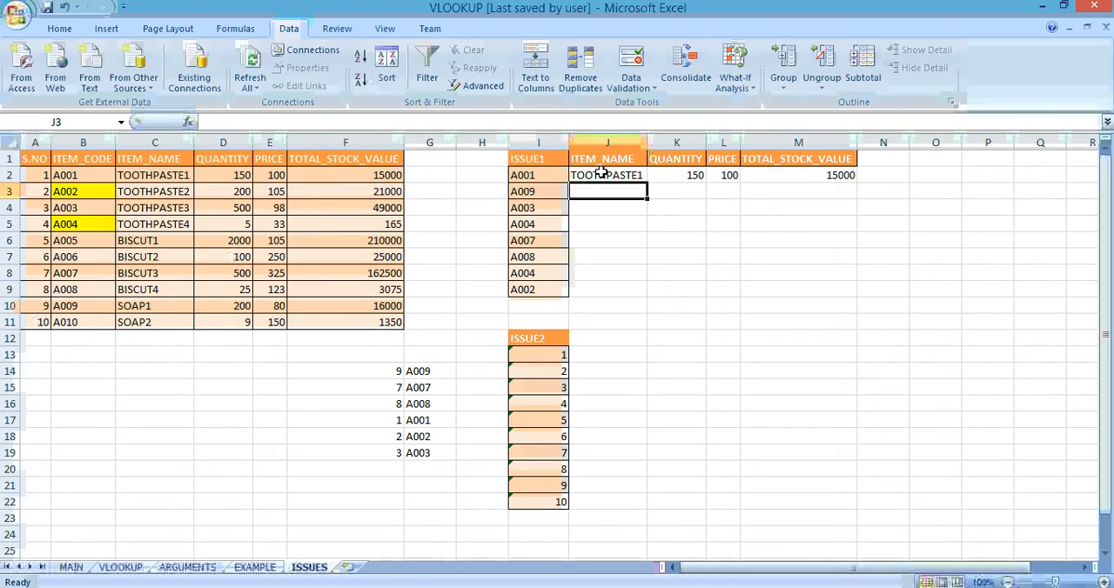
key("shift+Right")
key("shift+Right")
key("shift+Right")
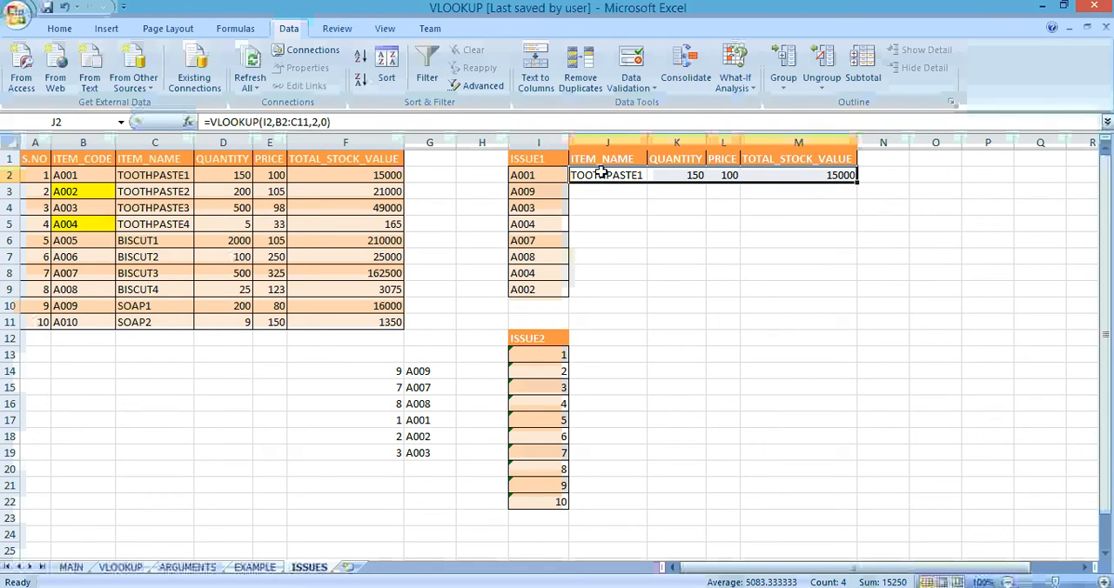
key("Delete")
Step: Start a VLOOKUP formula in J2 with I2 as the lookup value
left_click(600, 172)
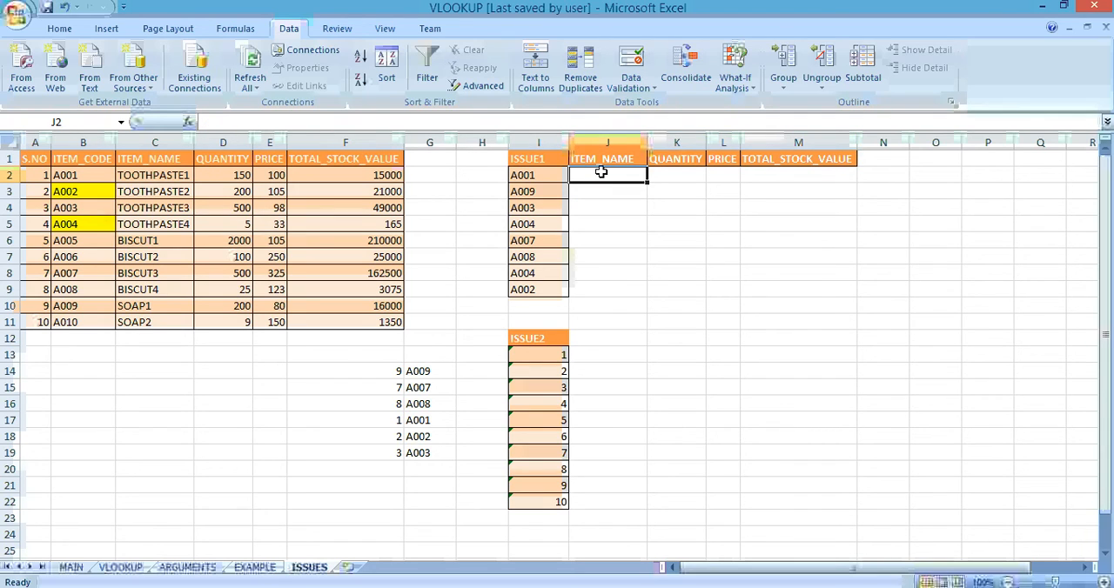
type("=vl")
key("Tab")
key("Left")
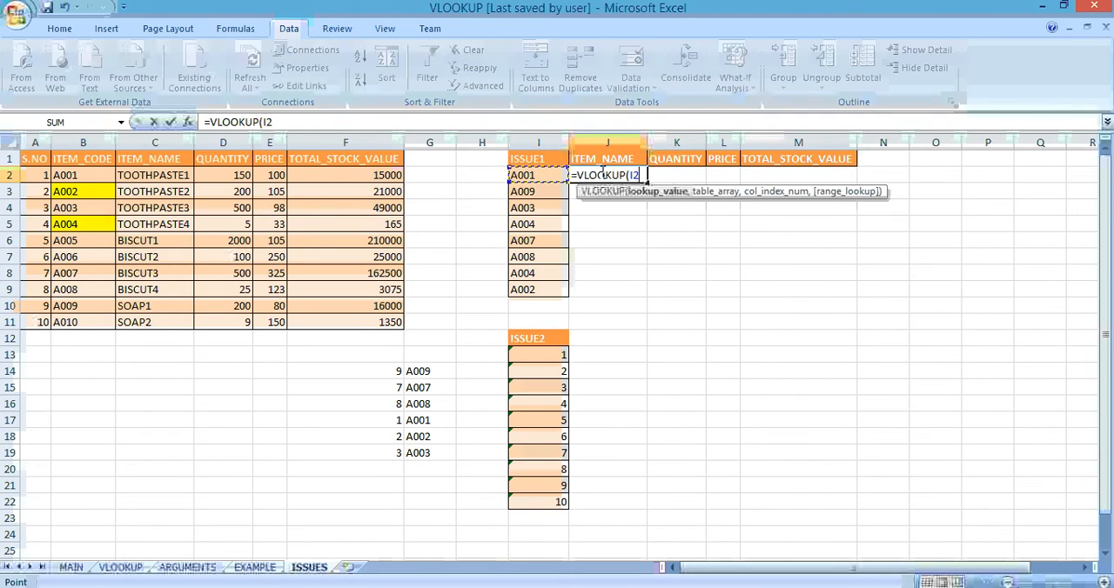
type(",")
Step: Complete the J2 formula with the absolute table array $B$2:$F$11 and column index 2, leaving the range lookup argument empty
key("Left")
key("Left")
key("Left")
key("Left")
key("Left")
key("Left")
key("Left")
key("Left")
key("Left")
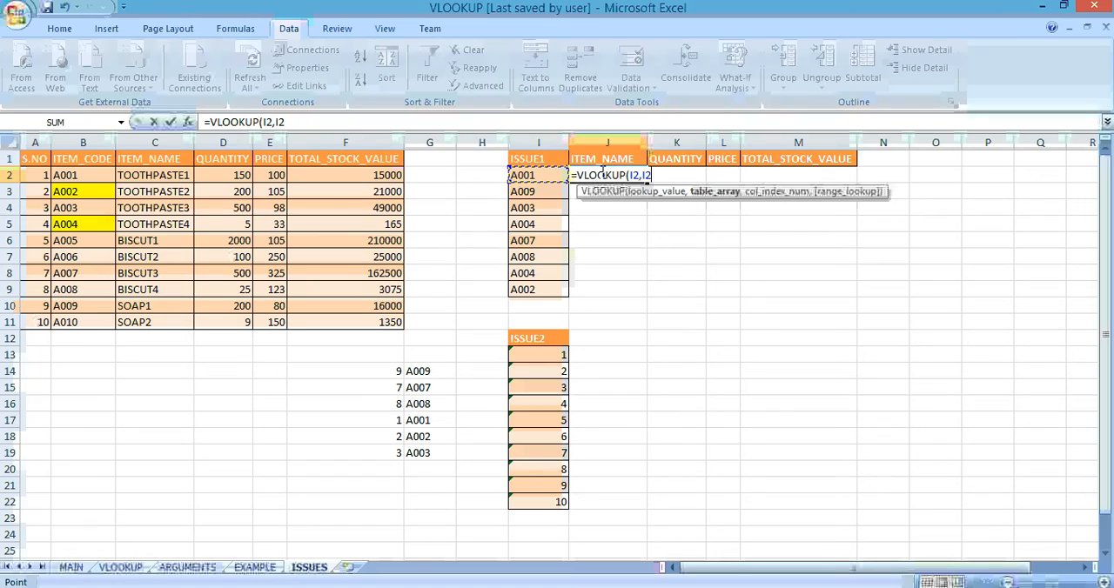
key("Right")
key("shift+Right")
key("shift+Right")
key("shift+Right")
key("shift+Right")
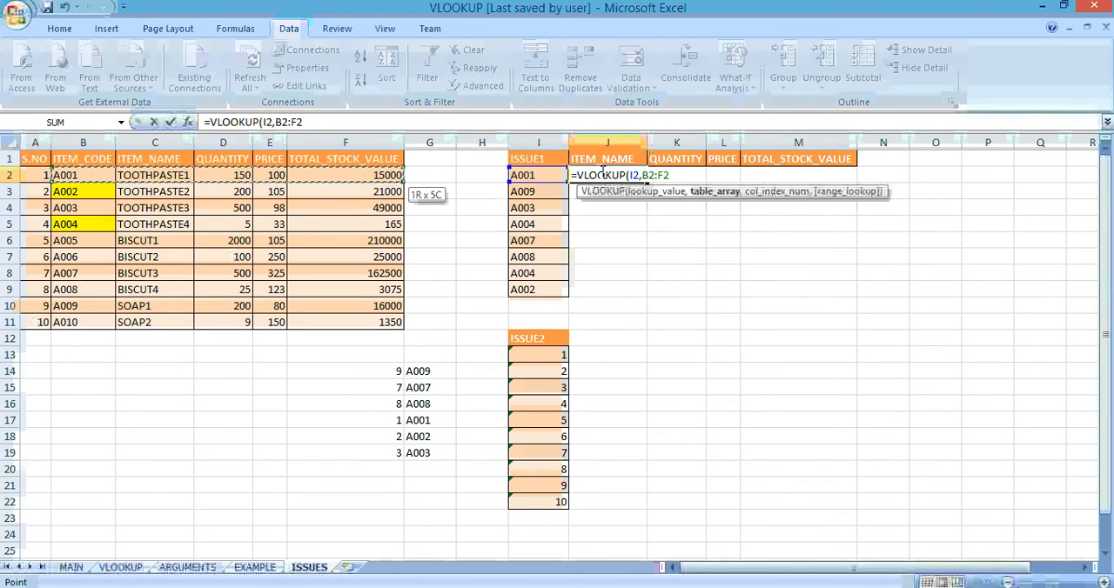
key("ctrl+shift+Down")
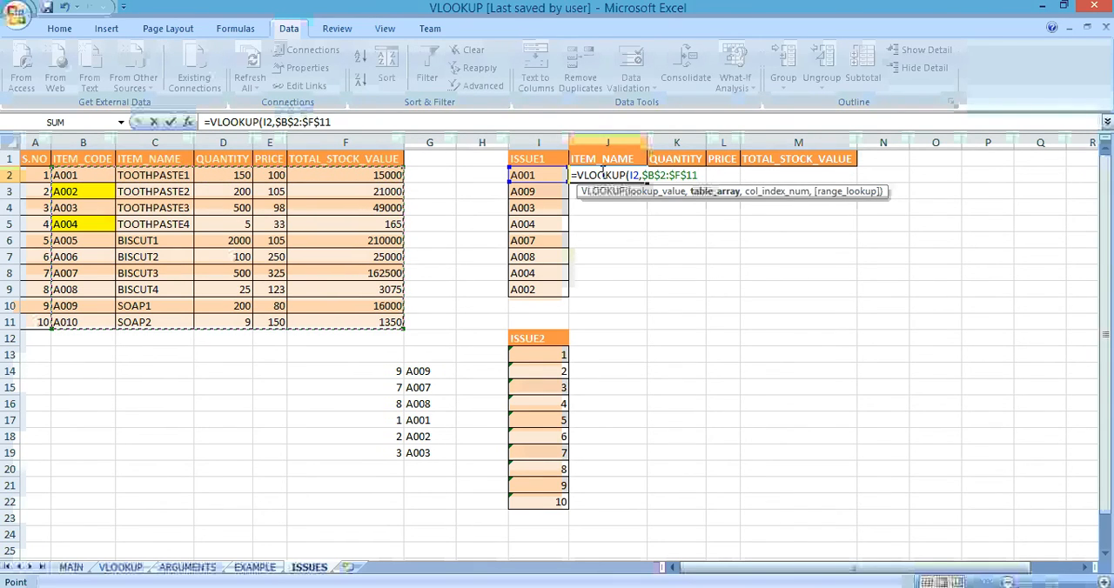
key("F4")
type(",2,)")
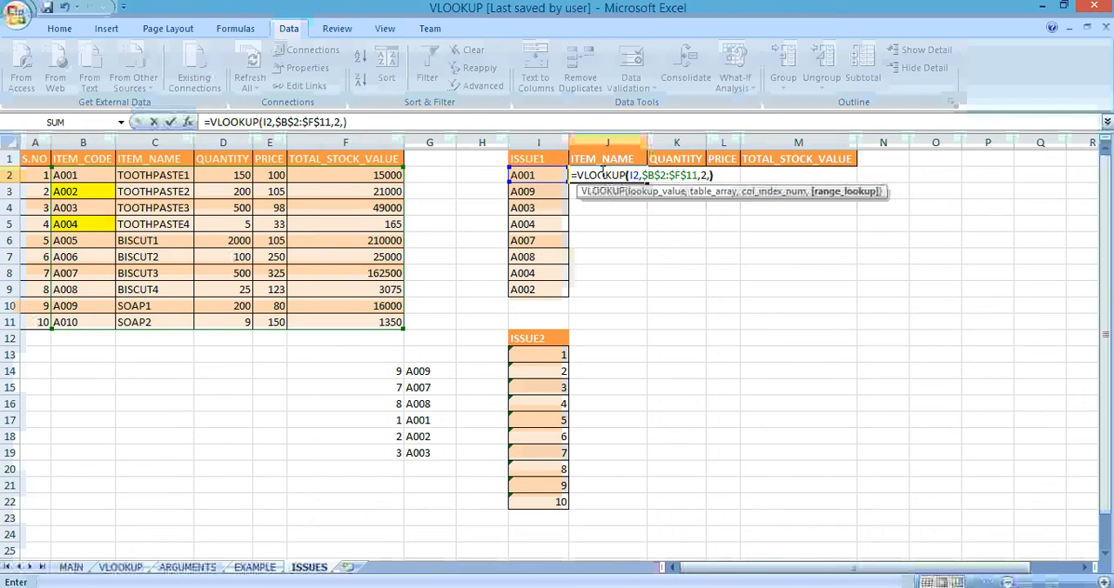
key("Return")
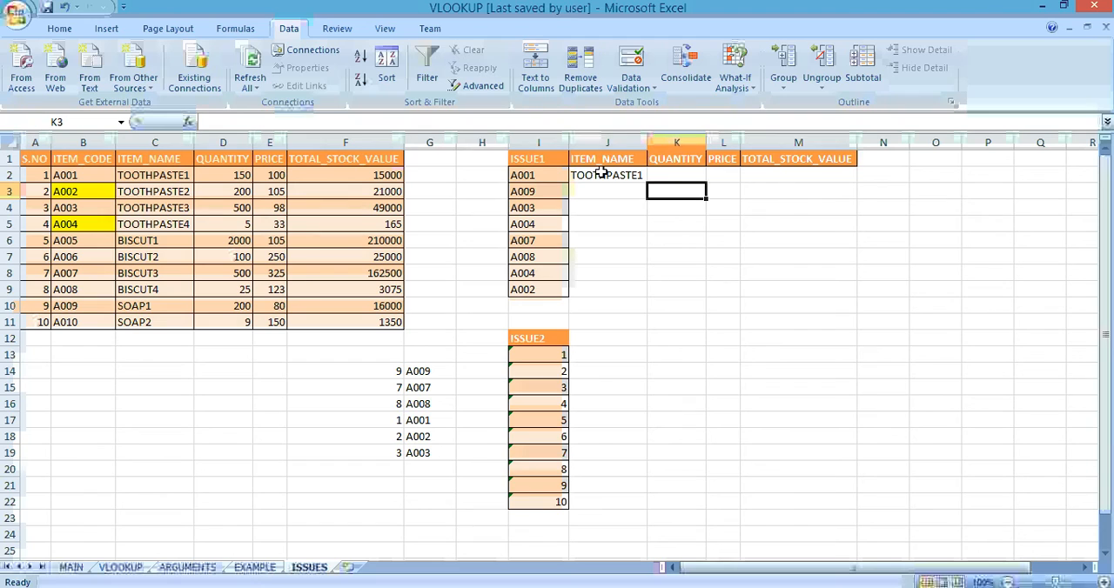
Step: Set the range lookup argument of the J2 formula to 0 for an exact match
left_click(600, 173)
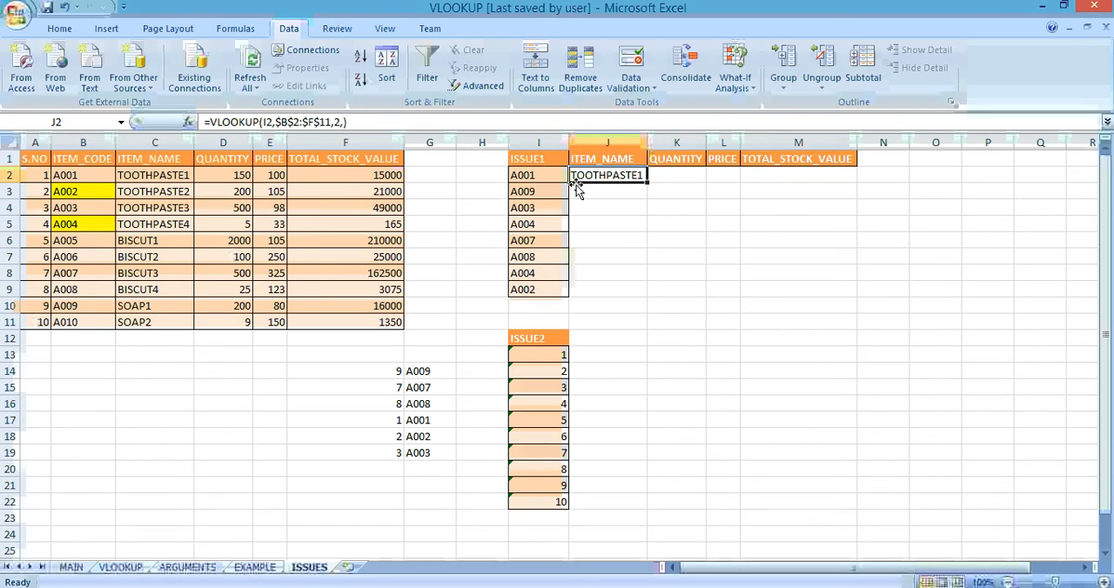
left_click(345, 122)
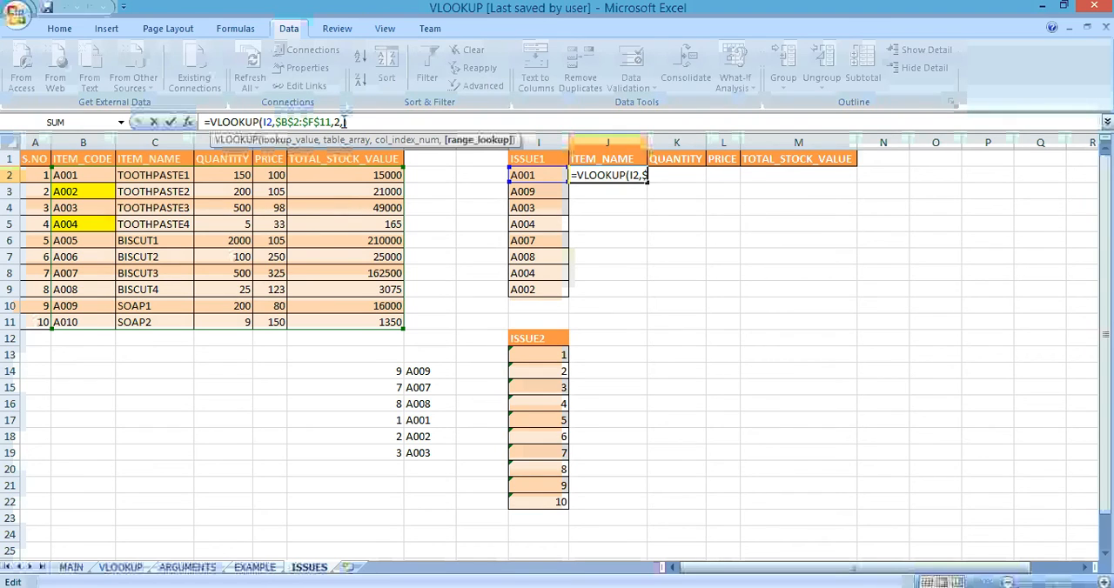
type("0")
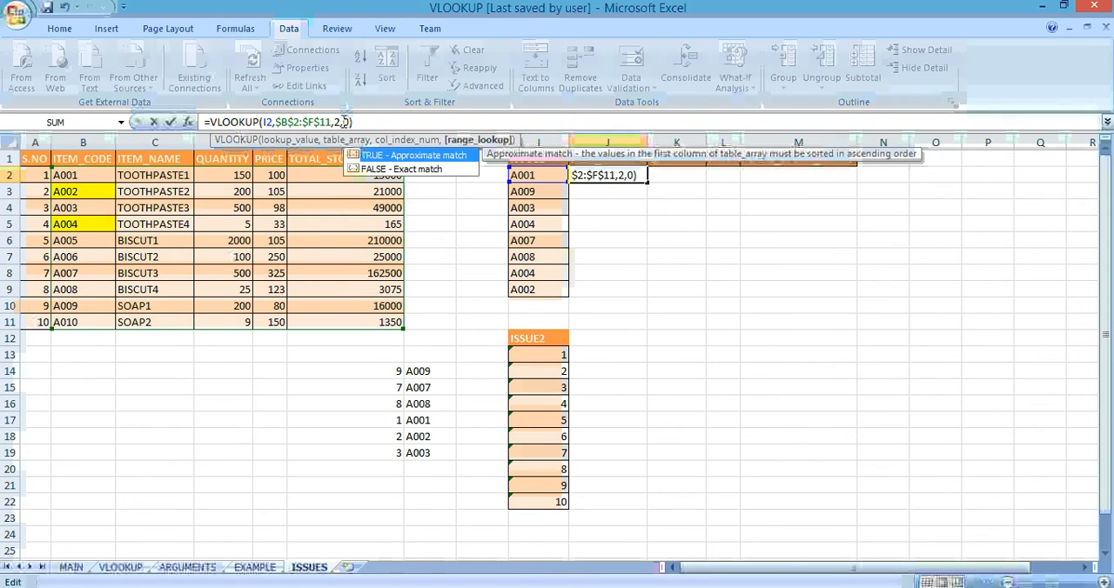
key("Return")
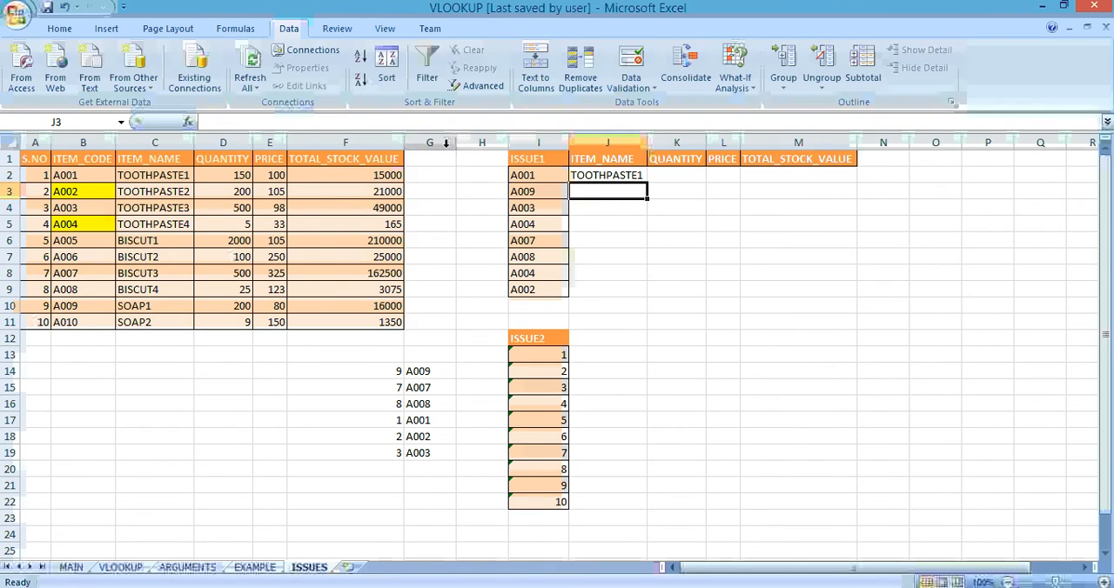
Step: Copy the full text of the VLOOKUP formula in J2 without changing the cell
left_click(595, 174)
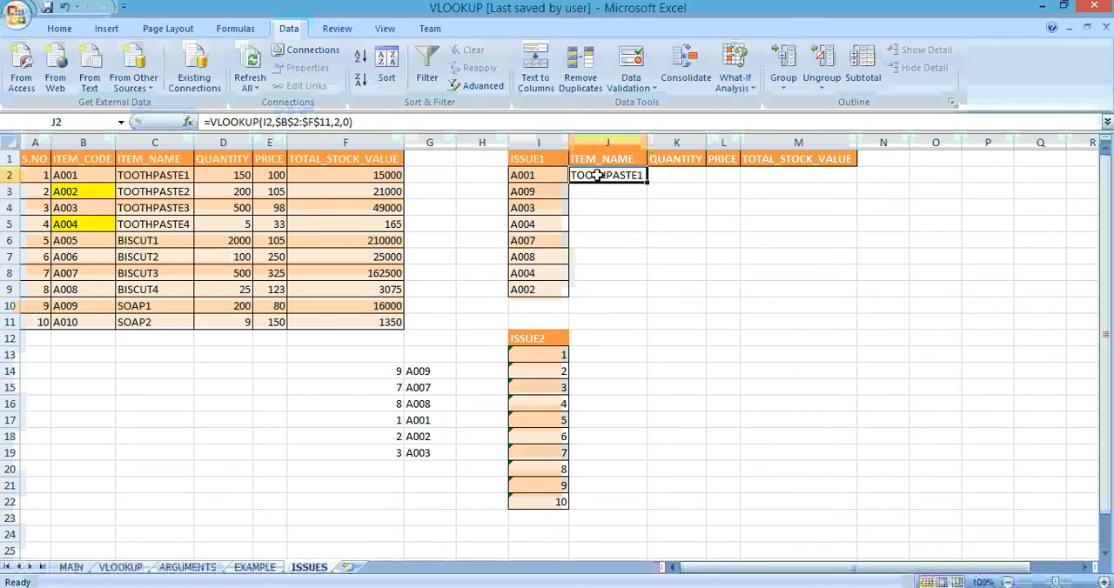
left_click(376, 122)
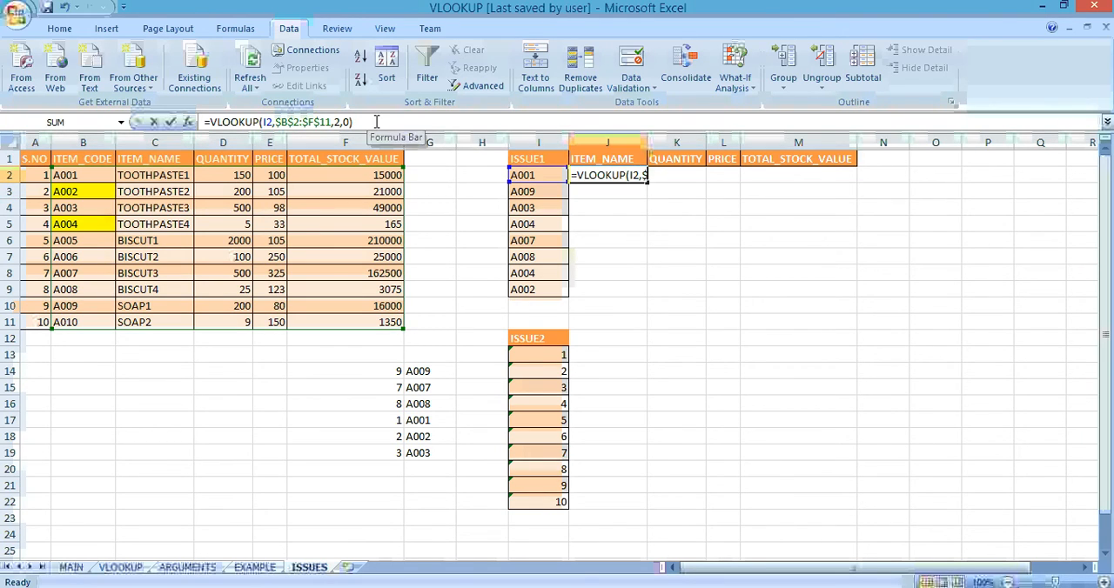
left_click_drag(377, 122, 220, 110)
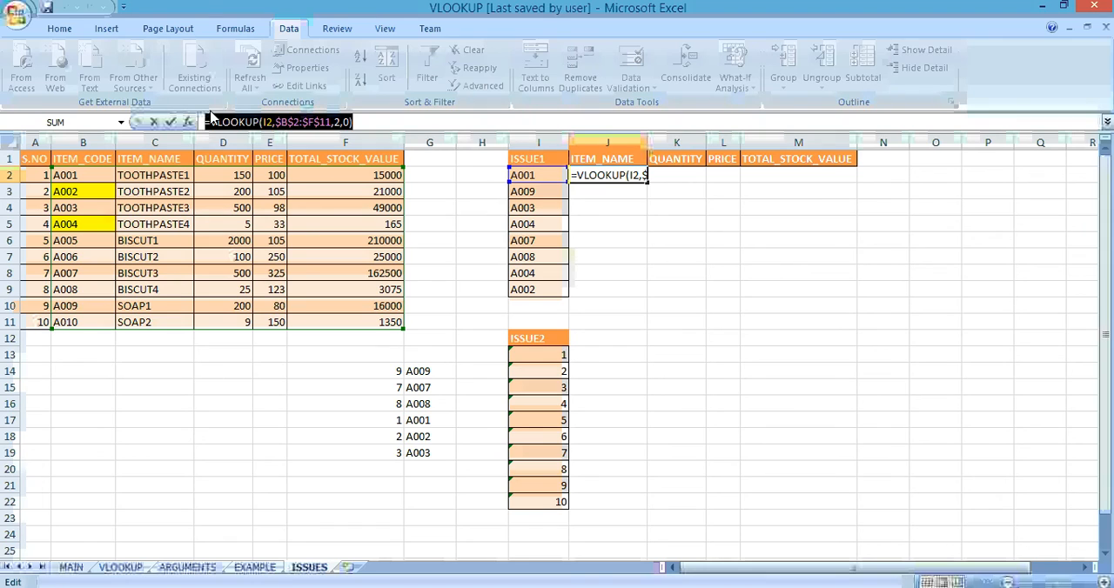
key("ctrl+c")
key("Escape")
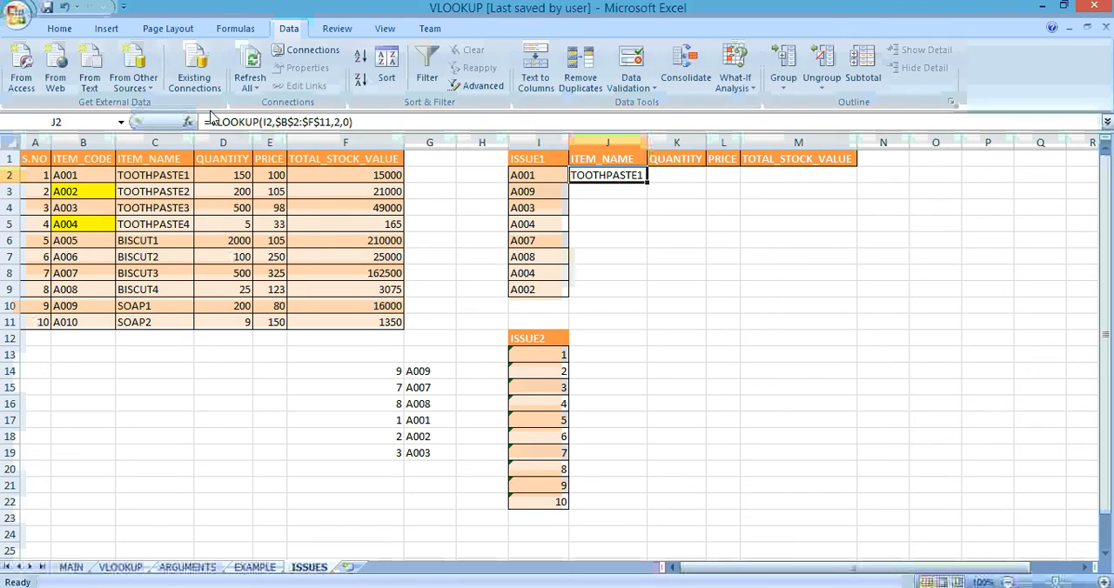
Step: Paste the copied formula into K2 and set its column index to 3 to return the QUANTITY
key("Right")
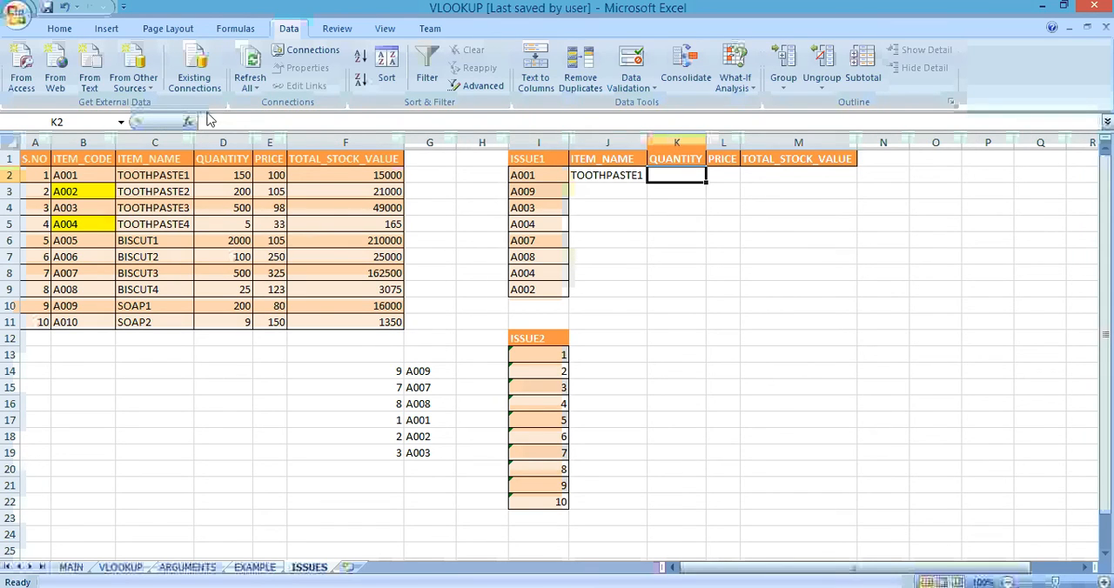
left_click(222, 121)
key("ctrl+v")
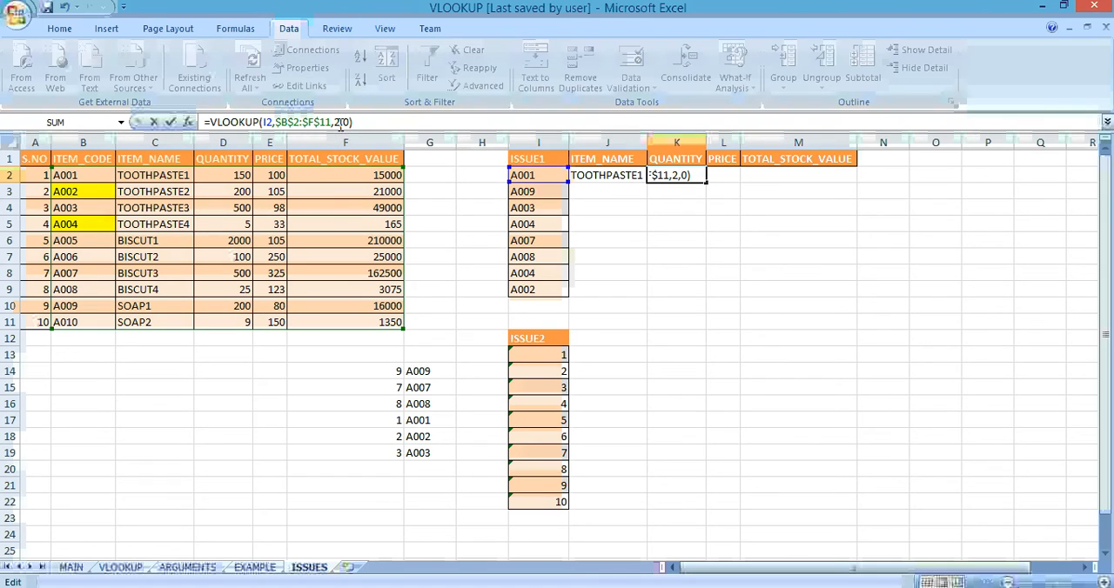
left_click(340, 125)
key("BackSpace")
type("3")
key("Return")
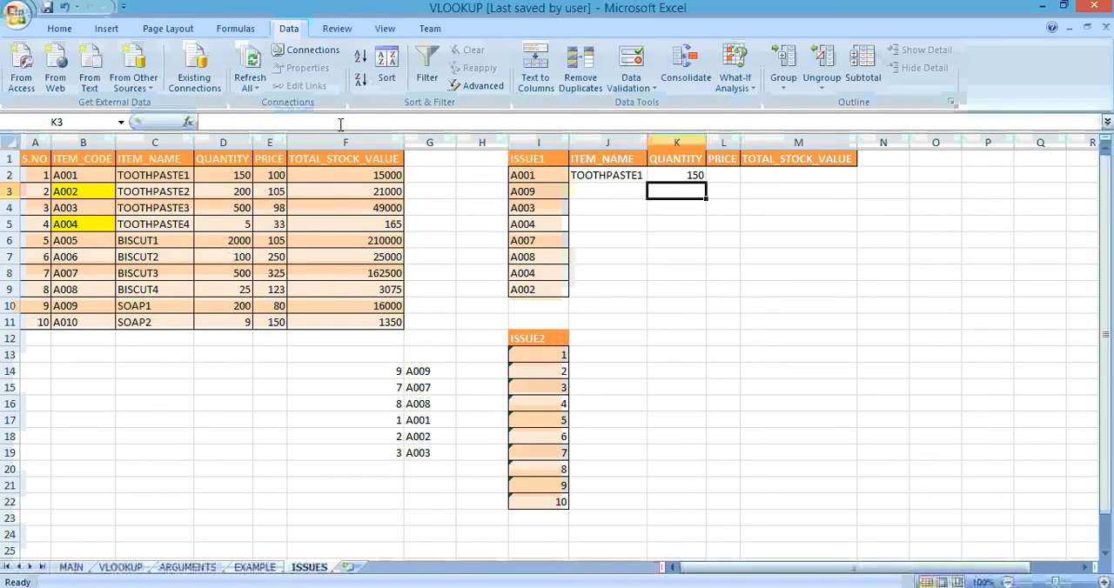
Step: Paste the copied formula into L2 and set its column index to 4 to return the PRICE
key("Up")
key("Right")
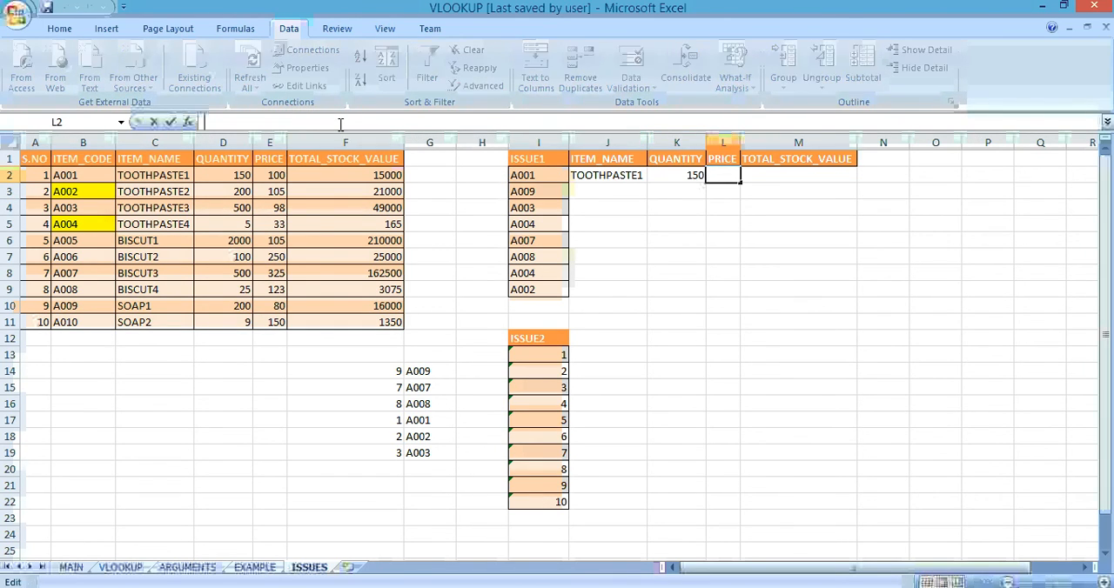
left_click(340, 125)
key("ctrl+v")
left_click(341, 122)
key("BackSpace")
type("4")
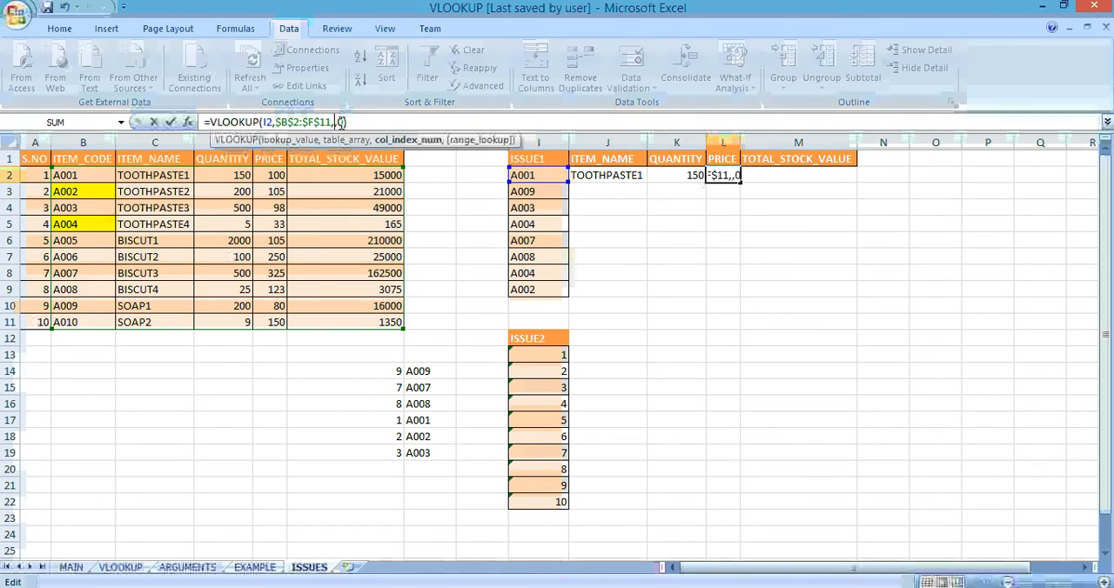
key("Return")
Step: Paste the copied formula into M2 and set its column index to 5 to return the TOTAL_STOCK_VALUE
key("Up")
key("Right")
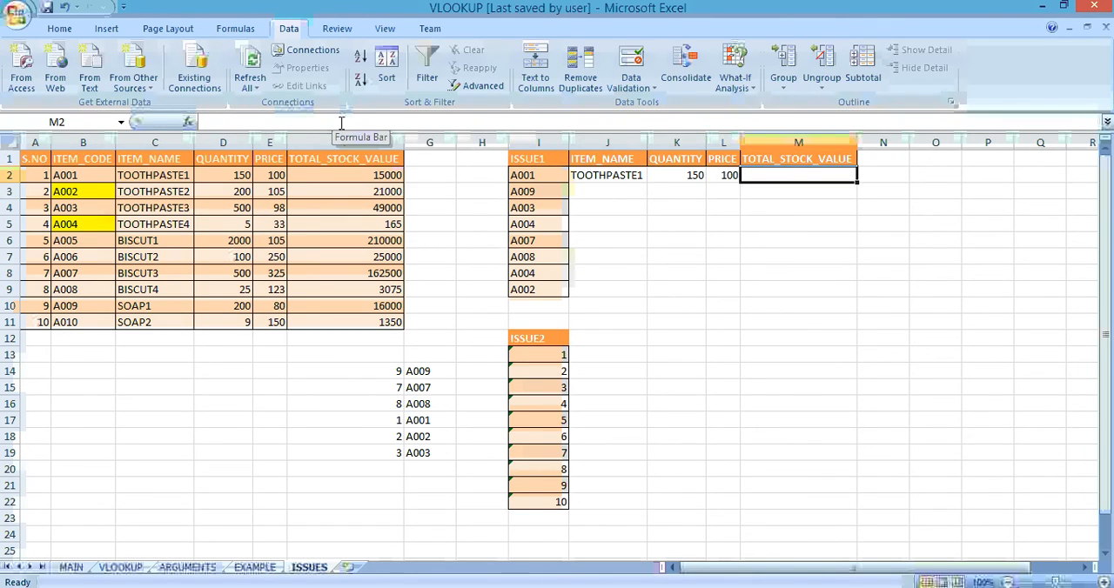
left_click(341, 122)
key("ctrl+v")
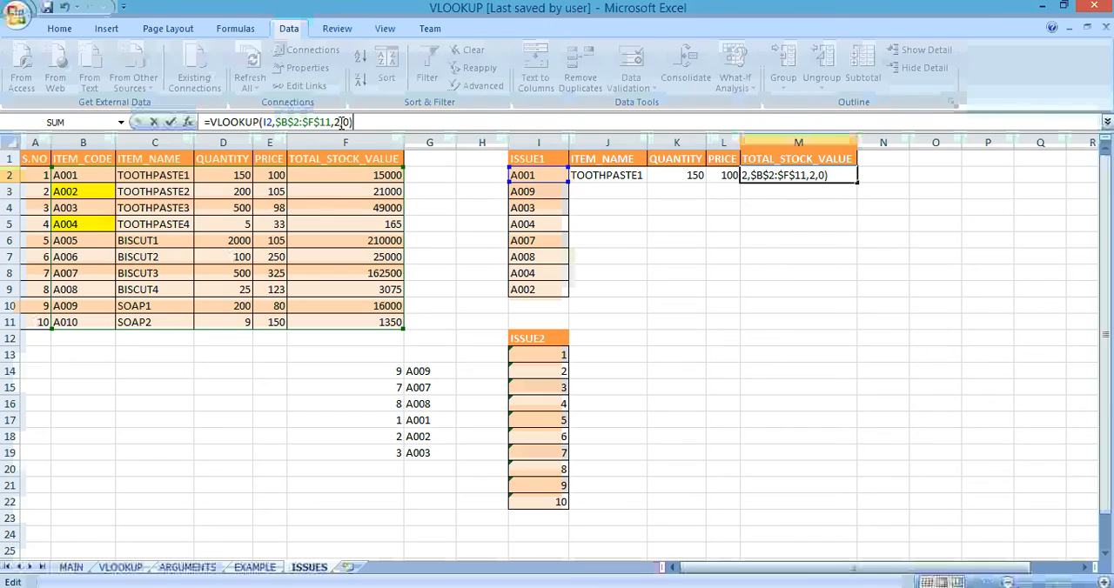
left_click(341, 122)
key("BackSpace")
type("5")
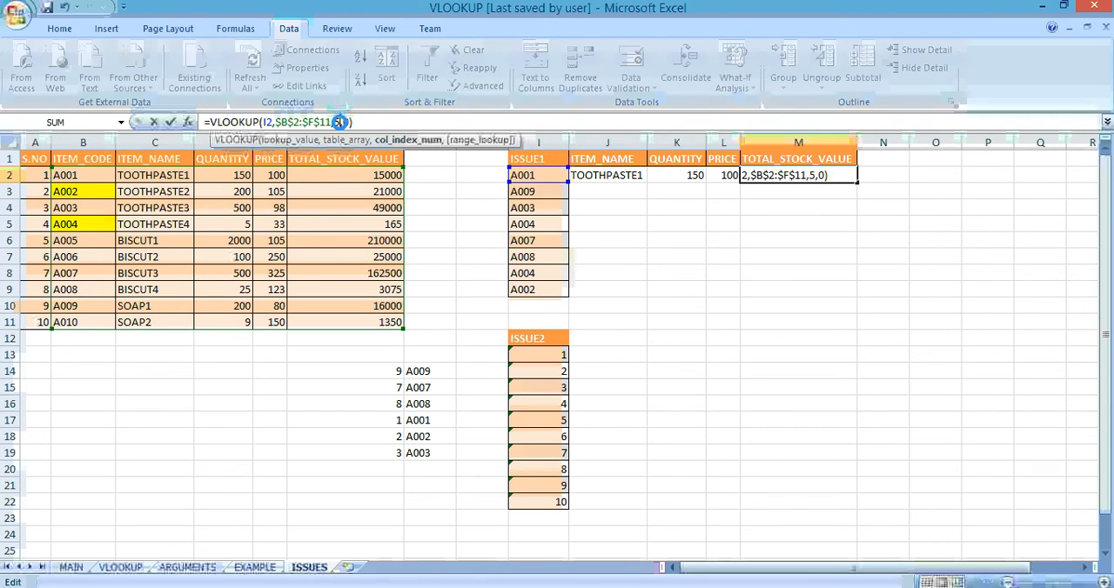
key("Return")
Step: Fill the row 2 lookup formulas down through J2:M9 for all ISSUE1 item codes
key("Left")
key("Left")
key("Left")
key("Left")
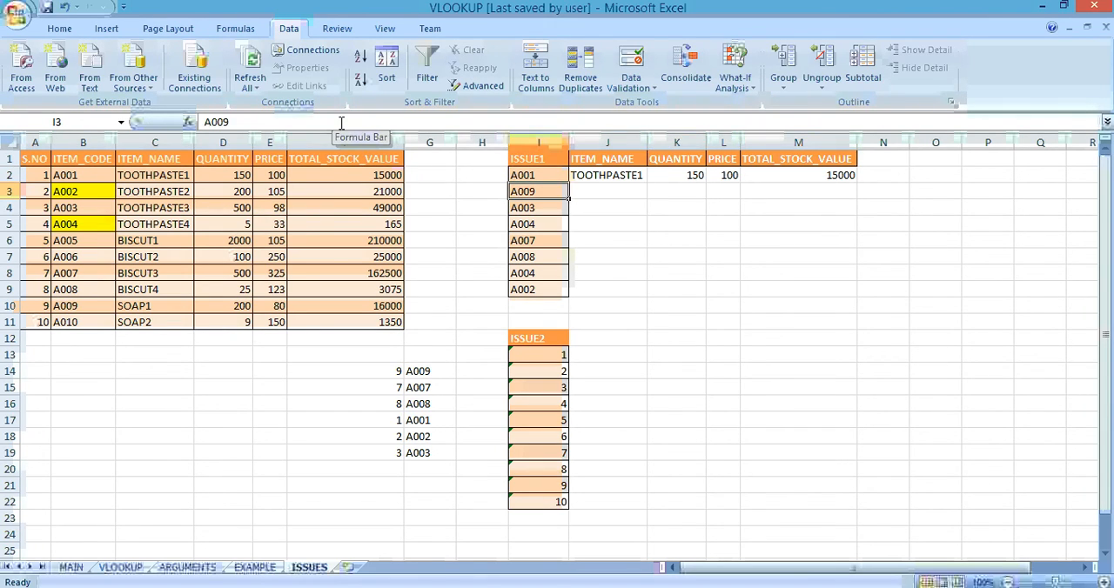
key("ctrl+Down")
key("Right")
key("ctrl+shift+Up")
key("shift+Right")
key("shift+Right")
key("shift+Right")
key("shift+Right")
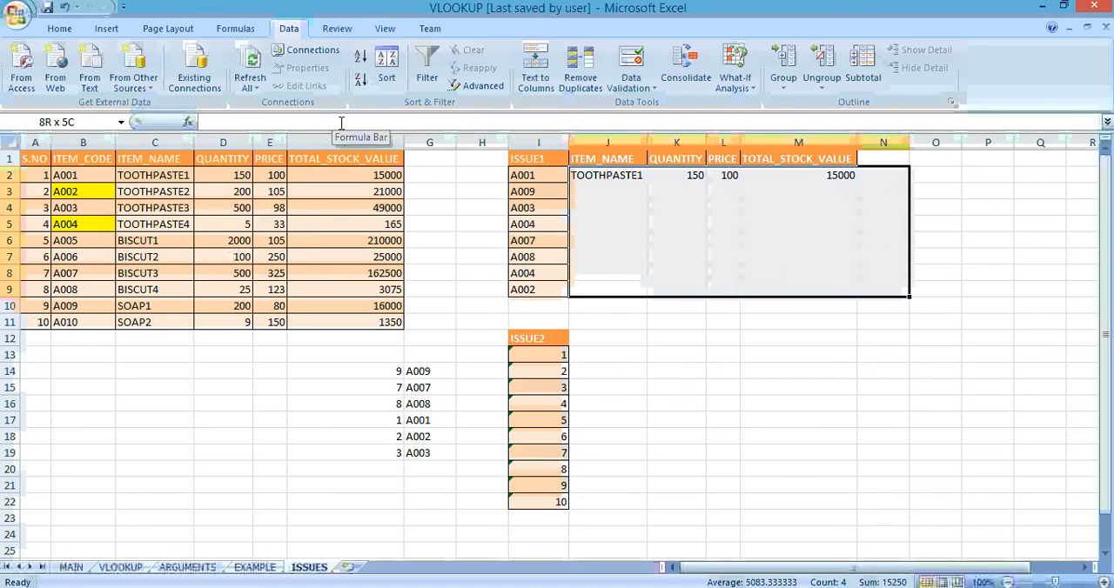
key("shift+Left")
key("ctrl+d")
Step: Start a VLOOKUP formula in J13 using the first ISSUE2 number, I13, as the lookup value
key("Down")
key("Down")
key("Down")
key("Down")
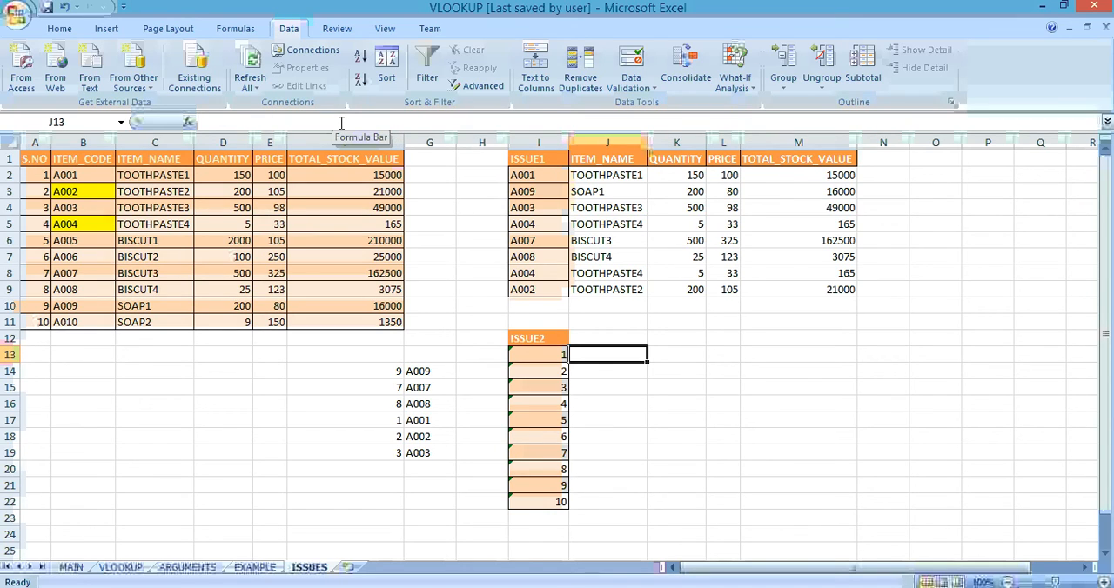
type("=vl")
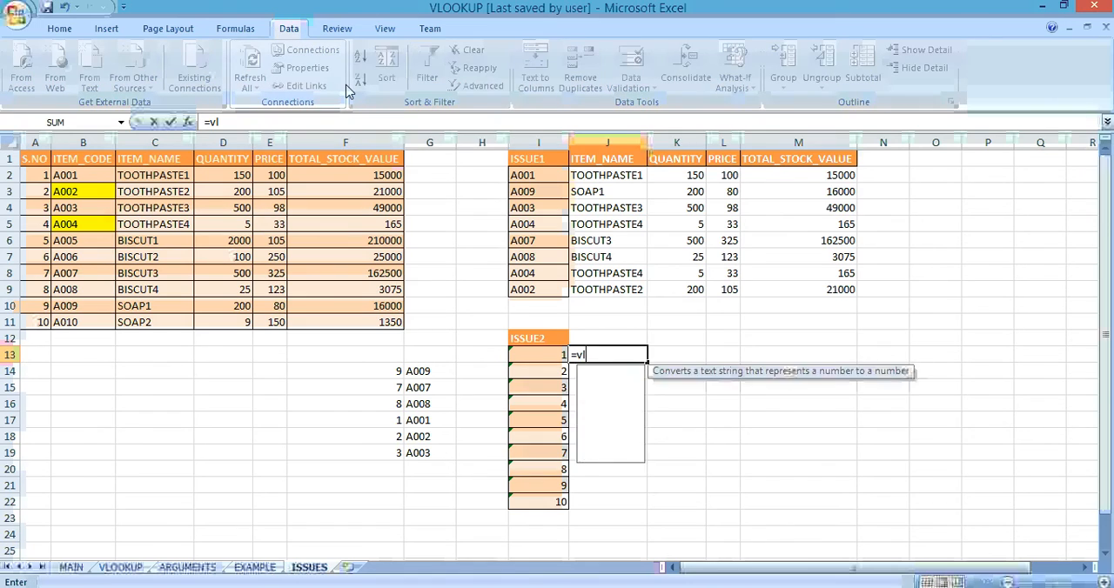
key("Tab")
key("Left")
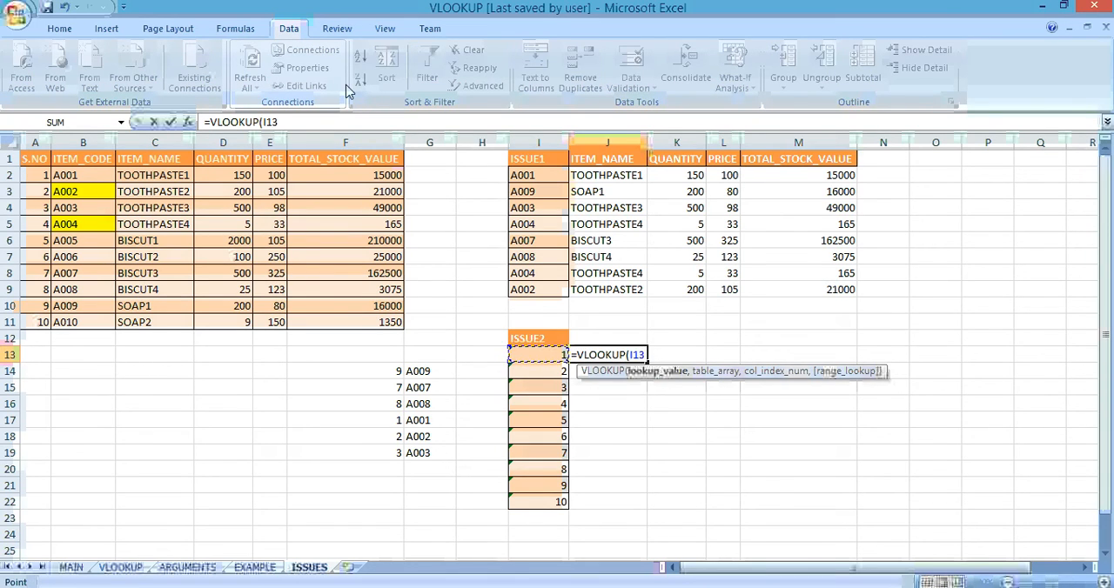
type(",")
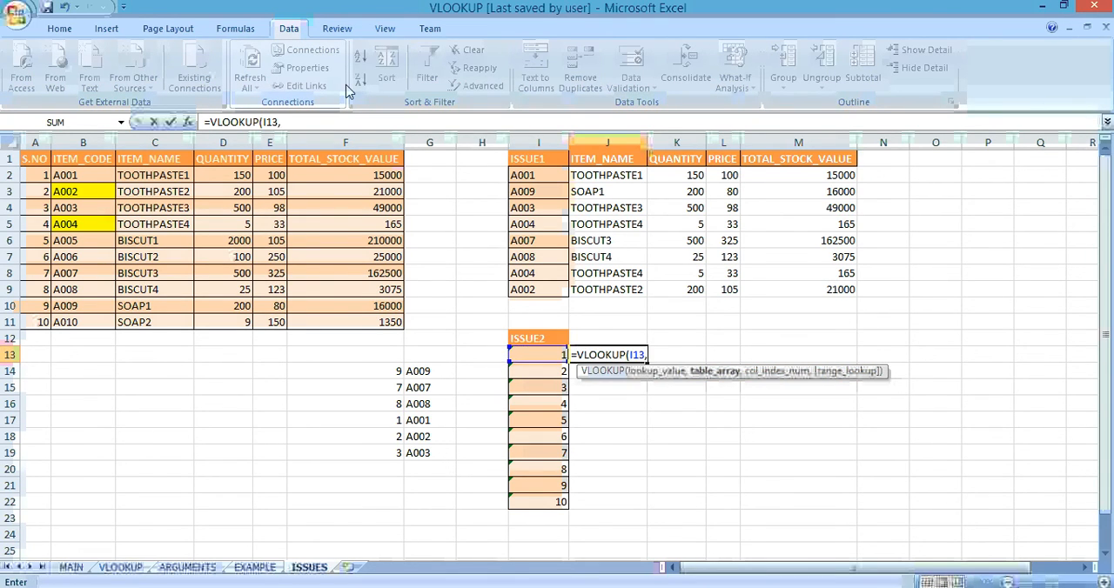
Step: Complete the J13 VLOOKUP with table range A2:B11, column index 2 and range lookup 0
key("Home")
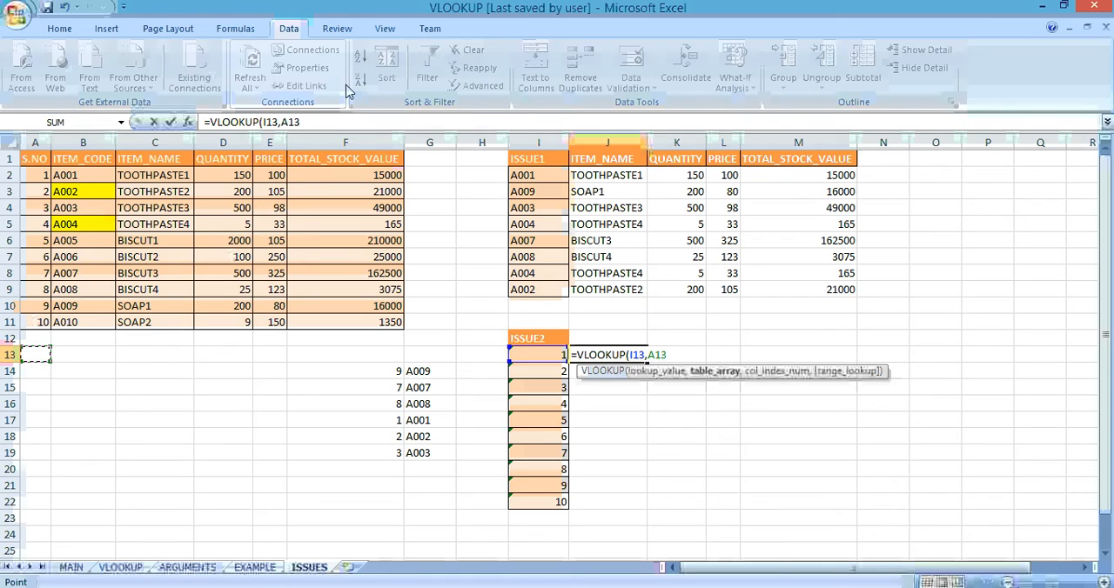
key("ctrl+Home")
key("Down")
key("shift+Right")
key("ctrl+shift+Down")
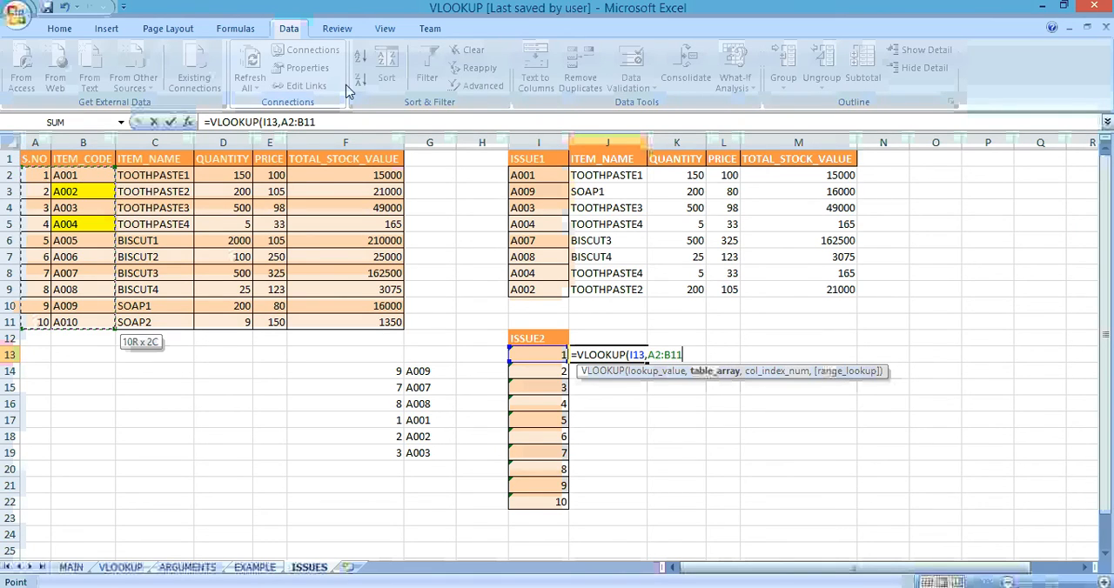
type(",2,0")
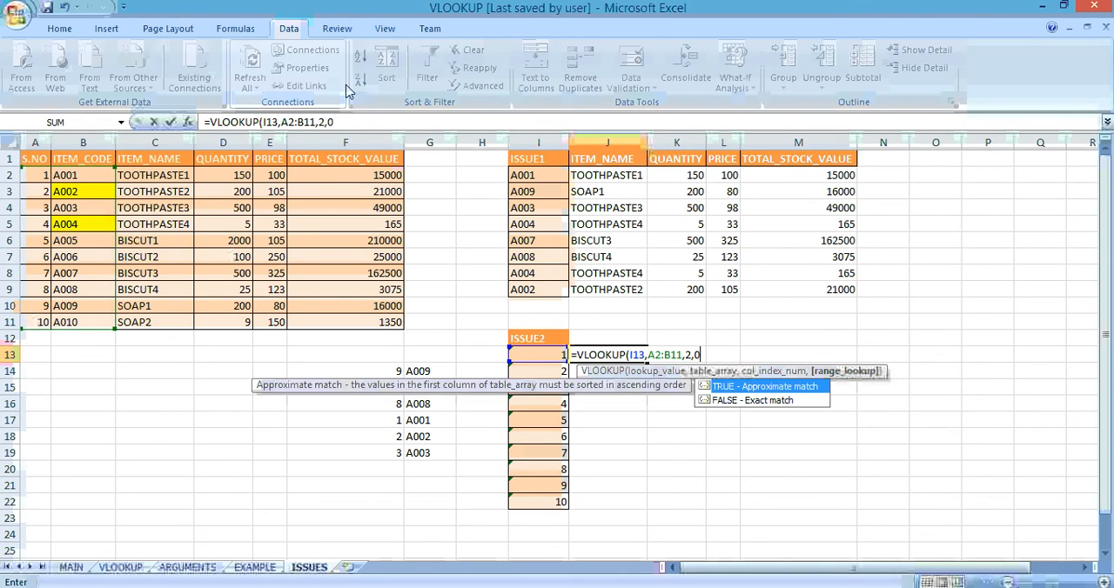
key("Return")
key("Up")
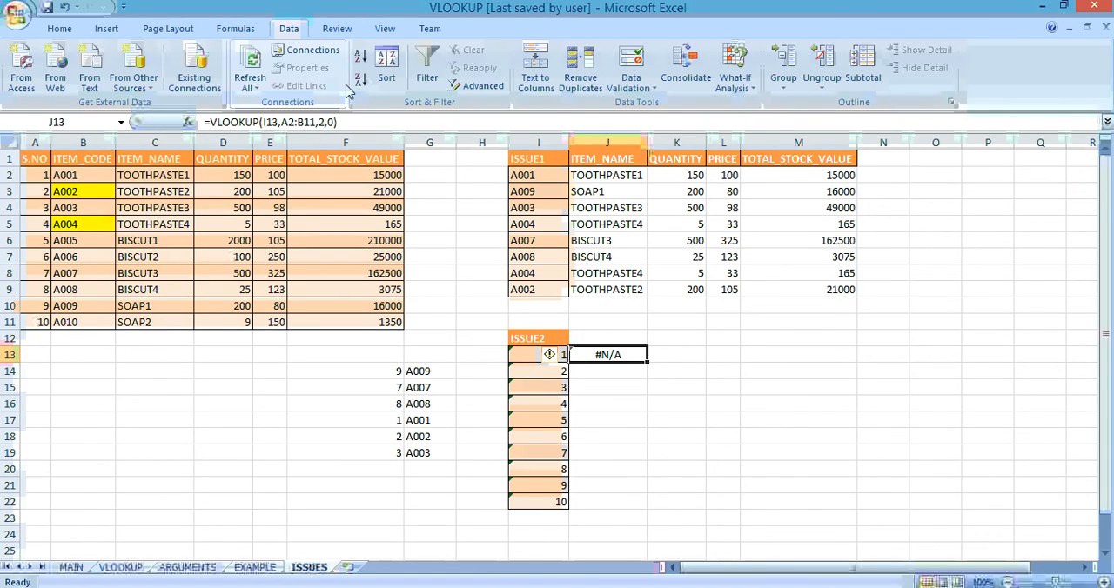
Step: Check the references in the J13 formula and how the number in I13 is stored
left_click(350, 119)
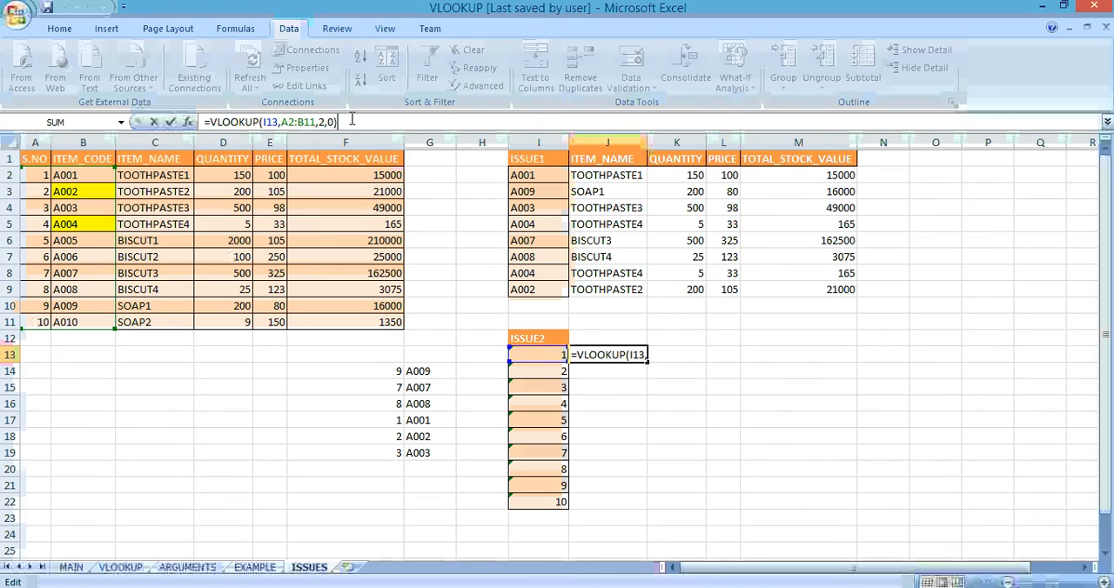
key("Return")
key("Left")
key("ctrl+shift+Down")
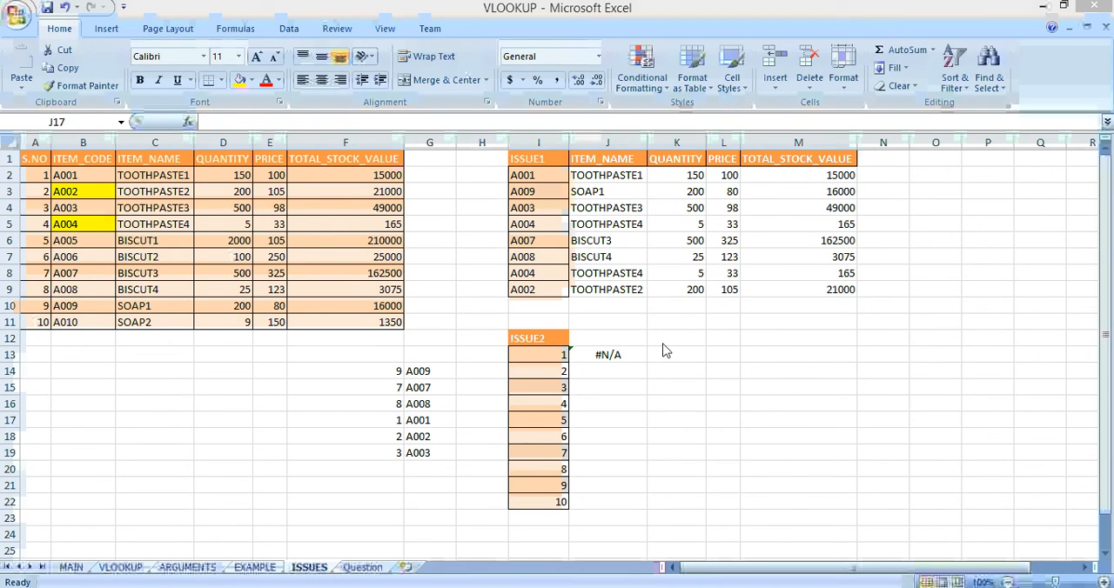
left_click(559, 353)
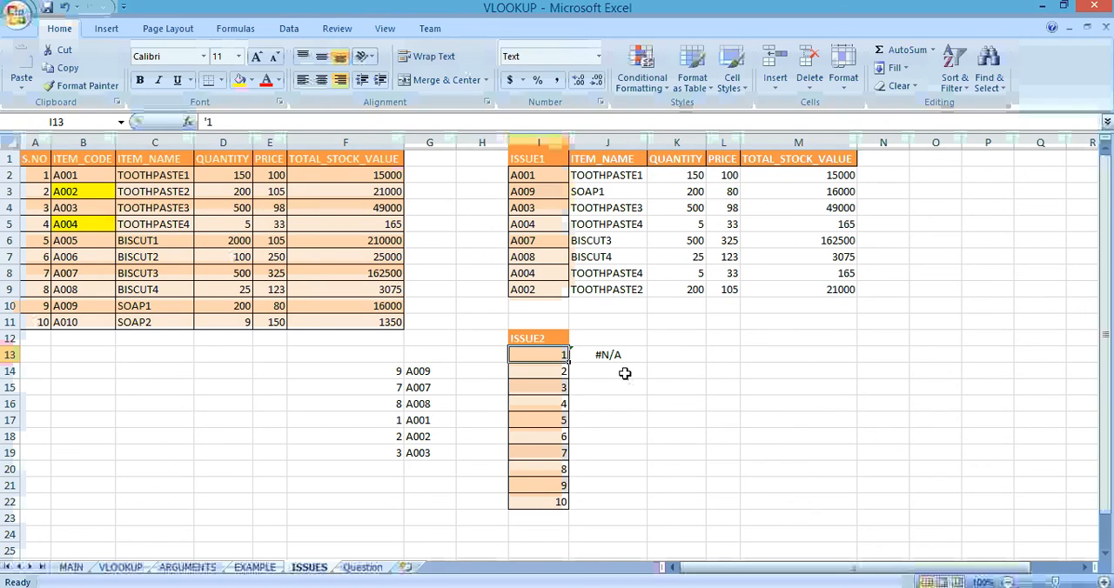
Step: Run Text to Columns on the S.NO values in A2:A11 with the default Delimited settings
key("Home")
key("Up")
key("Up")
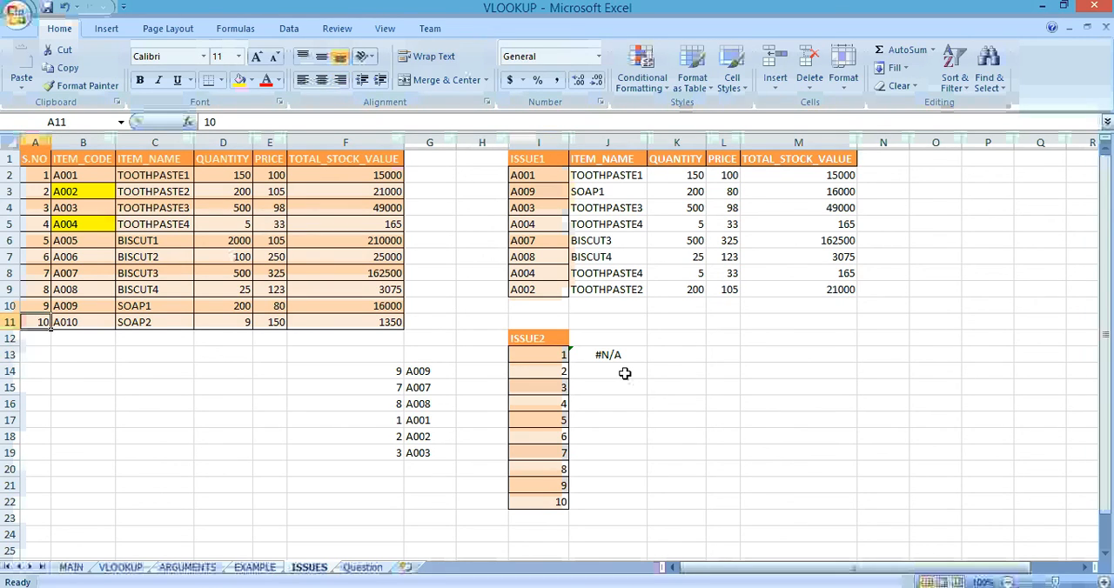
key("ctrl+Up")
key("Down")
key("ctrl+shift+Down")
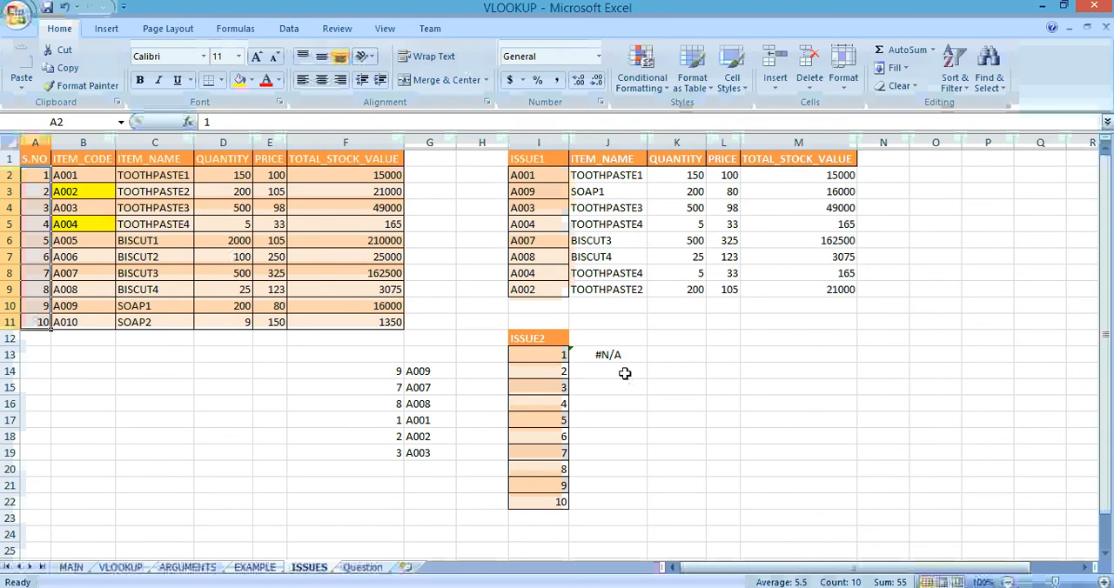
key("alt+a+e")
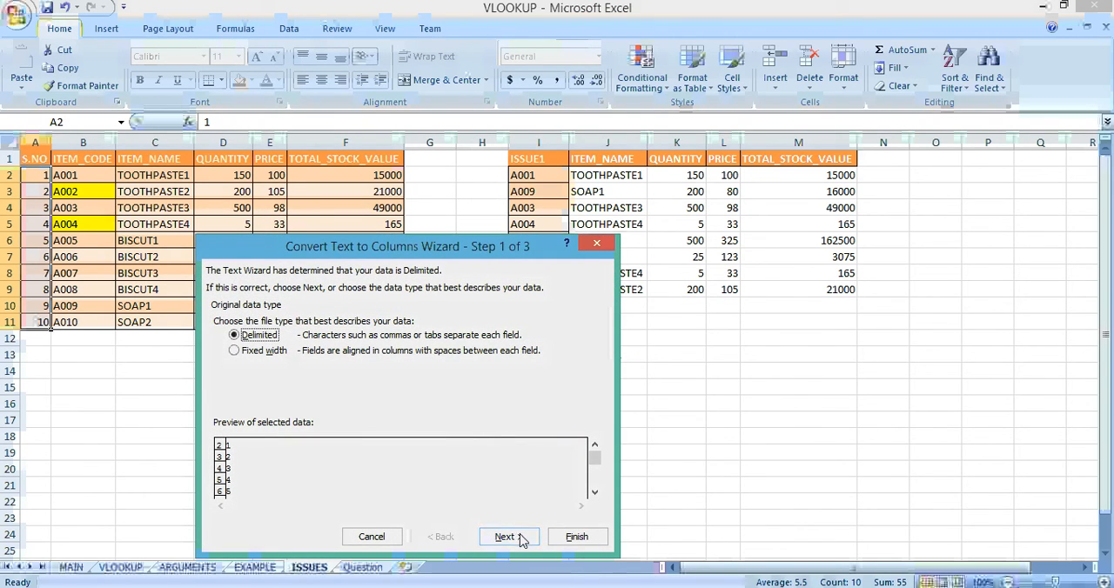
left_click(576, 537)
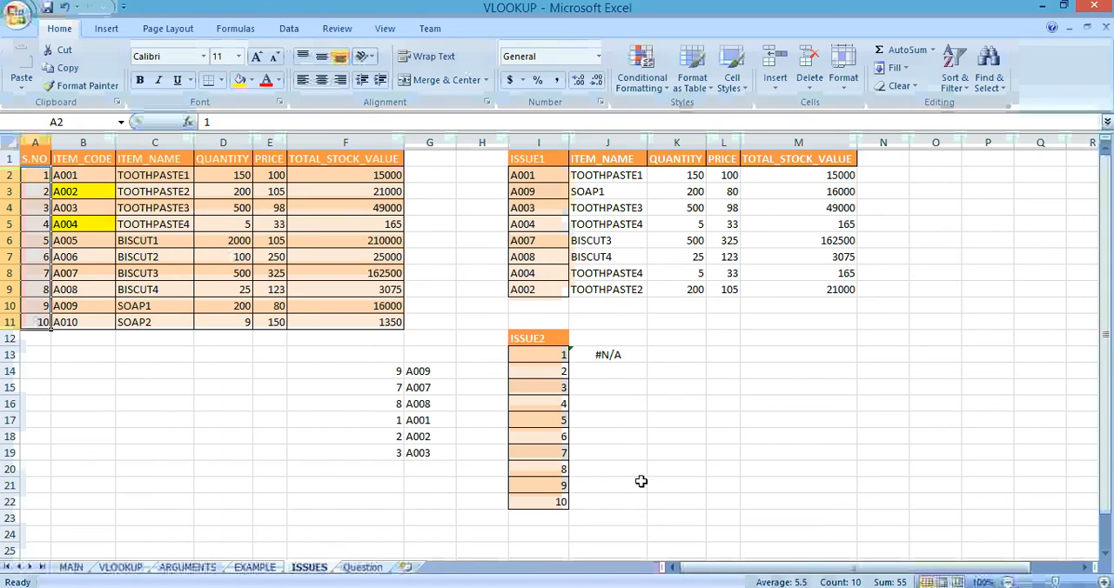
Step: Convert the ISSUE2 text numbers in I13:I22 to real numbers using Text to Columns with the default Delimited settings
left_click(552, 353)
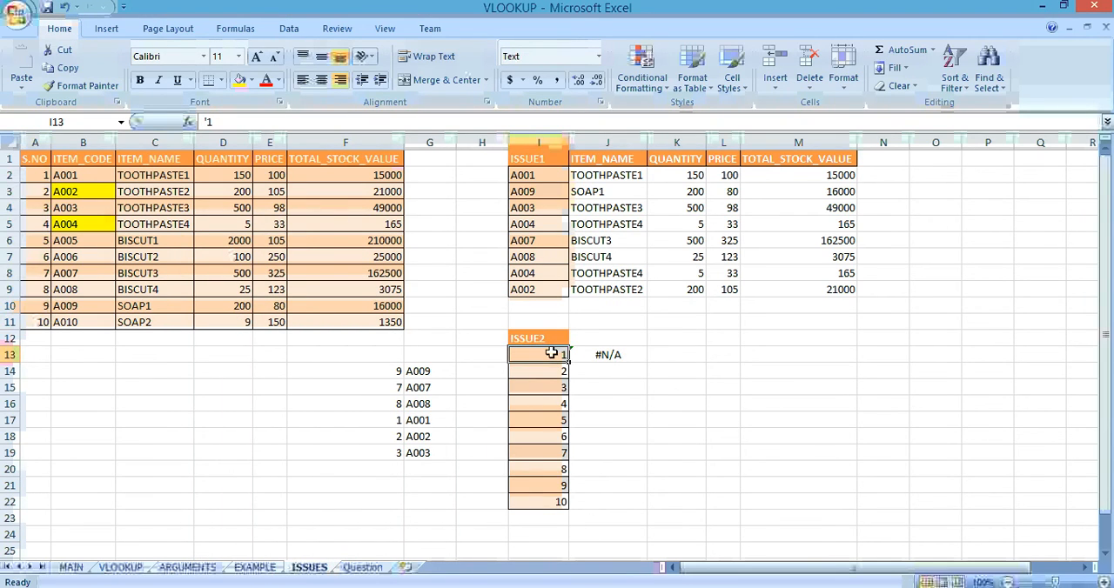
key("ctrl+shift+Down")
key("alt+a+e")
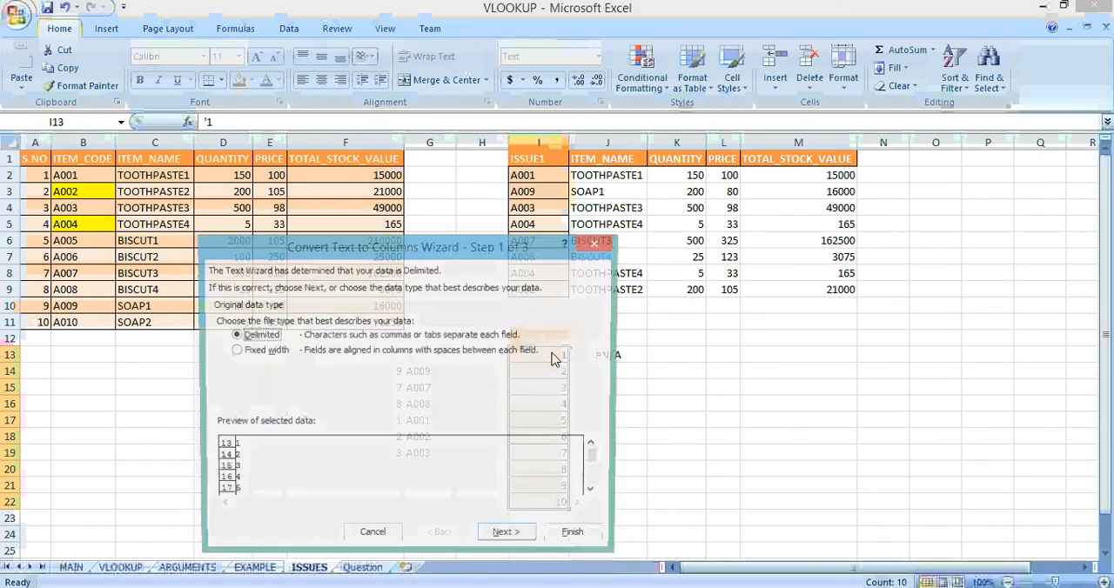
left_click(564, 537)
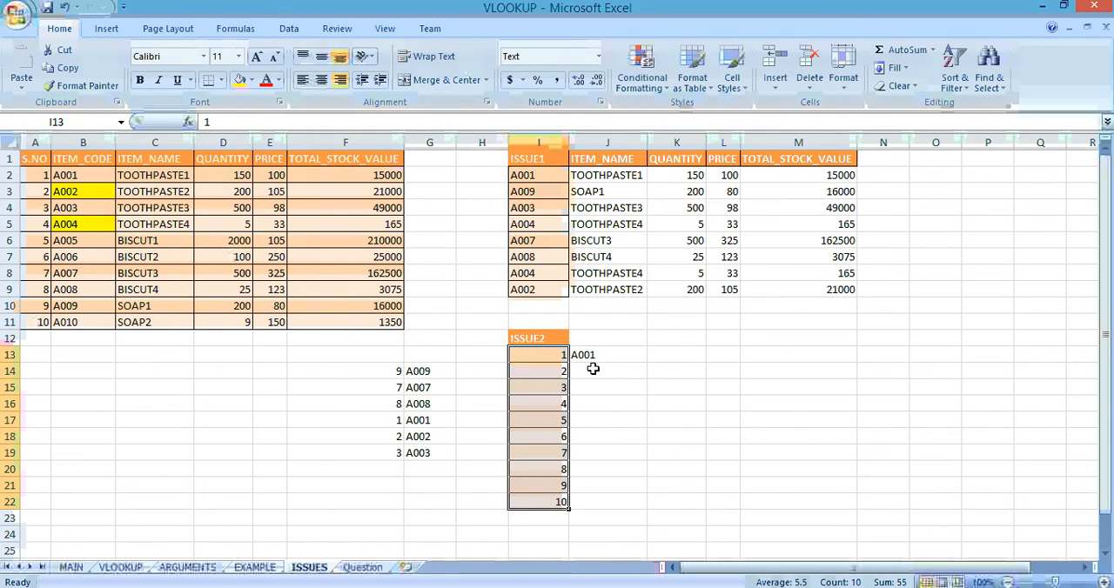
Step: Fill the J13 lookup formula down through J22 for all ISSUE2 numbers
left_click(603, 355)
left_click(562, 361)
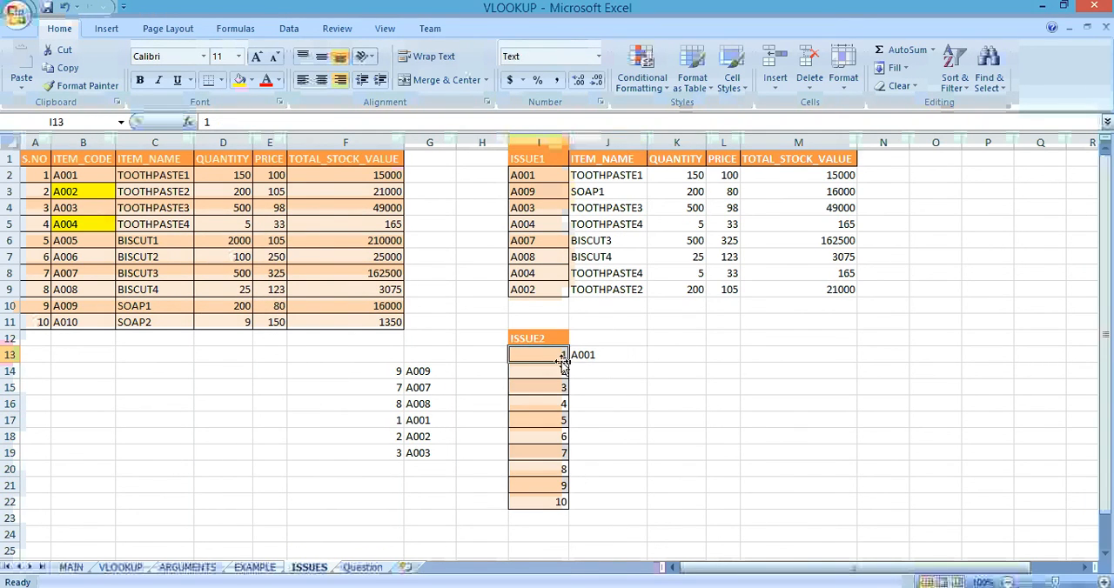
key("ctrl+Down")
key("Right")
key("ctrl+shift+Up")
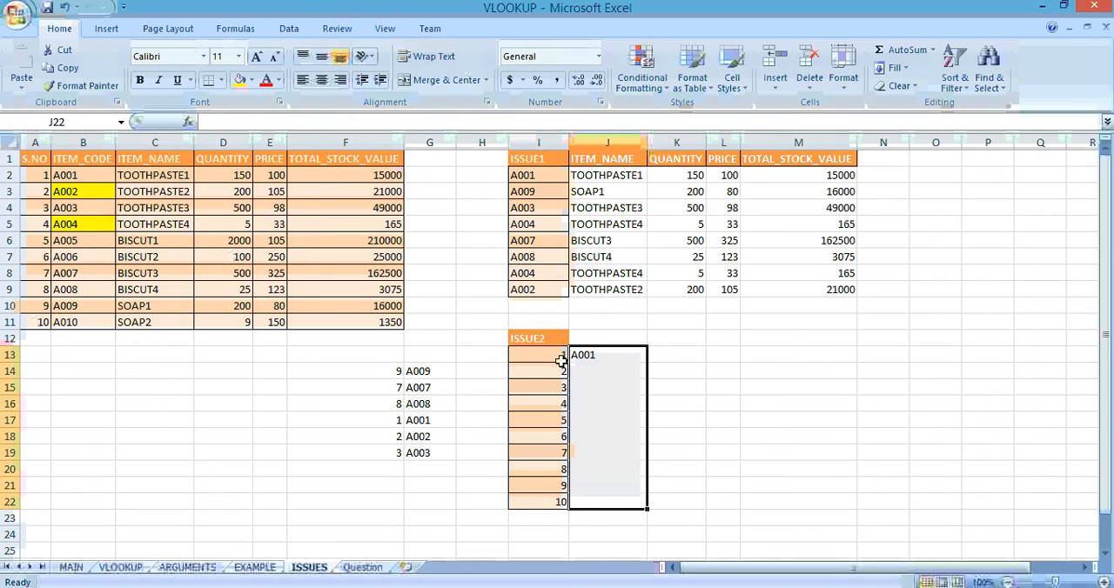
key("ctrl+d")
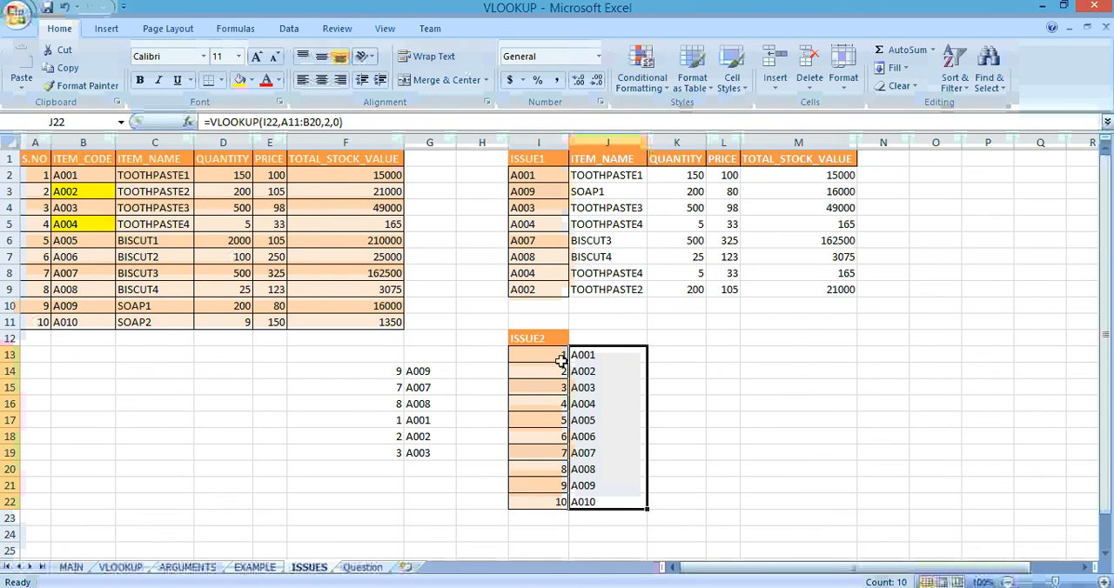
key("ctrl+Down")
key("ctrl+Up")
key("ctrl+Up")
key("ctrl+Up")
key("ctrl+Up")
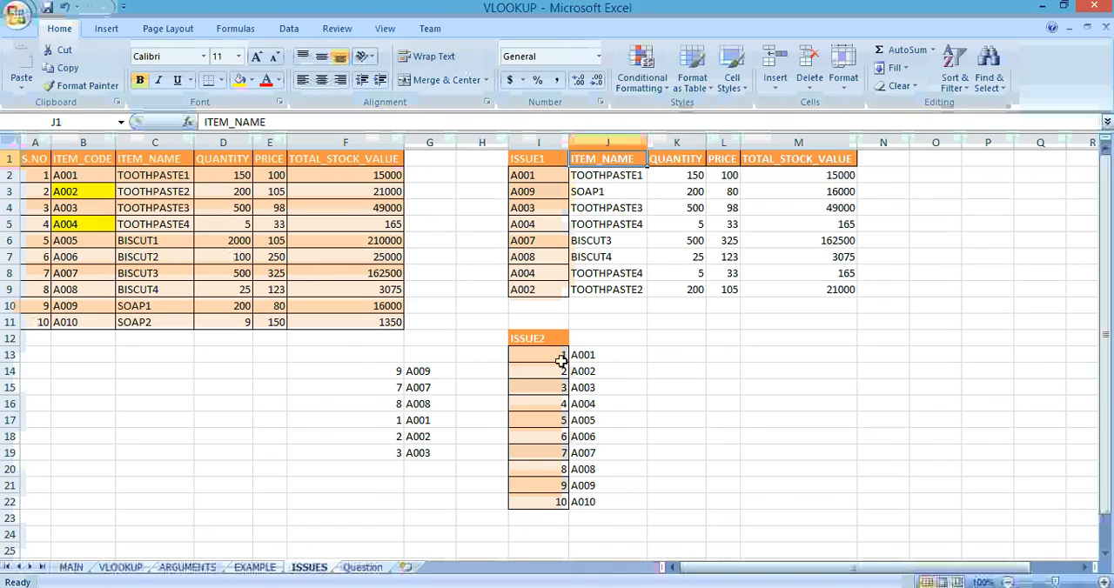
key("ctrl+Down")
key("ctrl+Down")
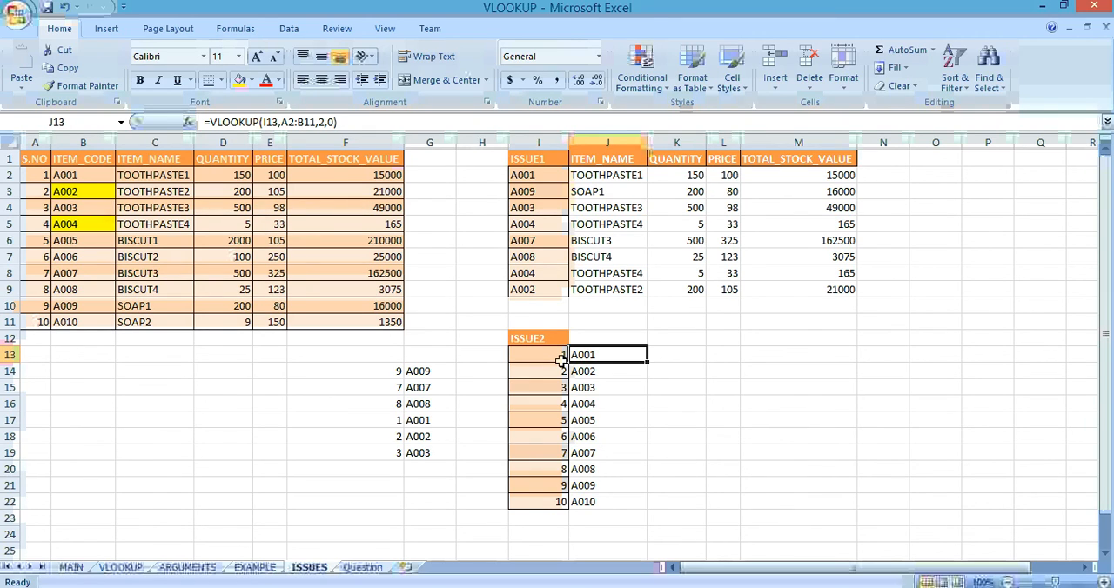
Step: Open the Question sheet and examine the Name, Subject and Marks source table
left_click(360, 569)
left_click(269, 254)
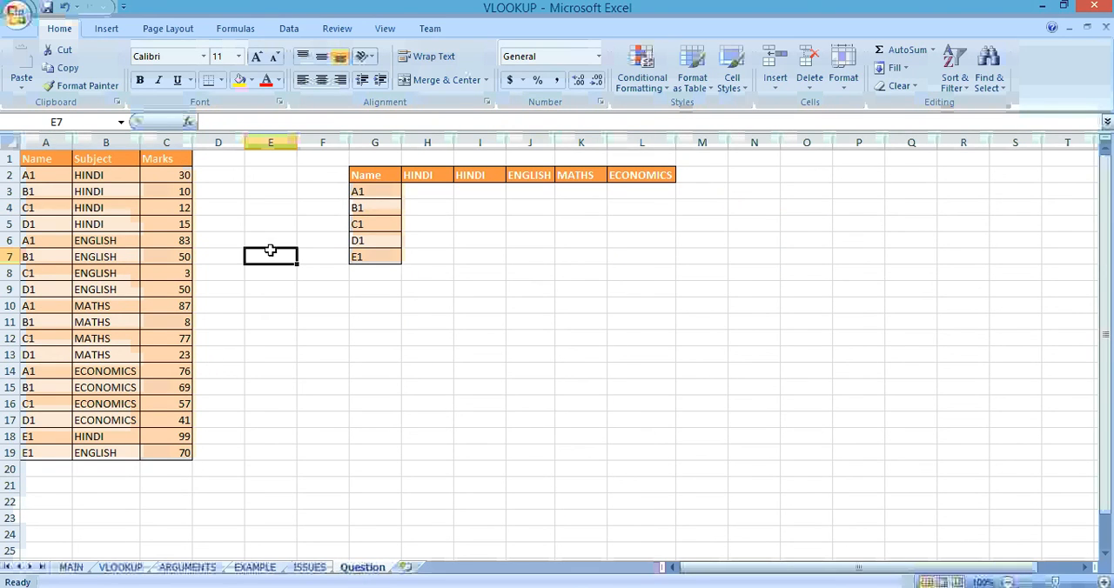
left_click(56, 172)
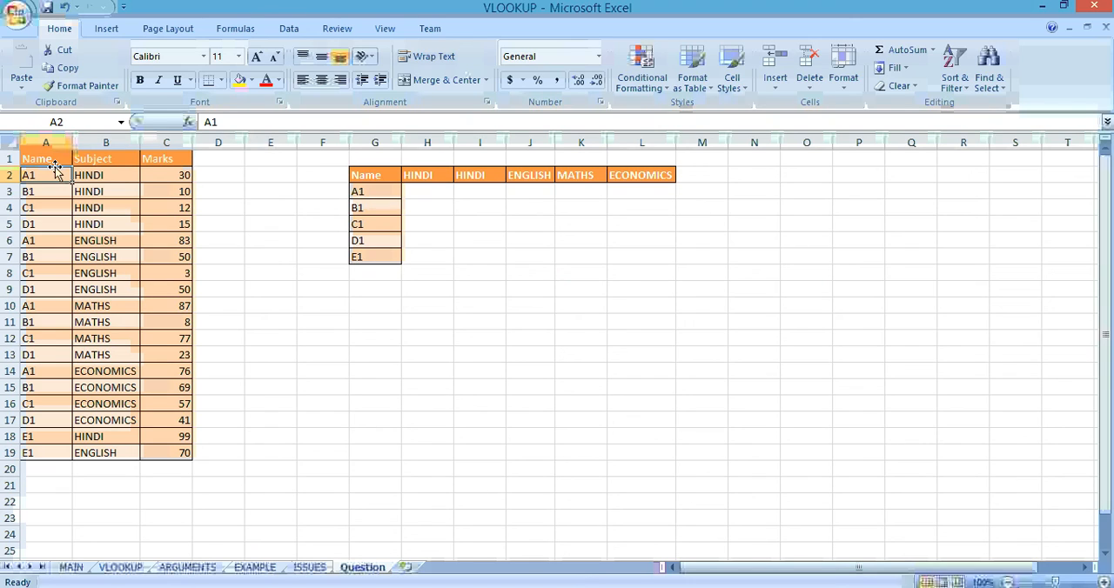
key("Right")
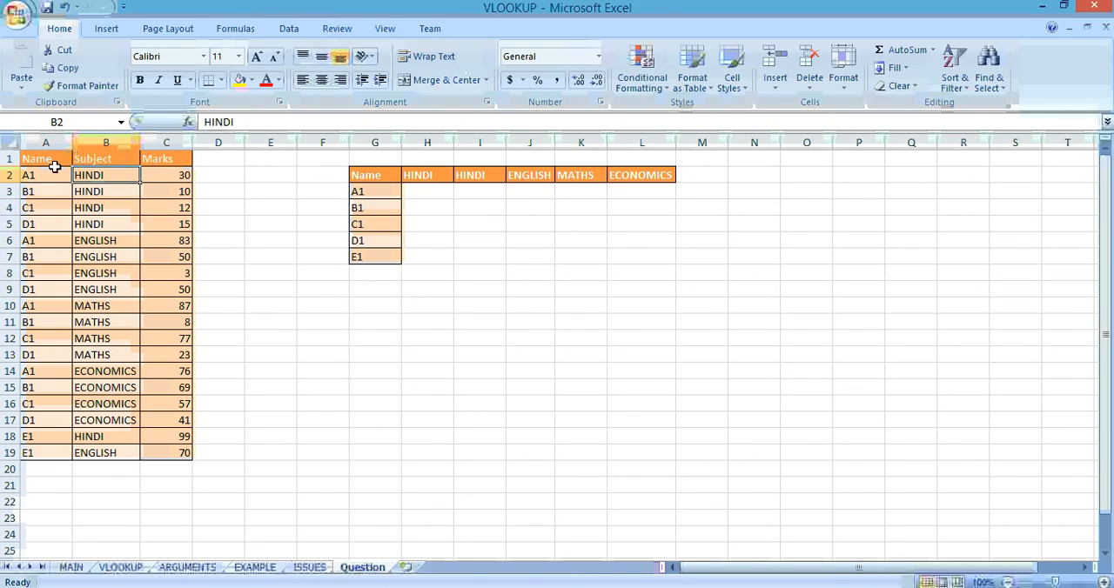
key("Right")
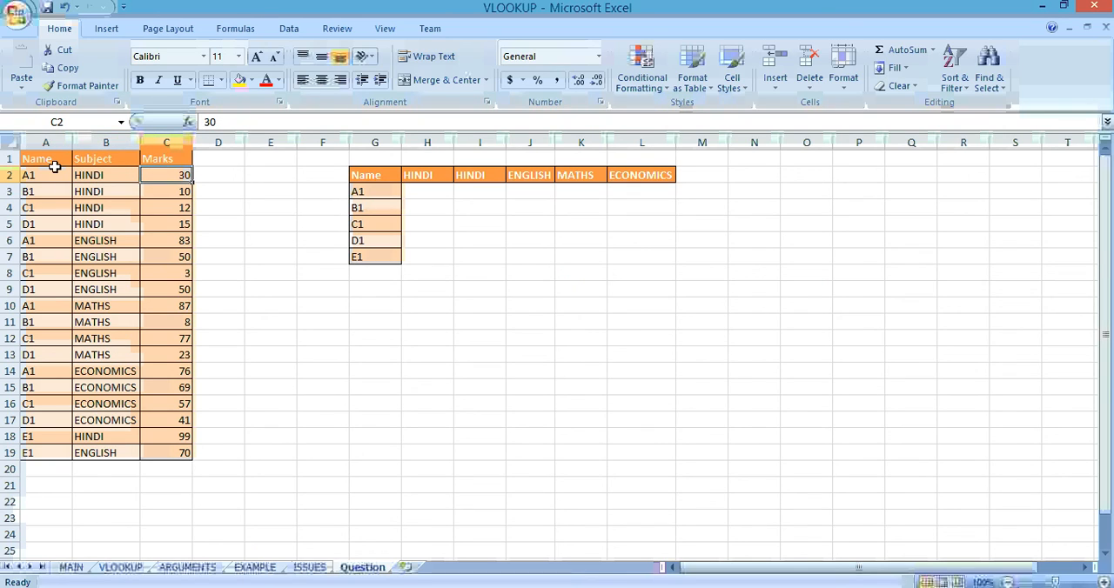
key("Down")
key("Down")
key("Right")
key("Right")
key("Right")
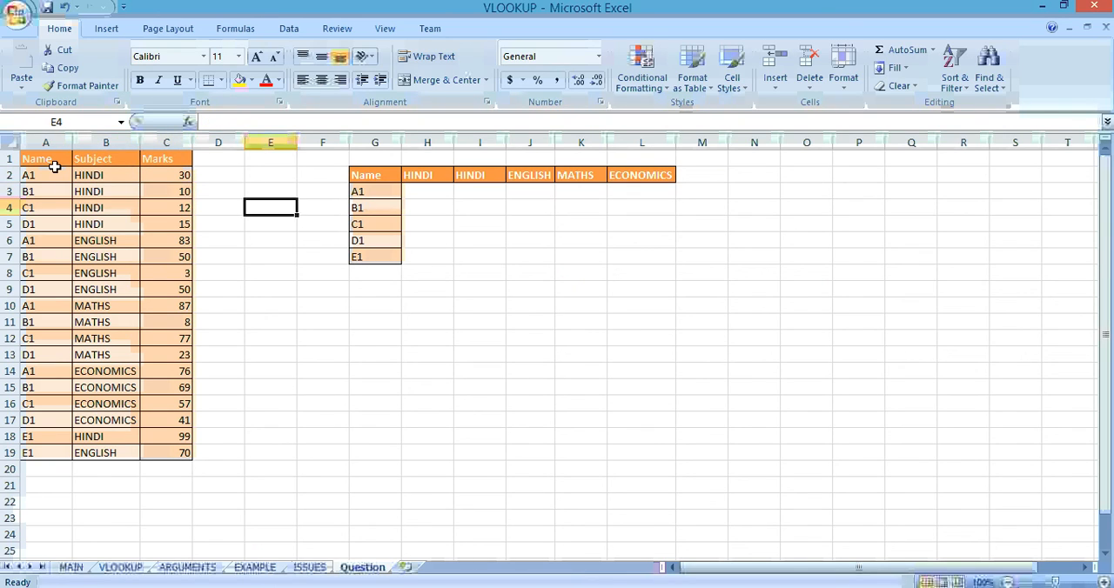
key("Right")
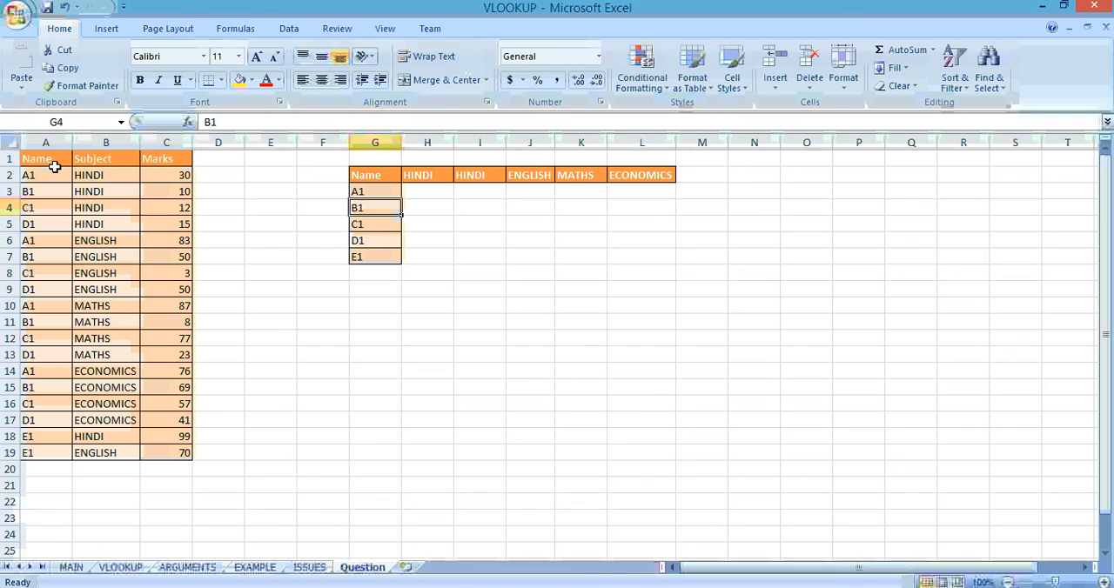
Step: Examine the layout of the empty results grid with names in rows and subjects as column headings, starting at G2
key("Up")
key("Up")
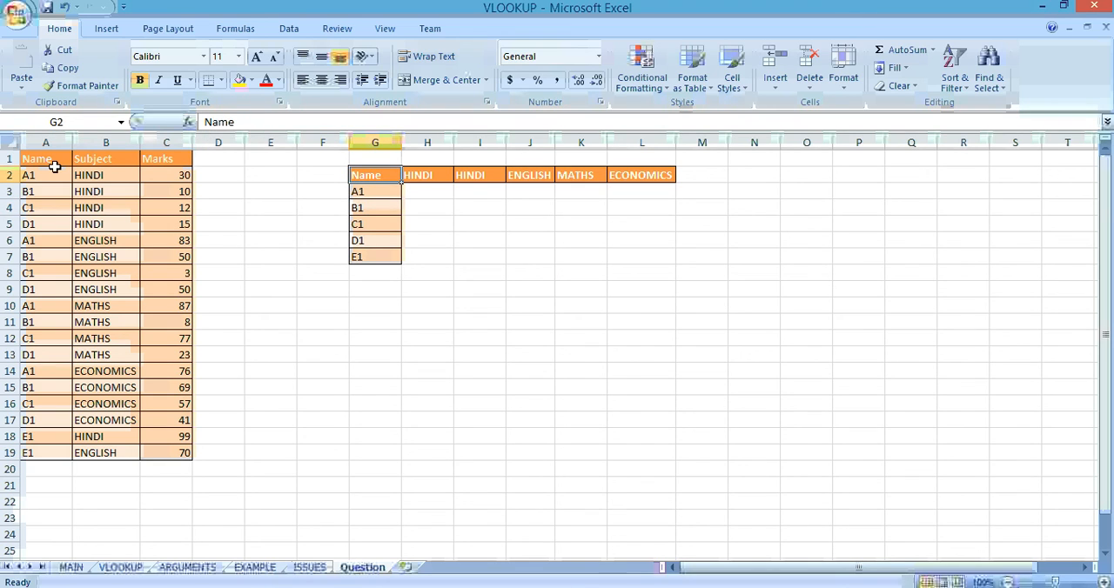
key("shift+Down")
key("shift+Down")
key("shift+Down")
key("shift+Down")
key("shift+Down")
key("shift+Right")
key("shift+Right")
key("shift+Right")
key("shift+Right")
key("shift+Right")
key("shift+Right")
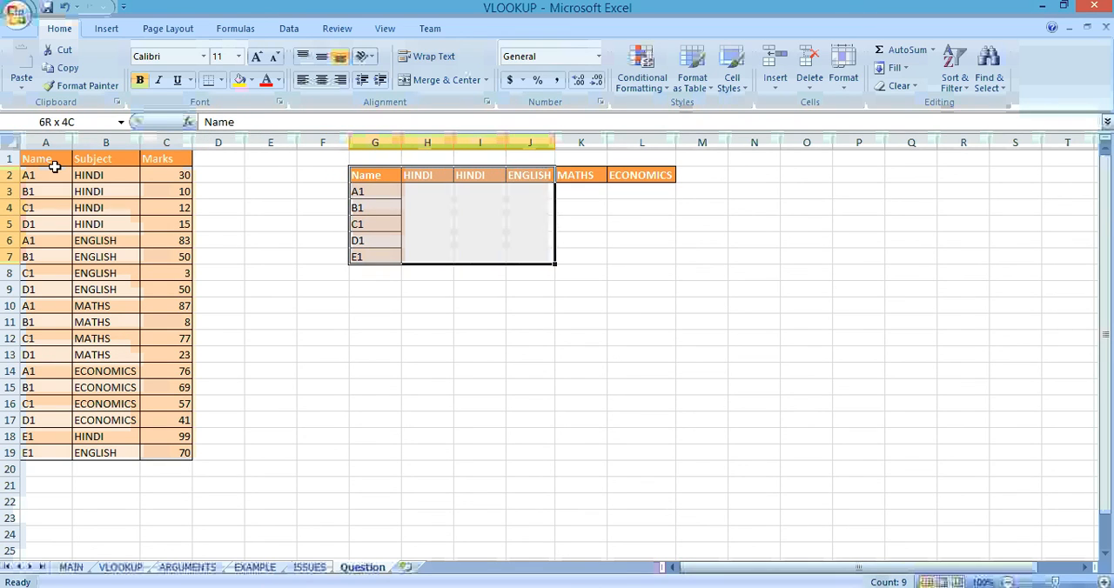
key("Left")
key("Down")
key("Down")
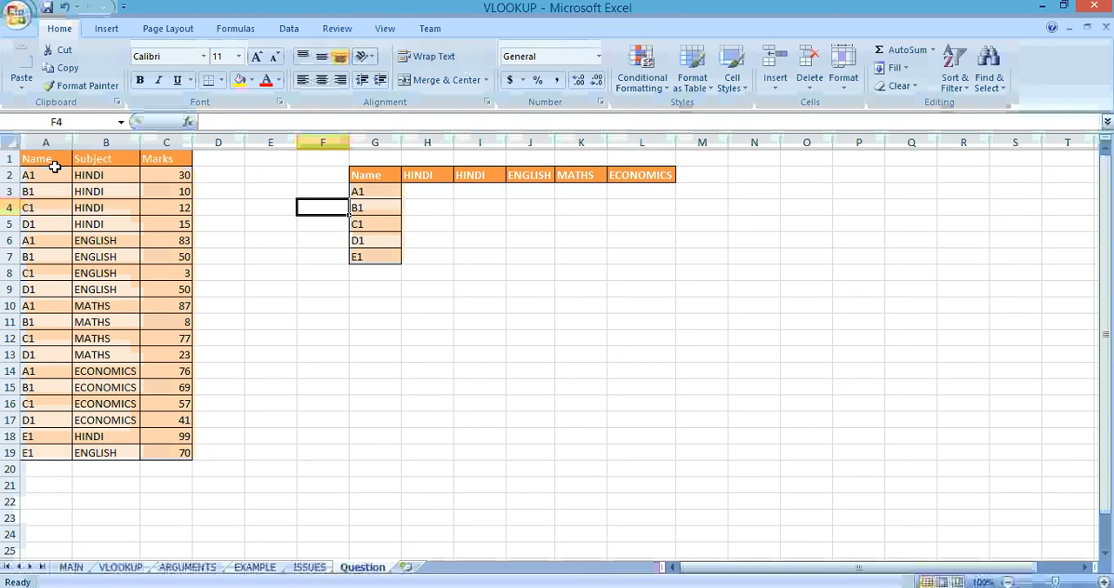
Step: Enter 3 in H3 as the mark for A1 under the first HINDI heading
key("Right")
key("Up")
key("Right")
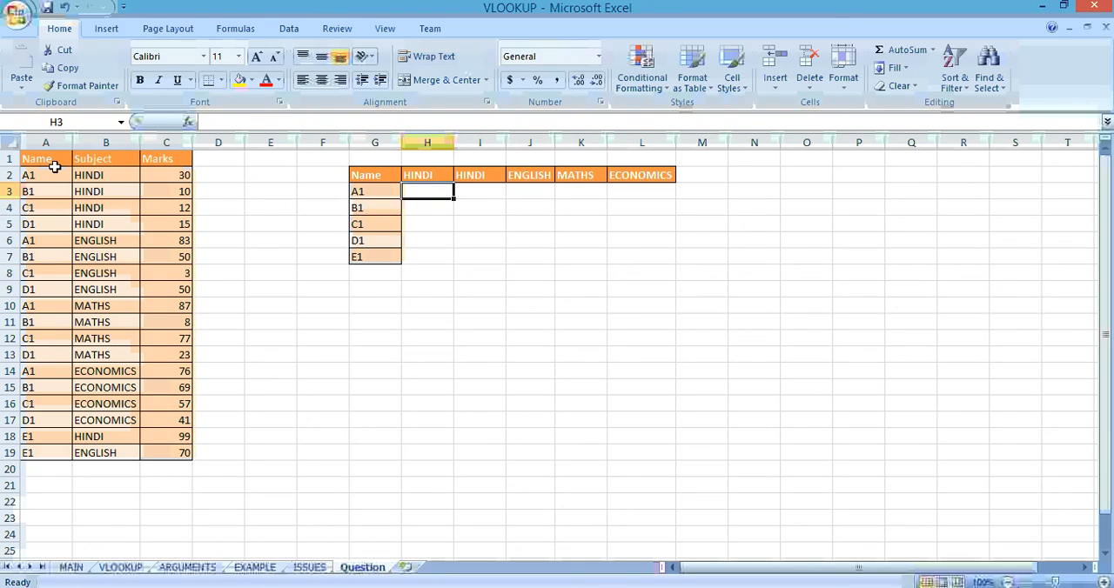
type("3")
key("Right")
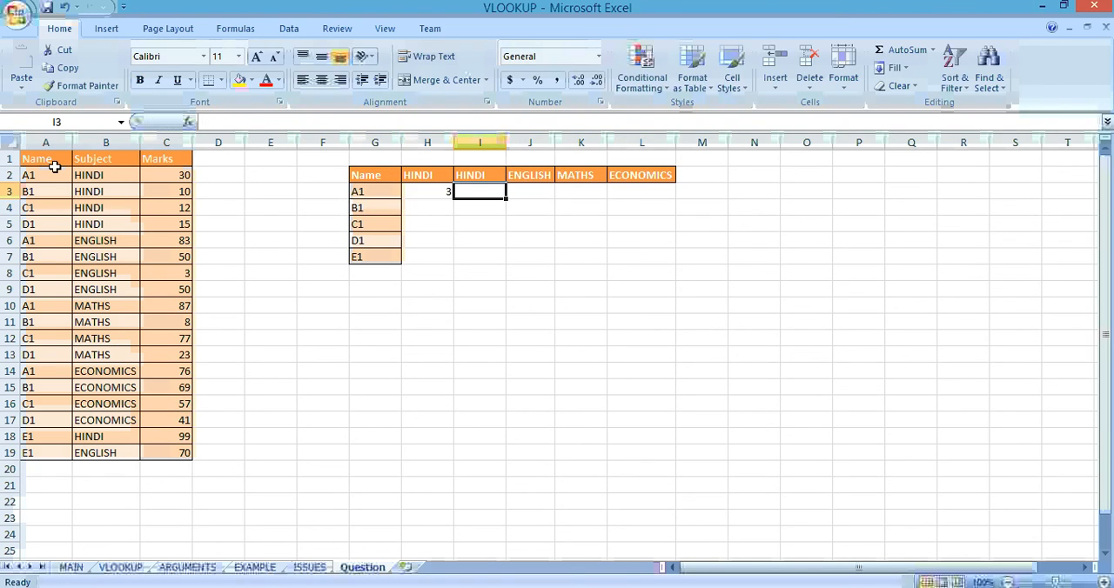
key("Left")
key("Up")
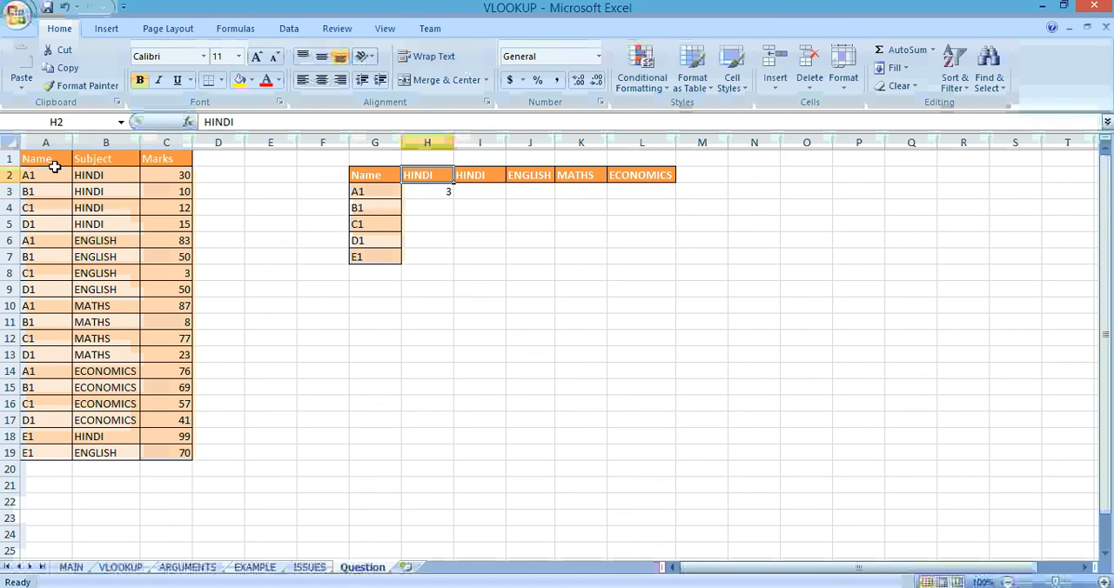
Step: Delete the column holding the duplicate HINDI heading in the results grid
key("Right")
key("ctrl+space")
key("ctrl+minus")
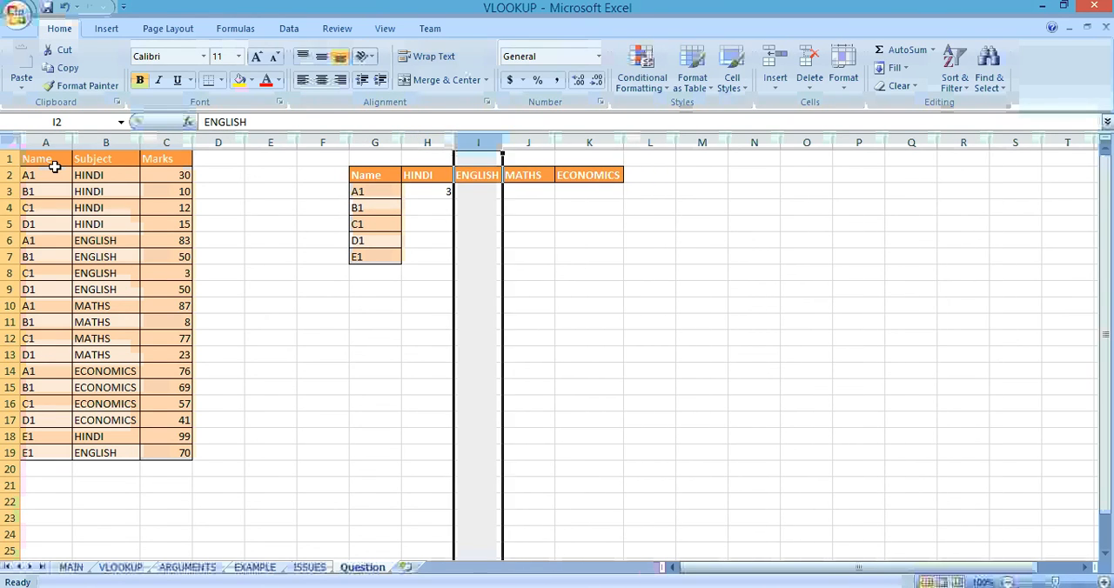
Step: Fill in A1's marks in the results grid: 30 for HINDI, 83 for ENGLISH, 87 for MATHS and 76 for ECONOMICS
key("Left")
key("Down")
type("30")
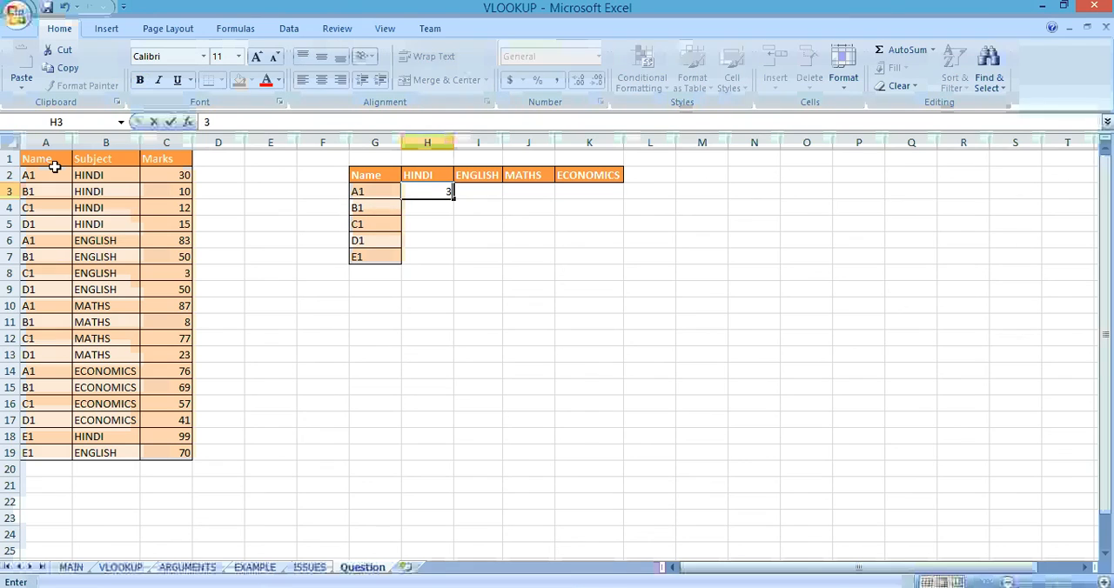
key("Right")
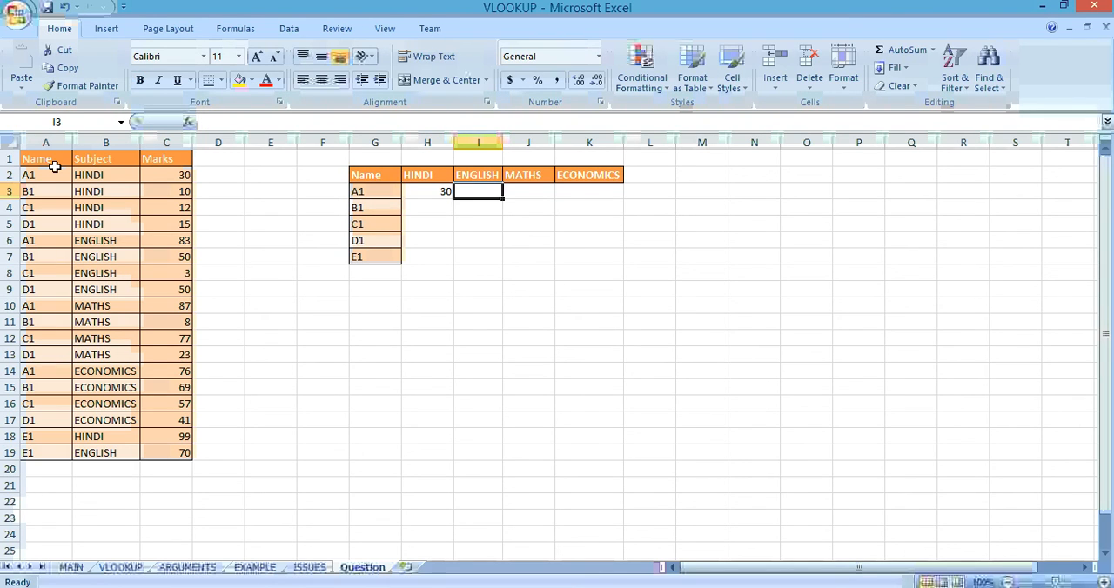
type("83")
key("Right")
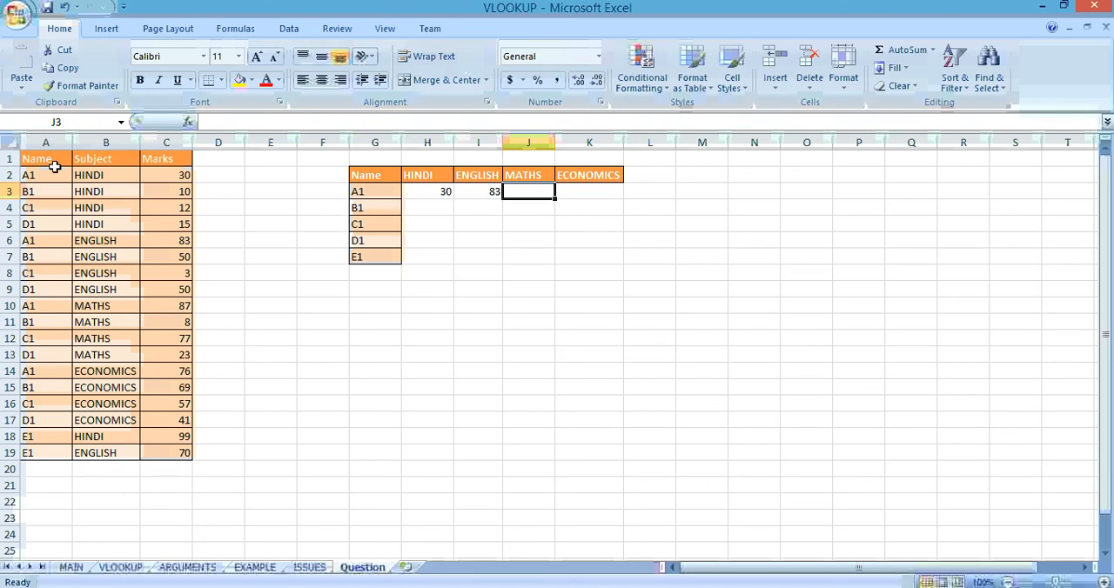
type("87")
key("Right")
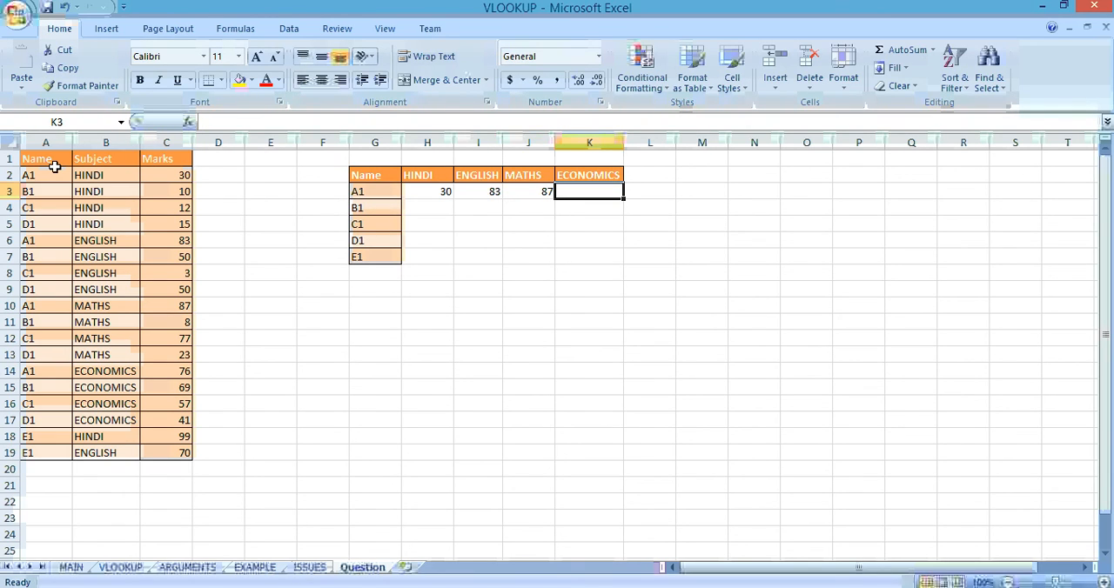
type("6")
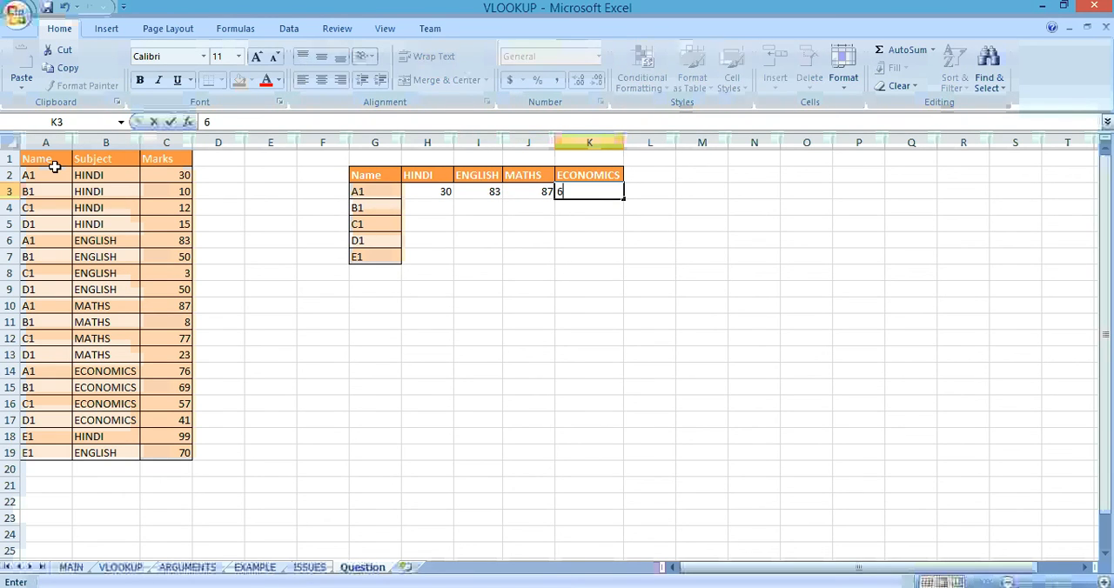
key("BackSpace")
type("76")
key("Return")
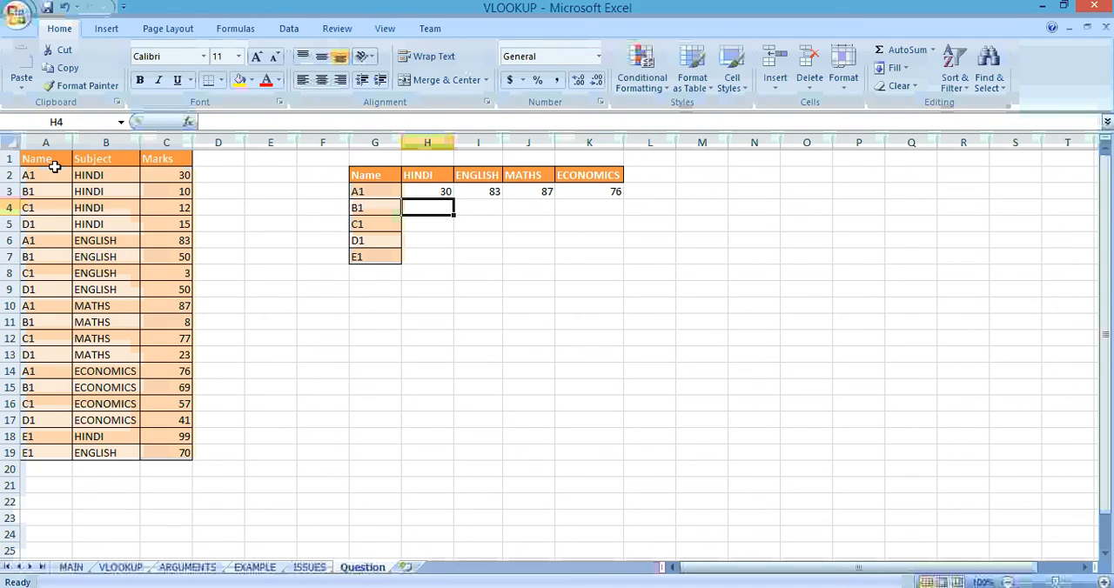